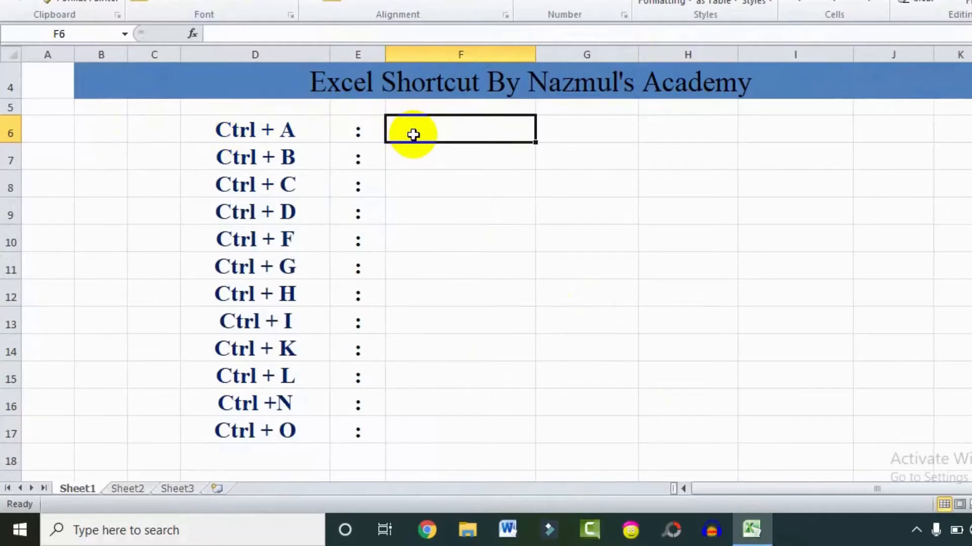
Enter "Select All" in cell F6 as the description of the Ctrl + A shortcut.
{"action": "type", "text": "Selec"}
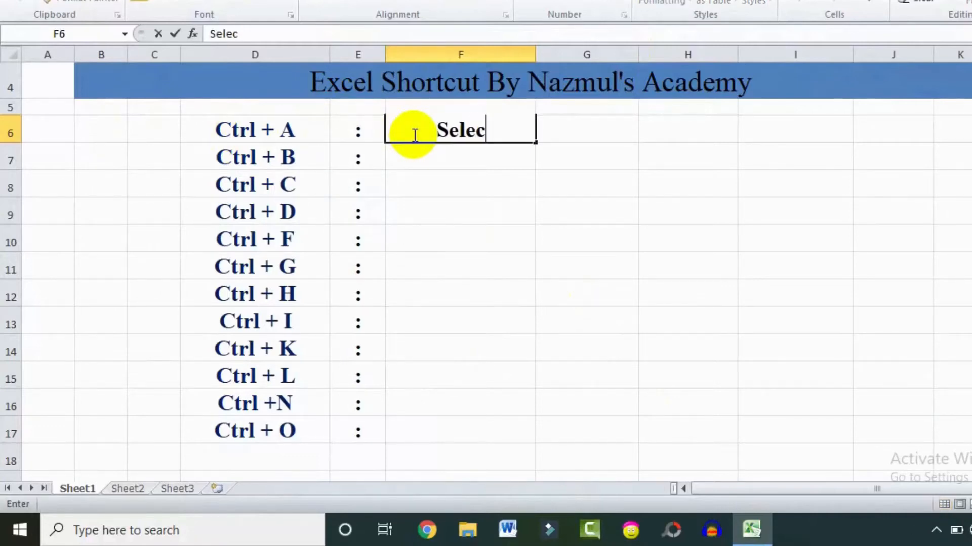
{"action": "type", "text": "t All"}
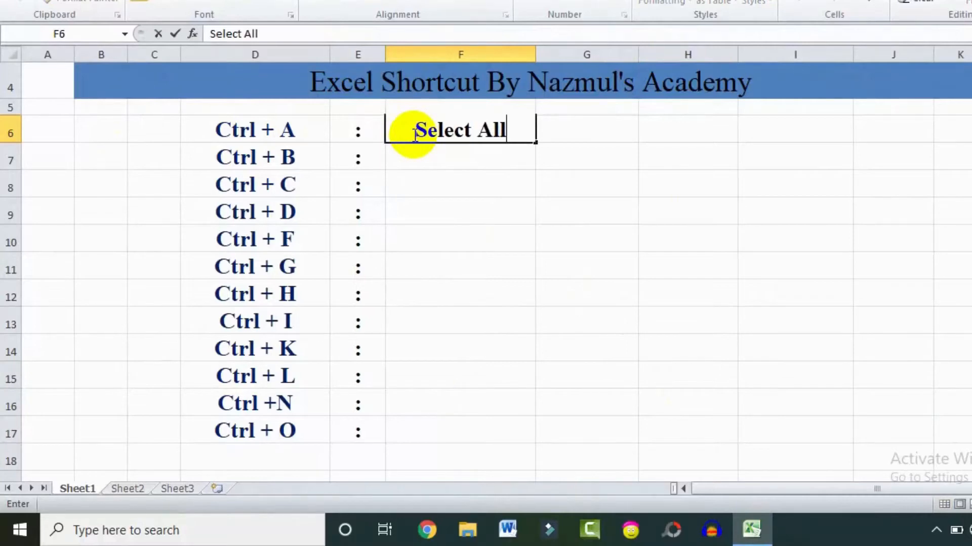
{"action": "left_click", "coordinate": [453, 174]}
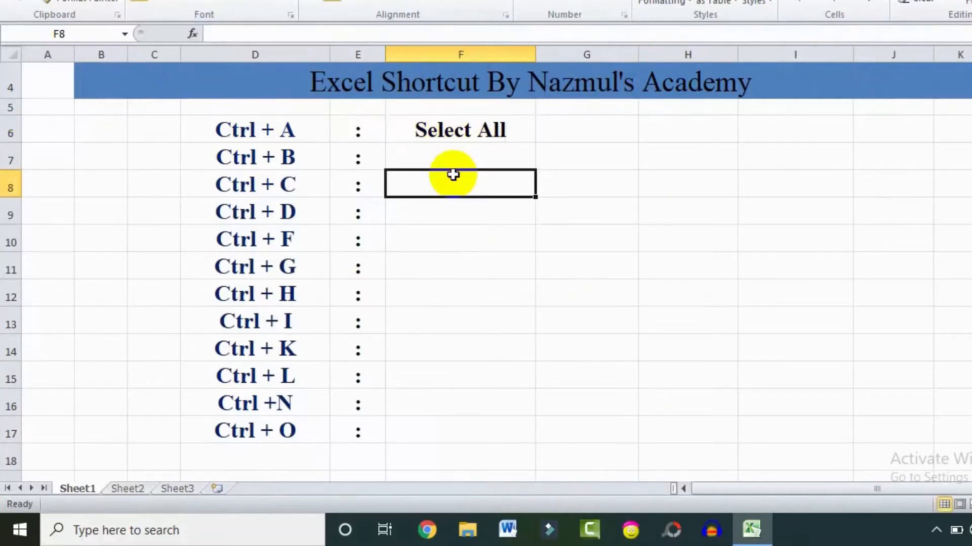
{"action": "left_click", "coordinate": [407, 135]}
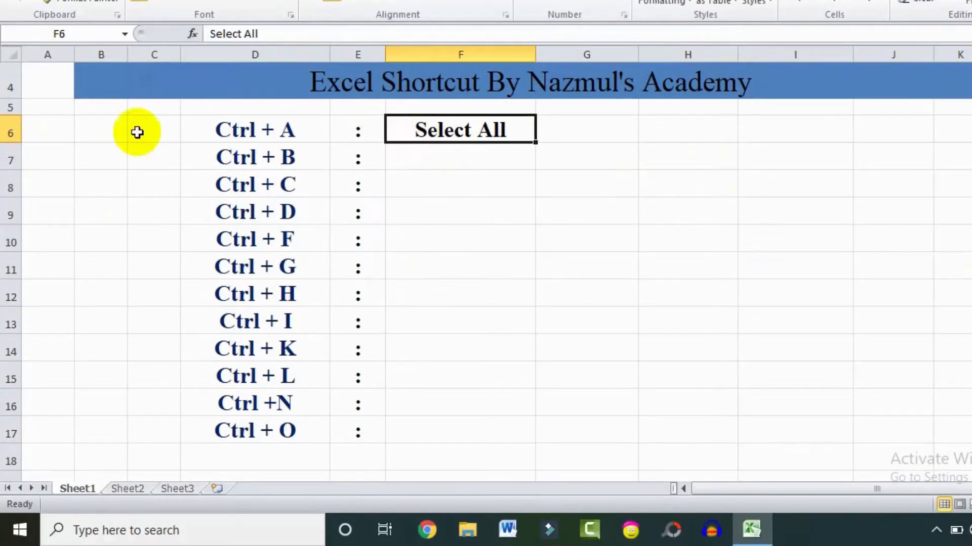
Select the sheet area manually, first from A6 across the shortcut list, and again from A4 up to the first row through column J.
{"action": "left_click_drag", "start_coordinate": [59, 121], "coordinate": [969, 481]}
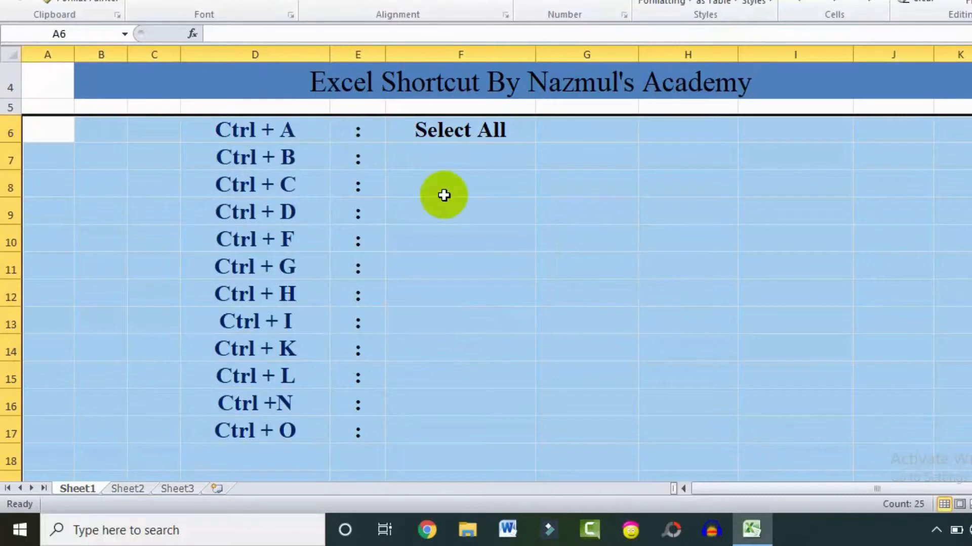
{"action": "left_click", "coordinate": [445, 196]}
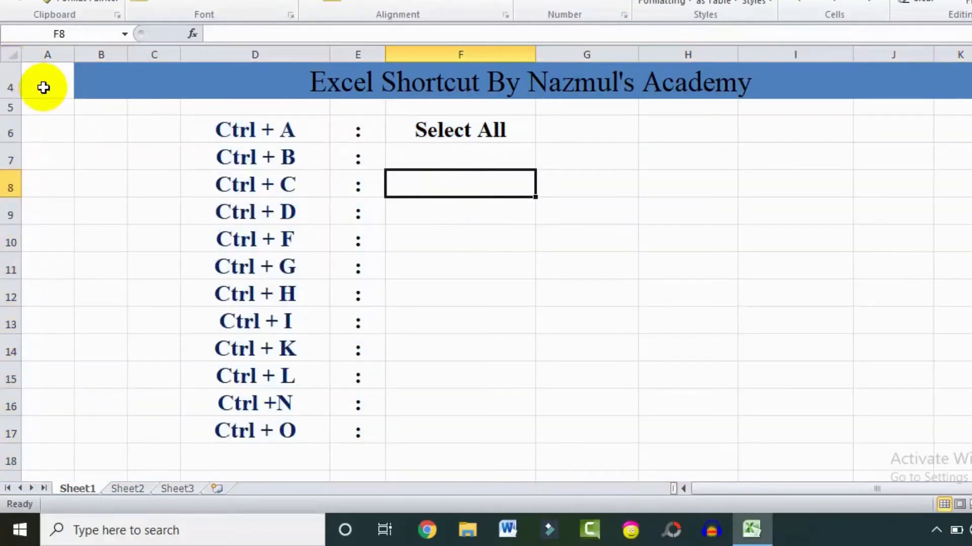
{"action": "left_click_drag", "start_coordinate": [44, 87], "coordinate": [891, 56]}
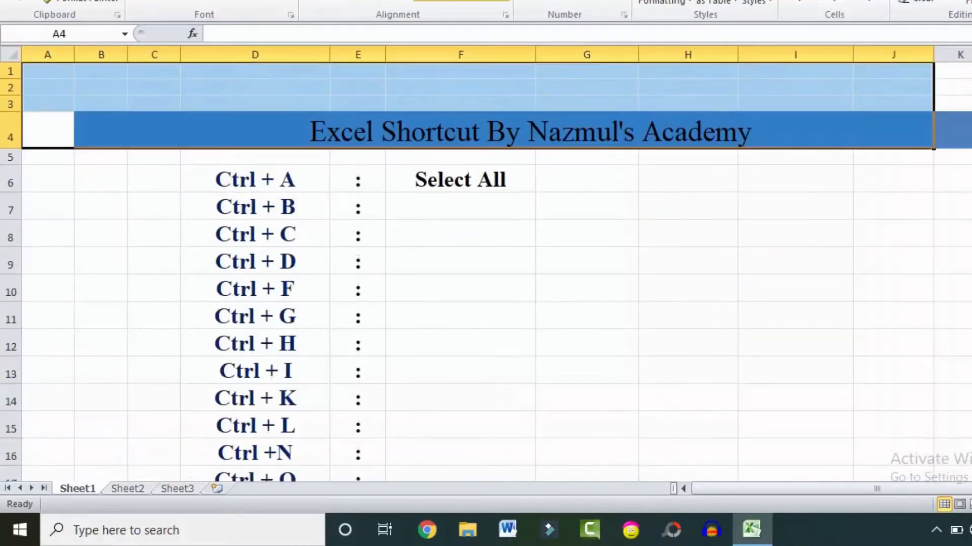
{"action": "left_click", "coordinate": [582, 208]}
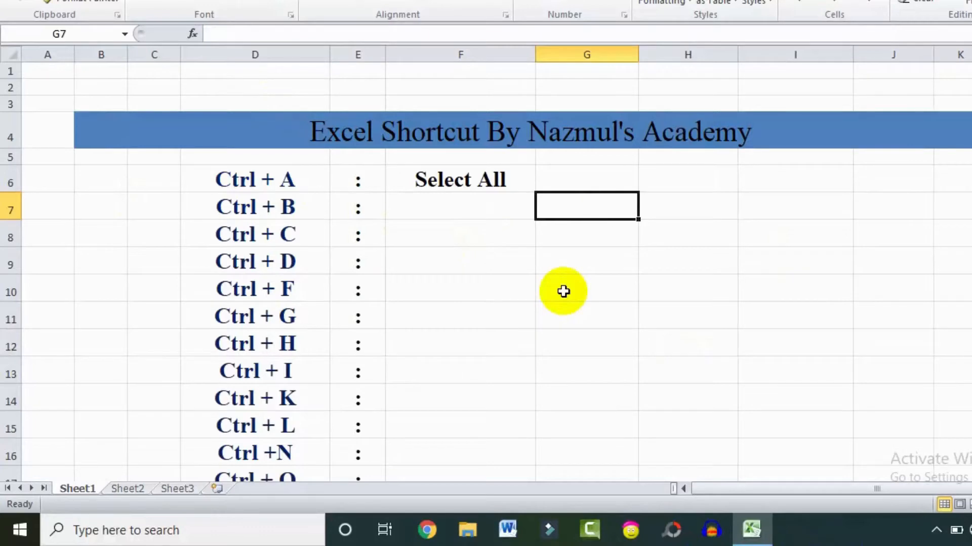
Select all cells of Sheet1 at once from G7, clear the selection, and select the whole sheet again starting at A1.
{"action": "key", "text": "ctrl+a"}
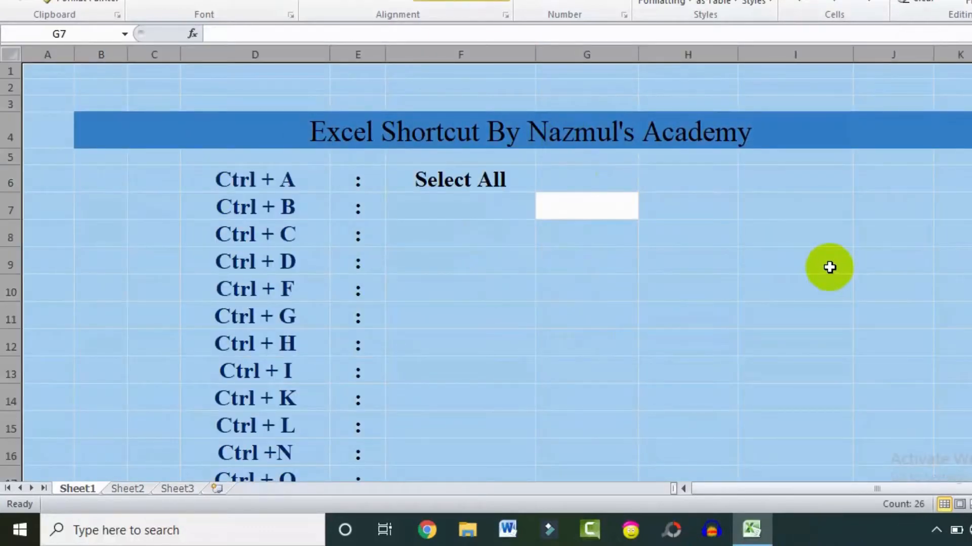
{"action": "left_click", "coordinate": [511, 264]}
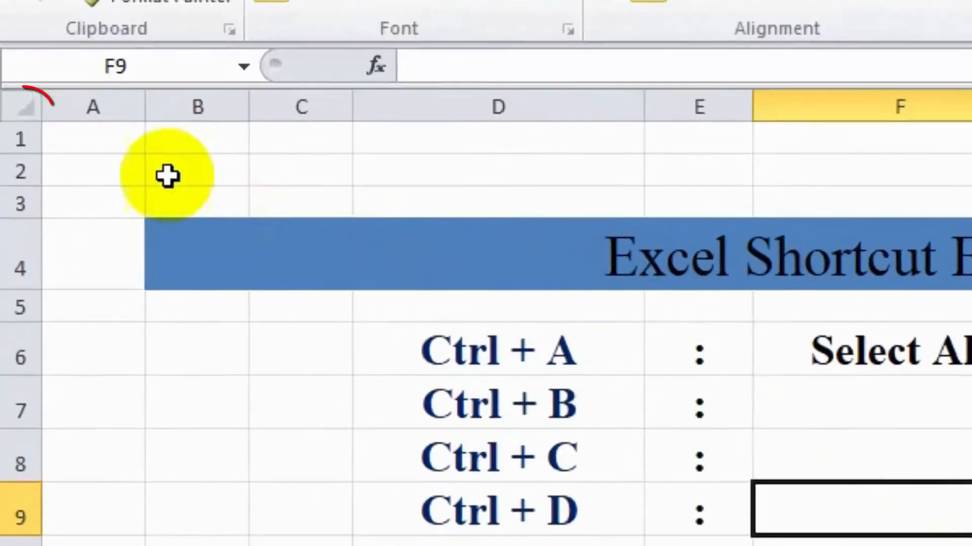
{"action": "left_click", "coordinate": [15, 112]}
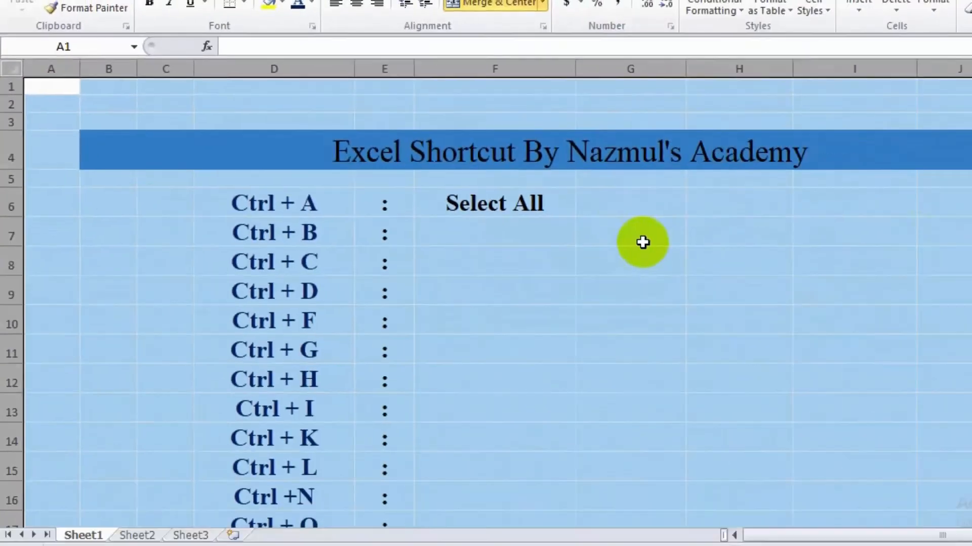
{"action": "left_click", "coordinate": [642, 243]}
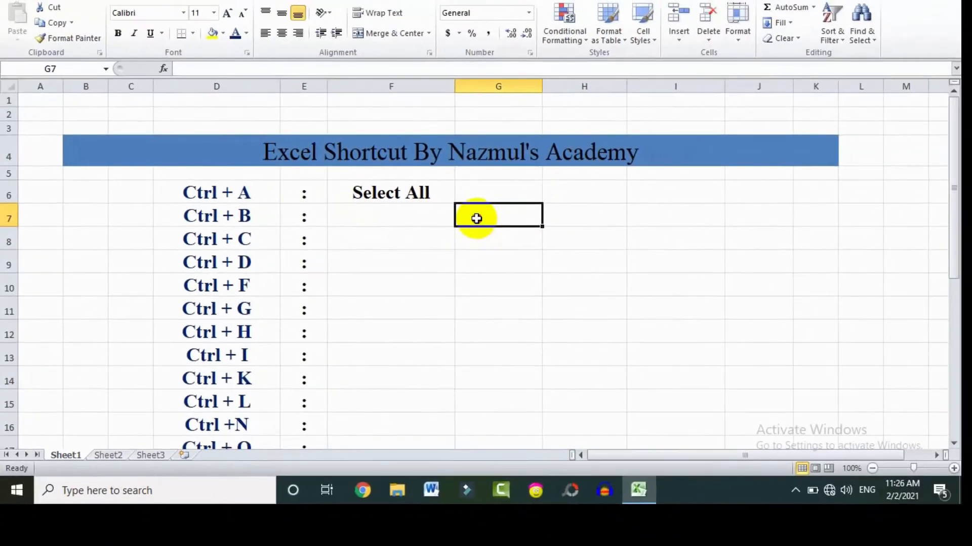
Select the blank cell range G7:L13, and separately the range F8:J14.
{"action": "left_click_drag", "start_coordinate": [476, 218], "coordinate": [840, 349]}
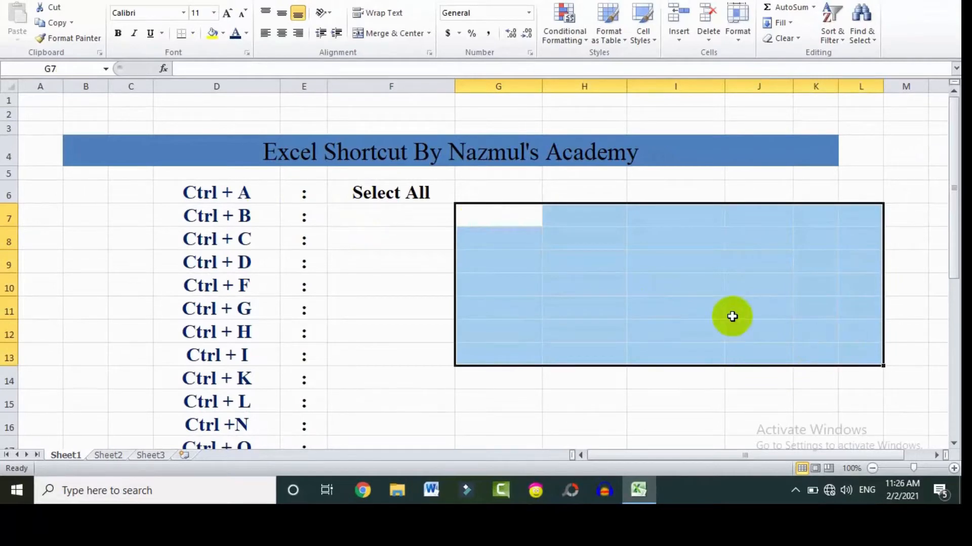
{"action": "left_click", "coordinate": [503, 223]}
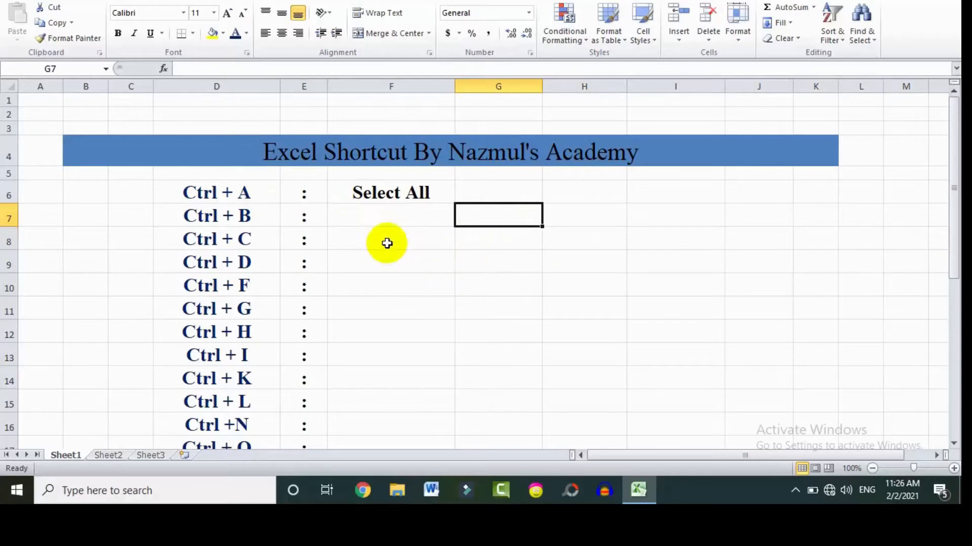
{"action": "left_click_drag", "start_coordinate": [371, 228], "coordinate": [776, 369]}
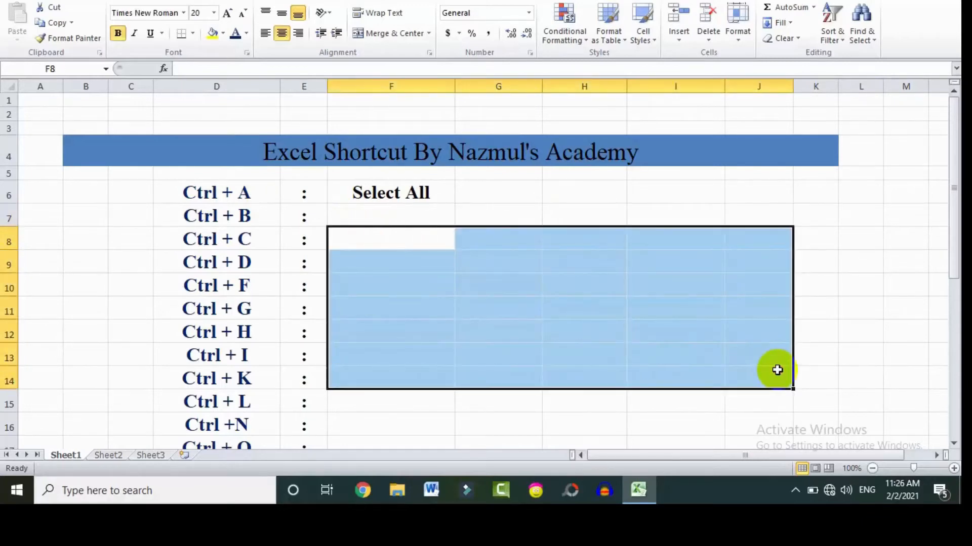
Enter "Bold/Unbold" in cell F7 as the description of the Ctrl + B shortcut.
{"action": "left_click", "coordinate": [343, 215]}
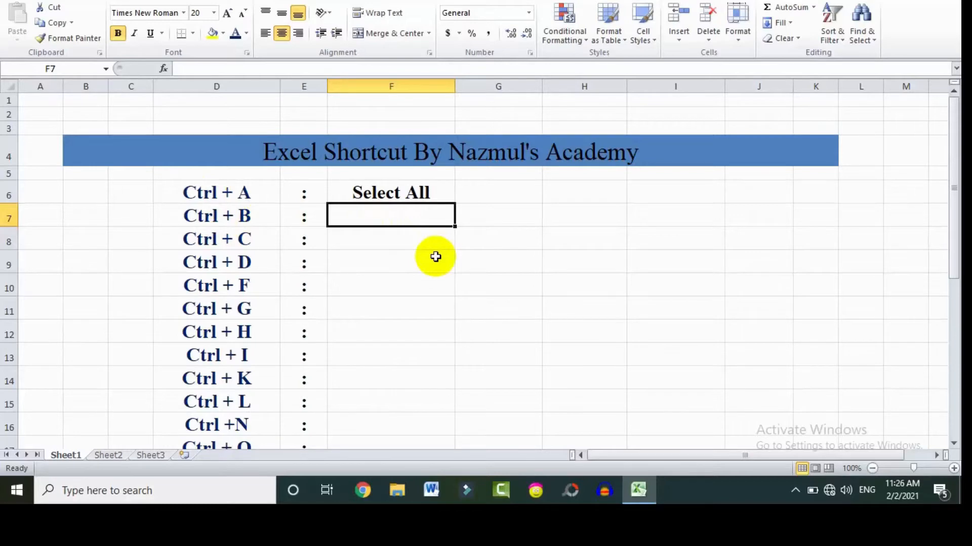
{"action": "type", "text": "B"}
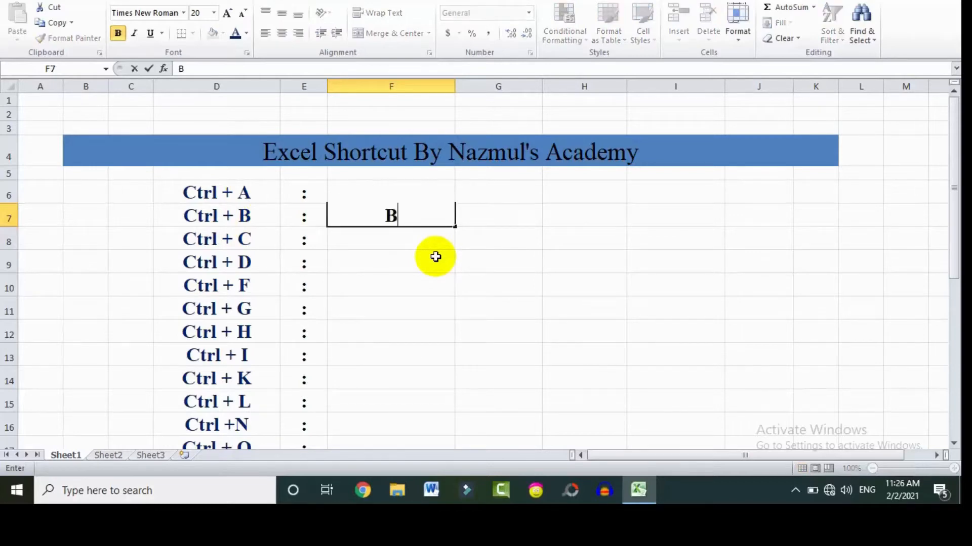
{"action": "type", "text": "old"}
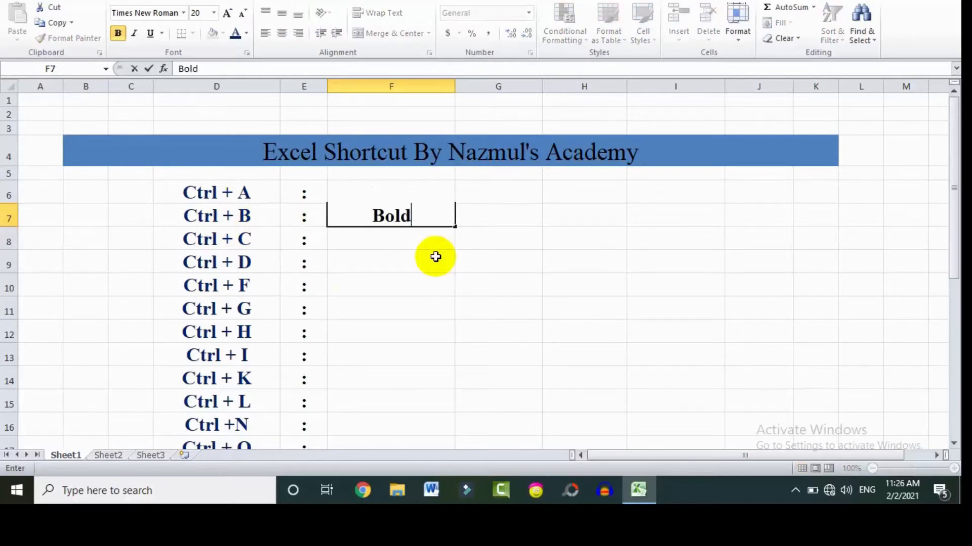
{"action": "type", "text": "/"}
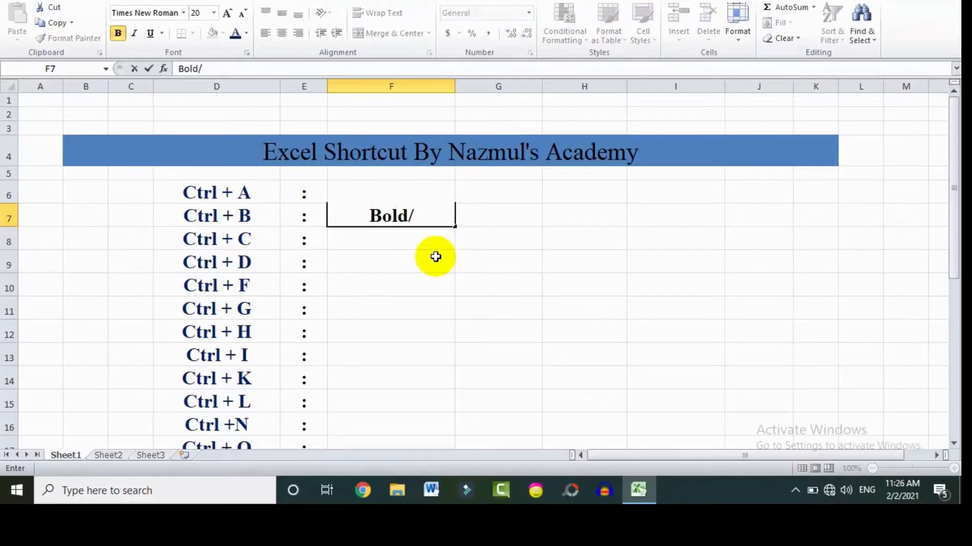
{"action": "type", "text": "Unbold"}
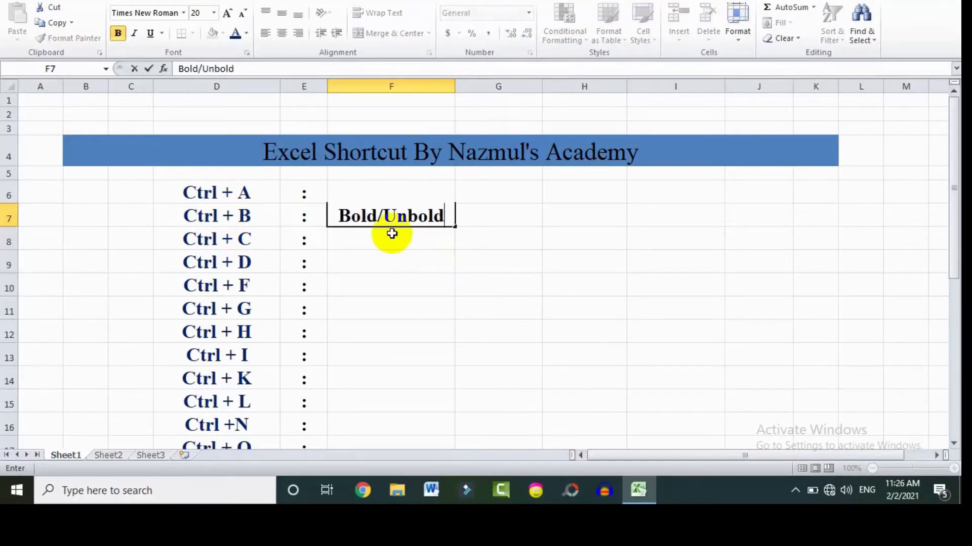
{"action": "key", "text": "Return"}
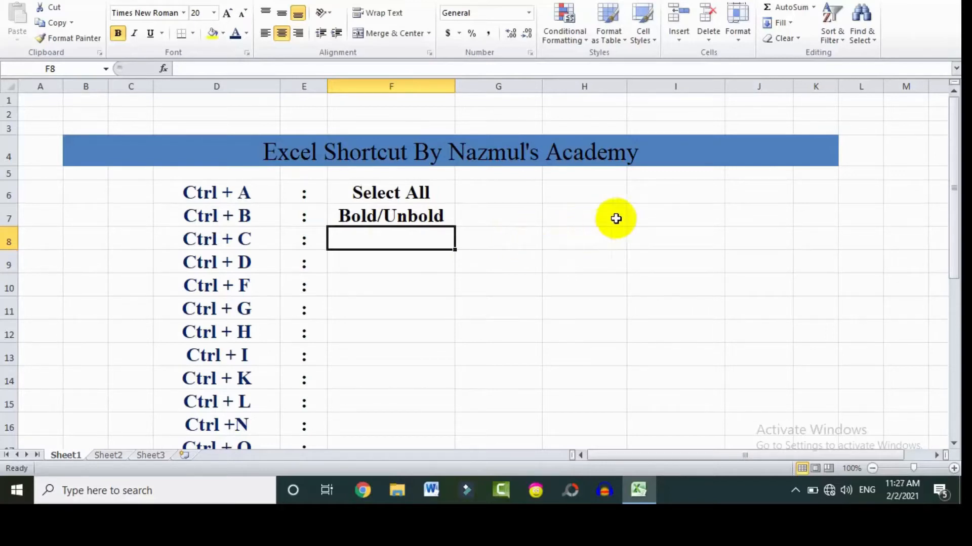
Enter the sample text "Example" in cell I7.
{"action": "left_click", "coordinate": [635, 218]}
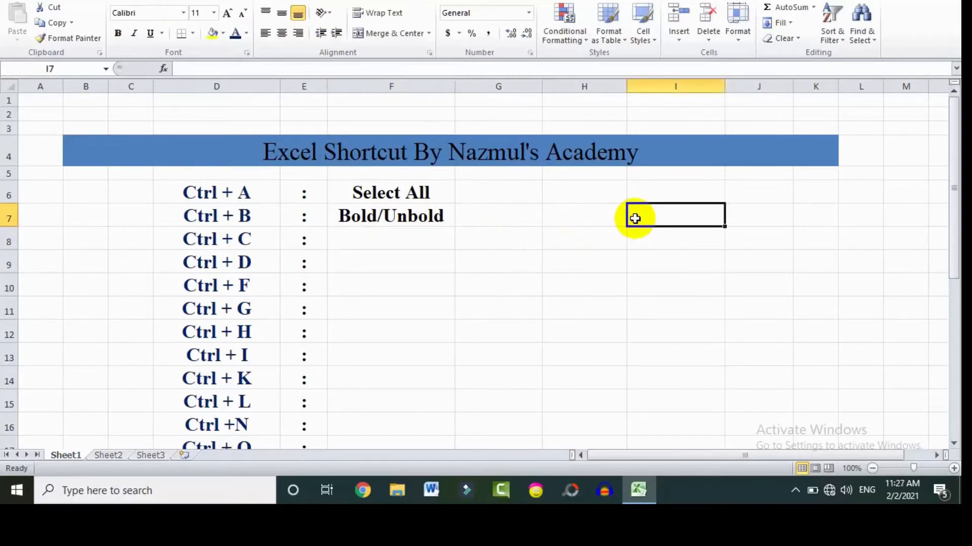
{"action": "type", "text": "Example"}
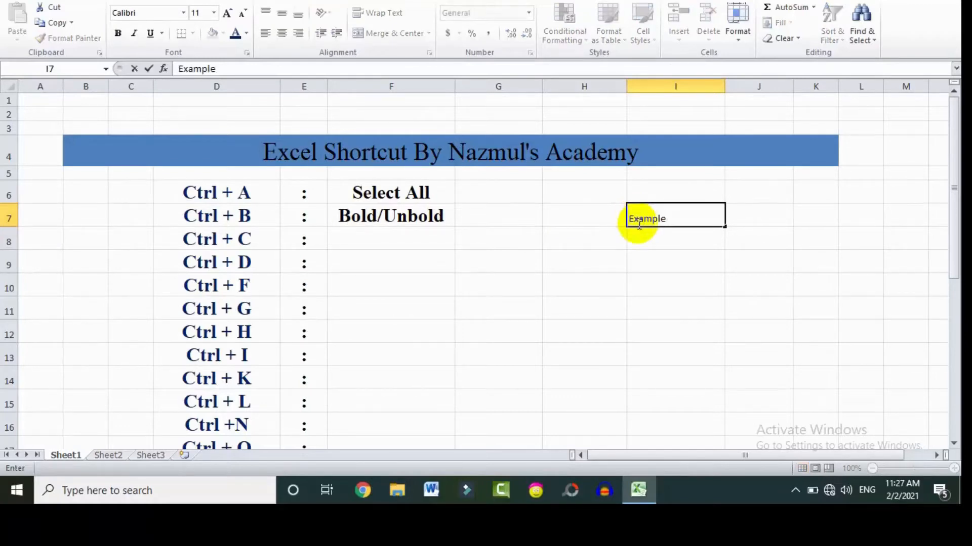
{"action": "left_click", "coordinate": [645, 257]}
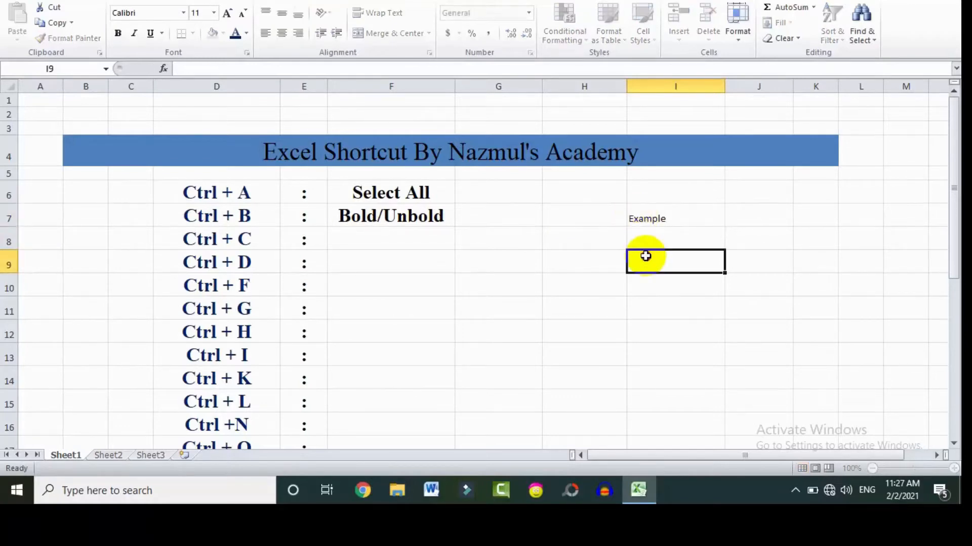
Make the "Example" text in I7 bold and enlarge its font size to 20.
{"action": "left_click", "coordinate": [664, 221]}
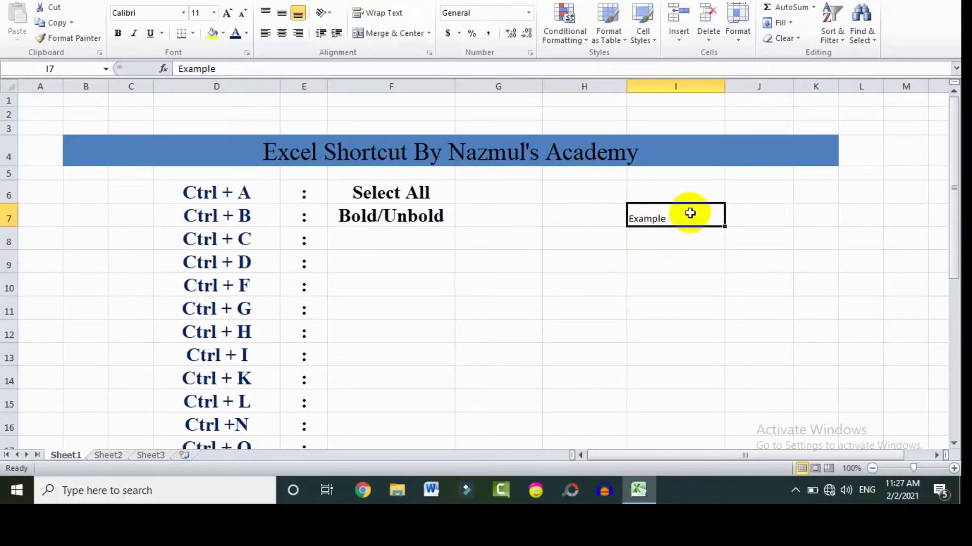
{"action": "key", "text": "ctrl+b"}
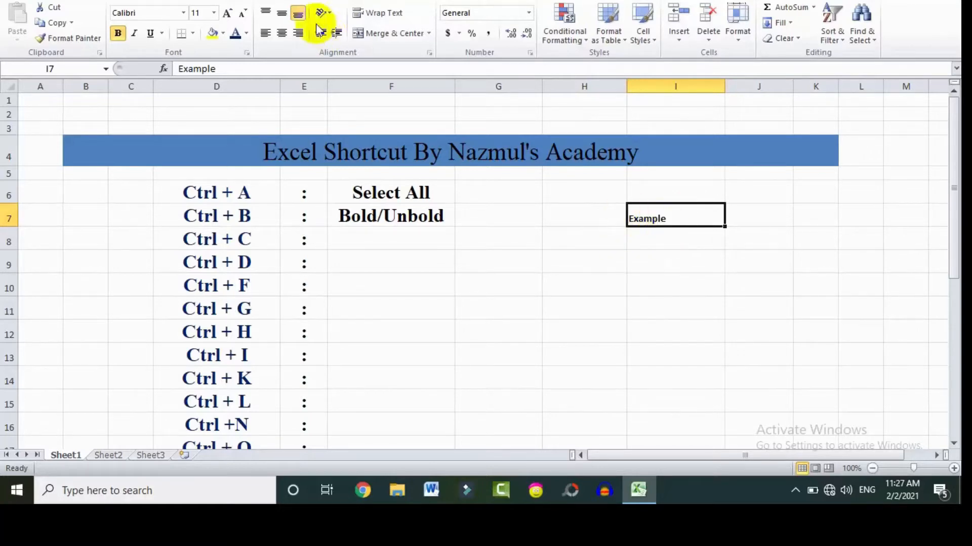
{"action": "left_click", "coordinate": [226, 14]}
{"action": "left_click", "coordinate": [226, 13]}
{"action": "left_click", "coordinate": [226, 14]}
{"action": "left_click", "coordinate": [226, 13]}
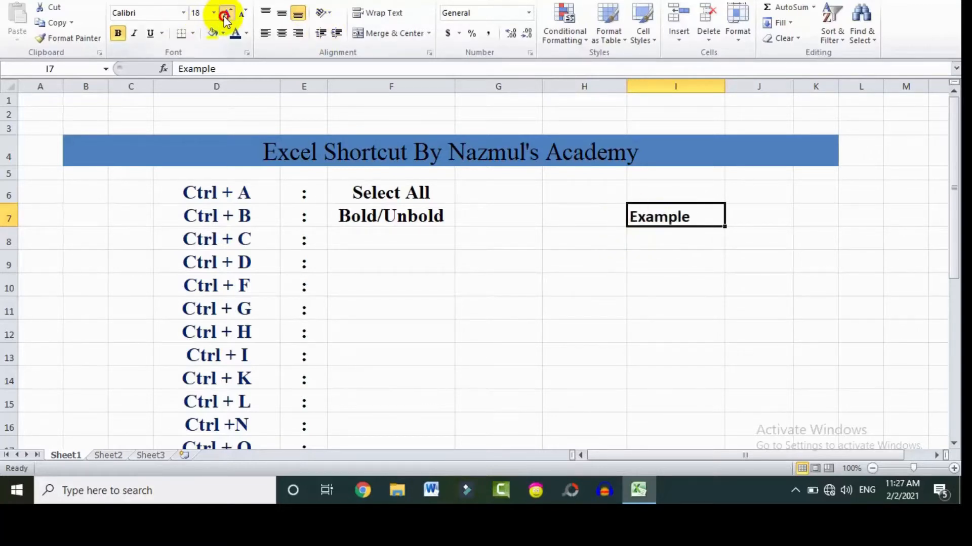
{"action": "left_click", "coordinate": [226, 13]}
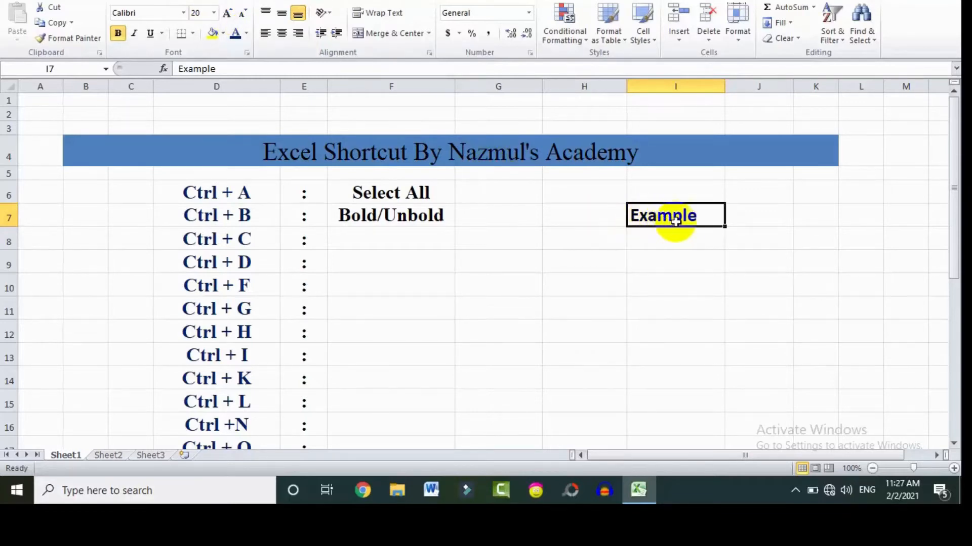
Remove the bold formatting from the "Example" text in I7.
{"action": "key", "text": "ctrl+b"}
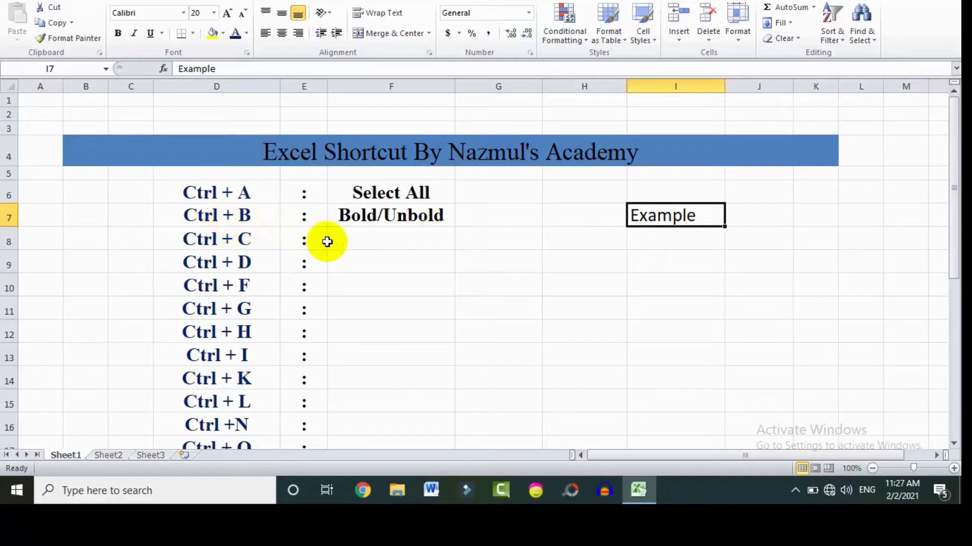
{"action": "left_click", "coordinate": [361, 241]}
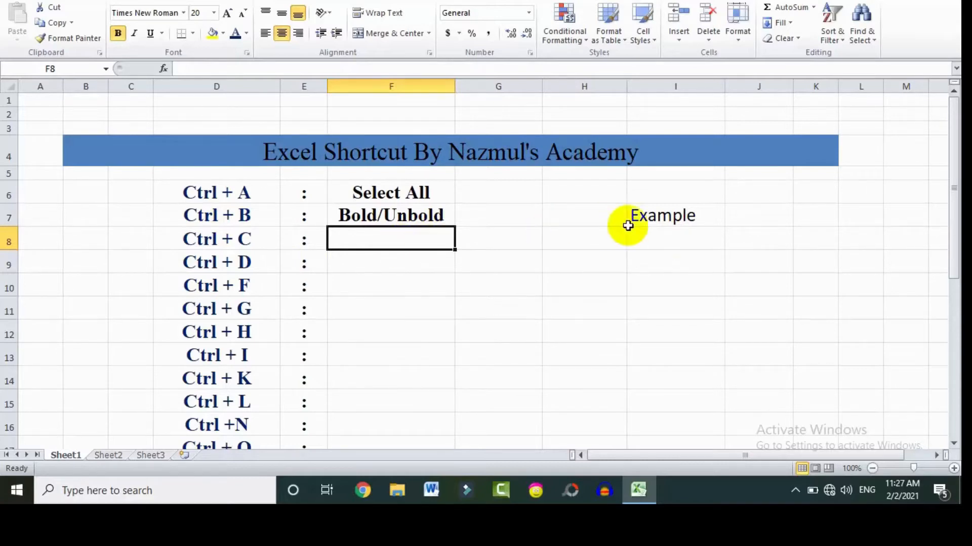
Copy the "Example" cell I7 and paste it into cell H9.
{"action": "left_click", "coordinate": [650, 222]}
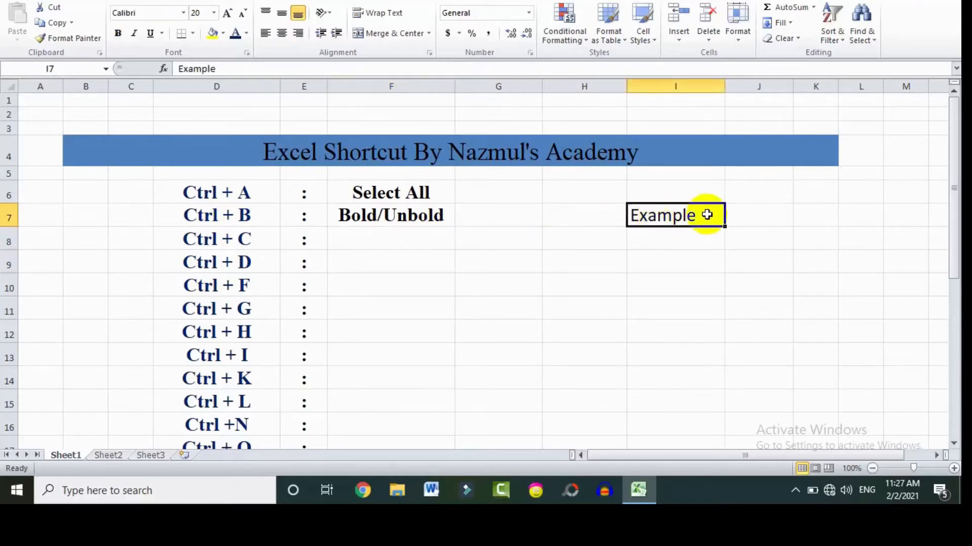
{"action": "key", "text": "ctrl+c"}
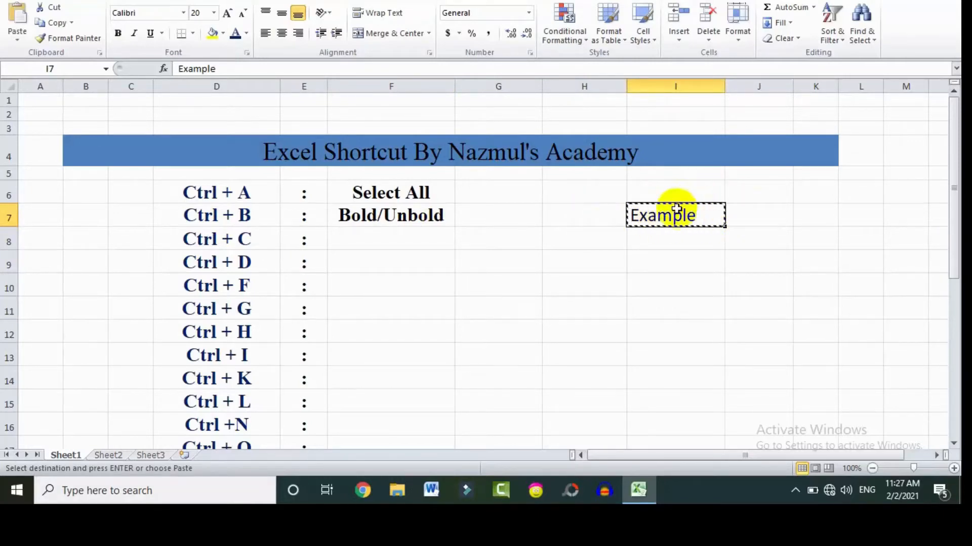
{"action": "left_click", "coordinate": [573, 263]}
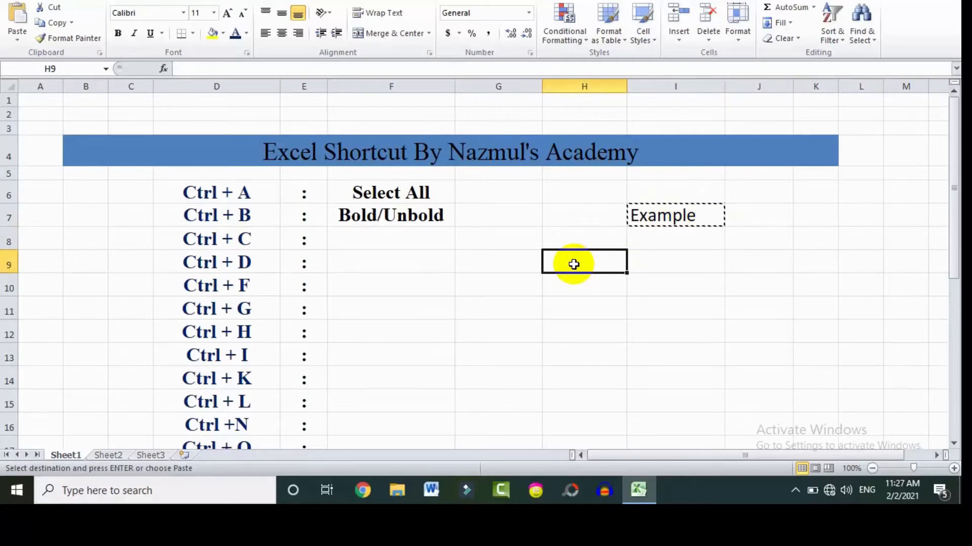
{"action": "key", "text": "ctrl+v"}
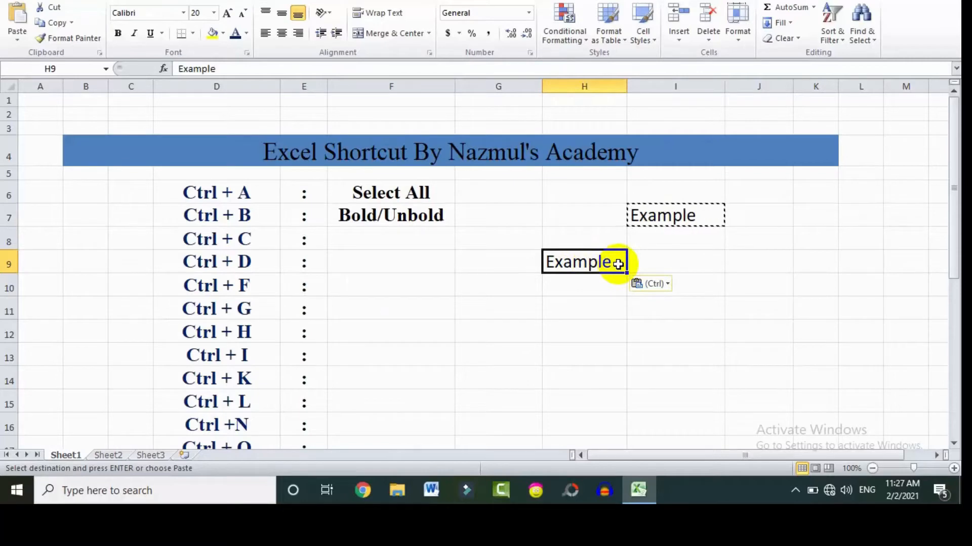
{"action": "left_click", "coordinate": [677, 257]}
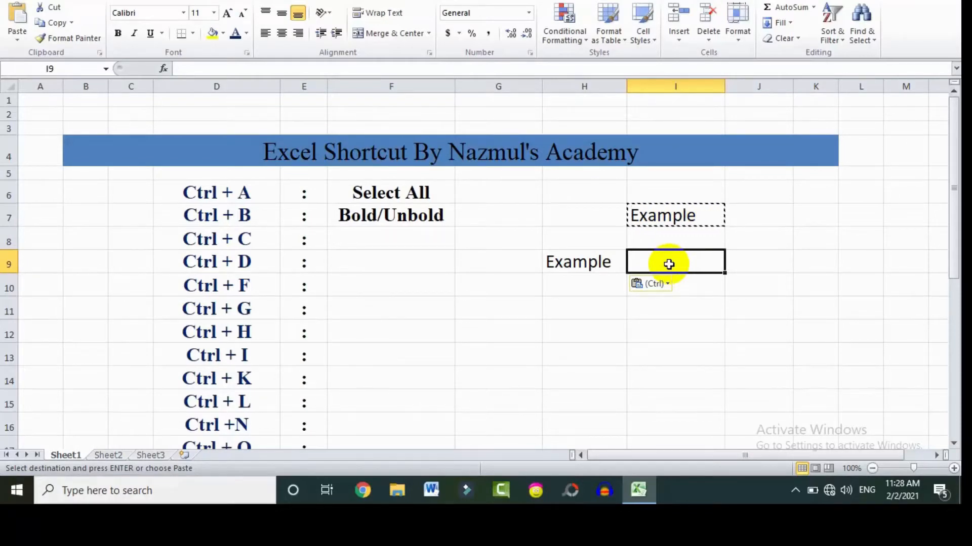
Enter the shortcut descriptions "Copy" in cell F8 and "Fill Down" in cell F9.
{"action": "left_click", "coordinate": [366, 234]}
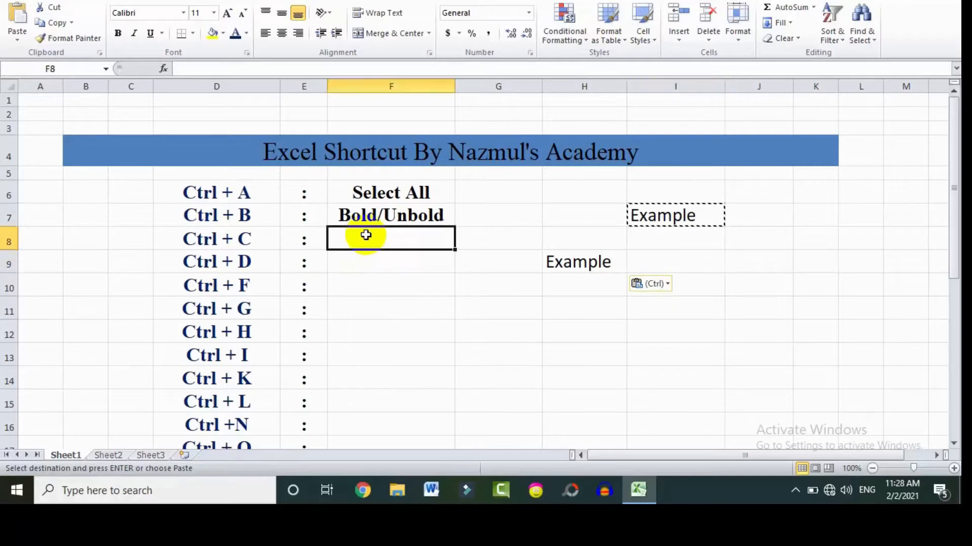
{"action": "type", "text": "Co"}
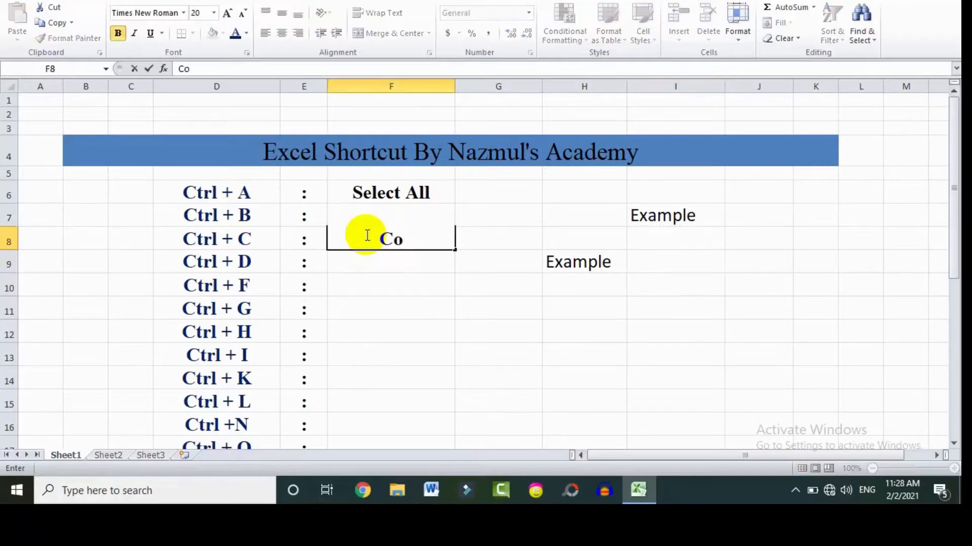
{"action": "type", "text": "py"}
{"action": "left_click", "coordinate": [378, 268]}
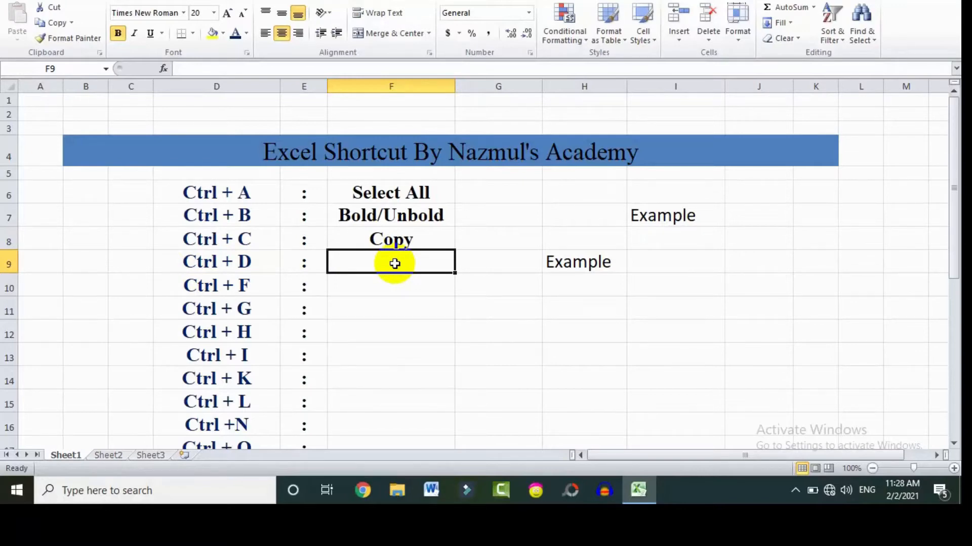
{"action": "type", "text": "F"}
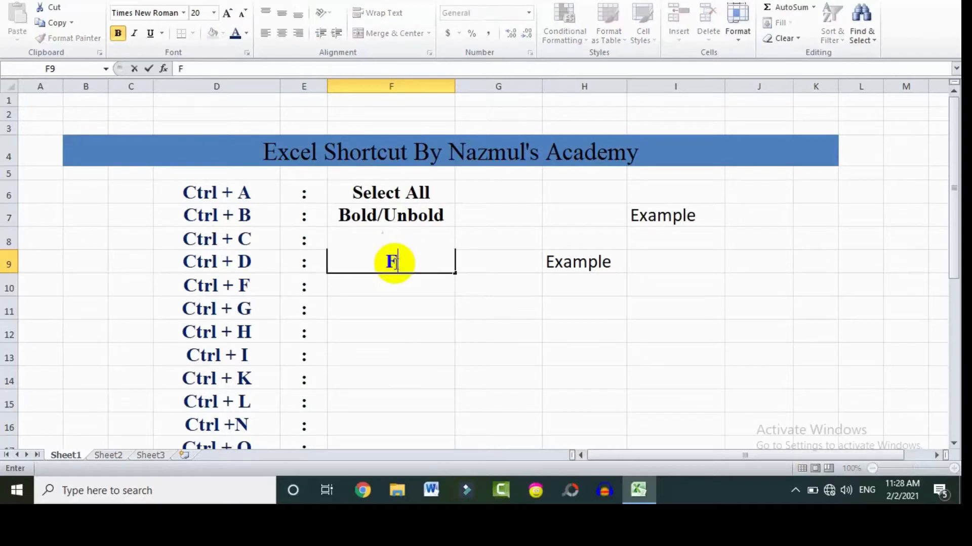
{"action": "type", "text": "ill Down"}
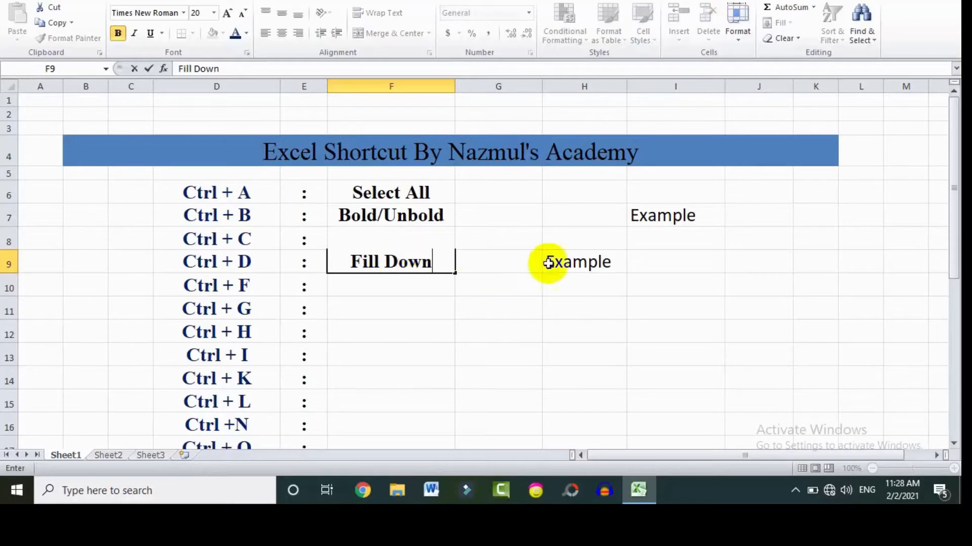
Fill the "Example" text from H9 down into cells H10 and H11 one at a time.
{"action": "left_click", "coordinate": [604, 276]}
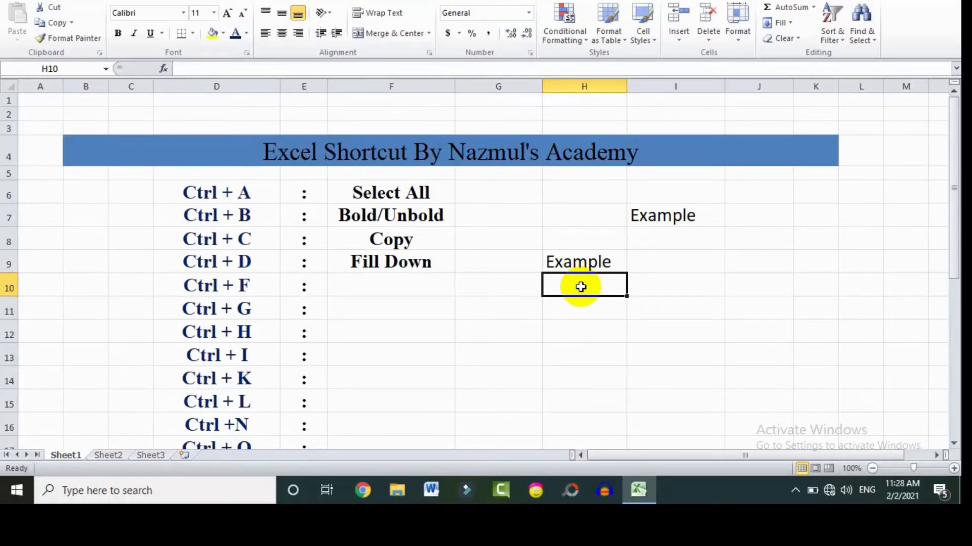
{"action": "key", "text": "ctrl+d"}
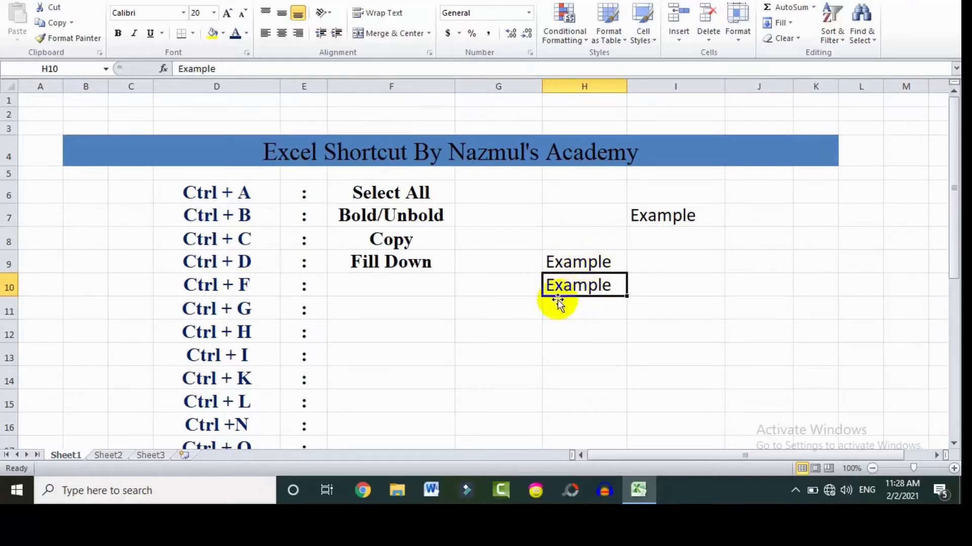
{"action": "left_click", "coordinate": [587, 305]}
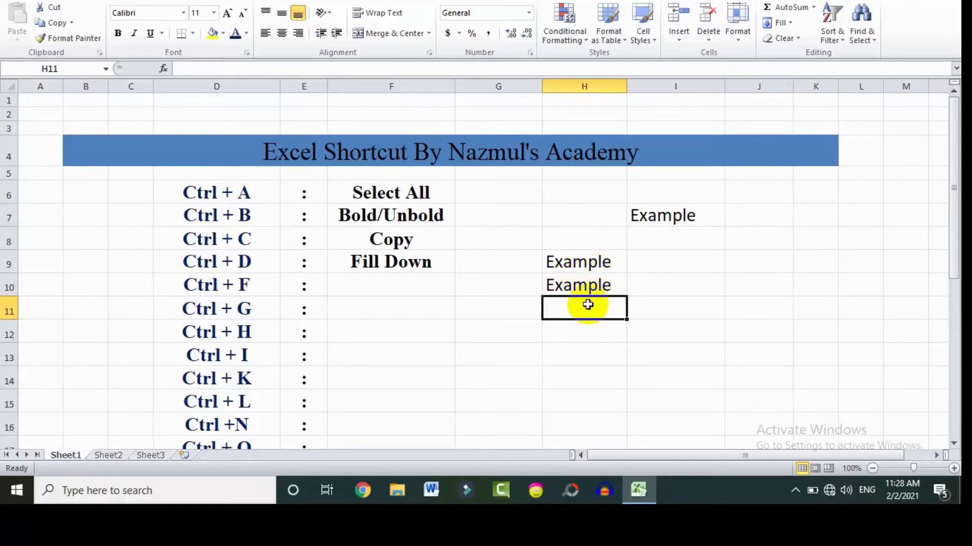
{"action": "key", "text": "ctrl+d"}
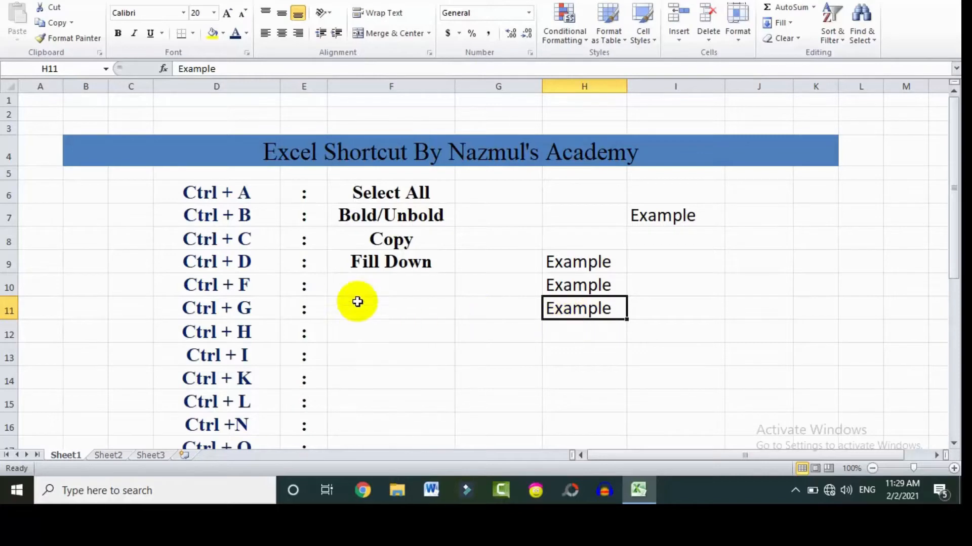
Enter "January" in cell I9 and autofill the month series down column I through November in I19.
{"action": "left_click", "coordinate": [381, 285]}
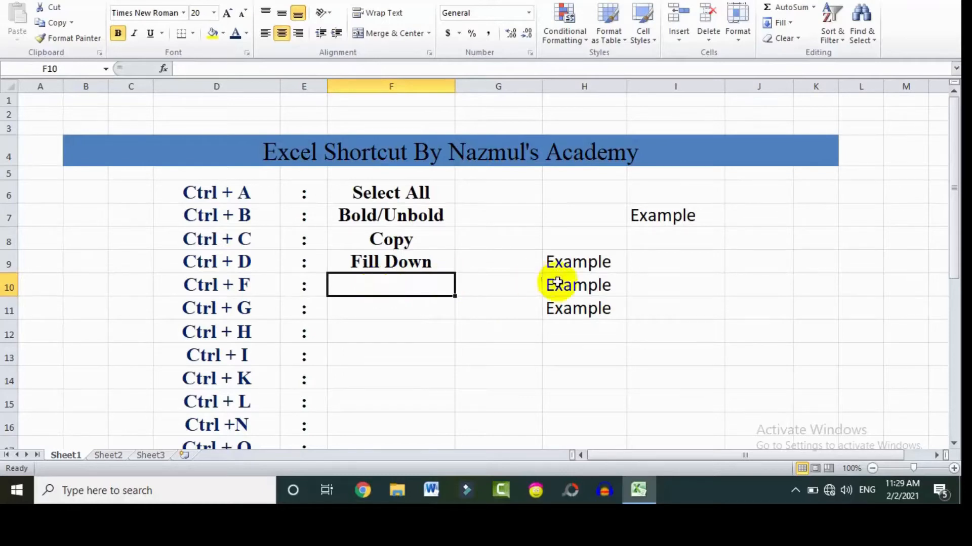
{"action": "left_click", "coordinate": [654, 262]}
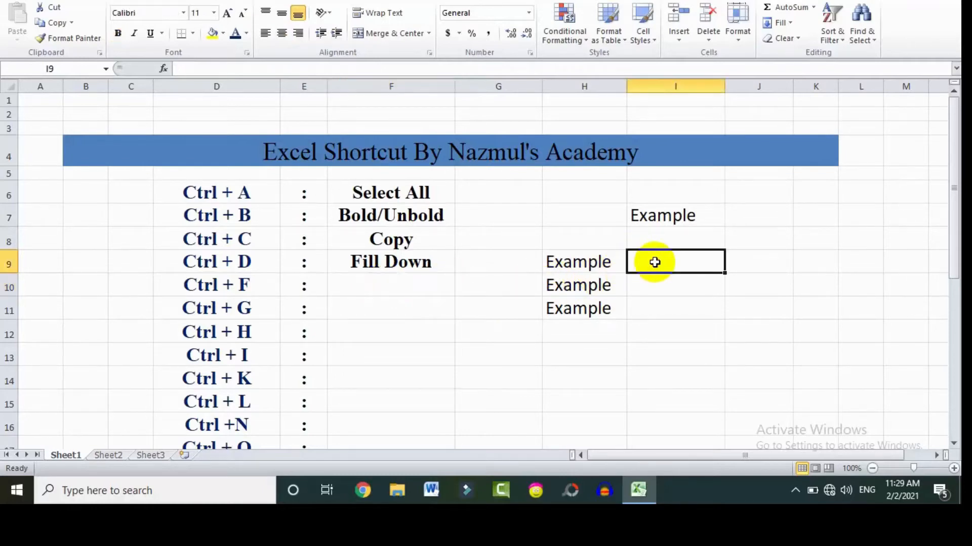
{"action": "type", "text": "Janua"}
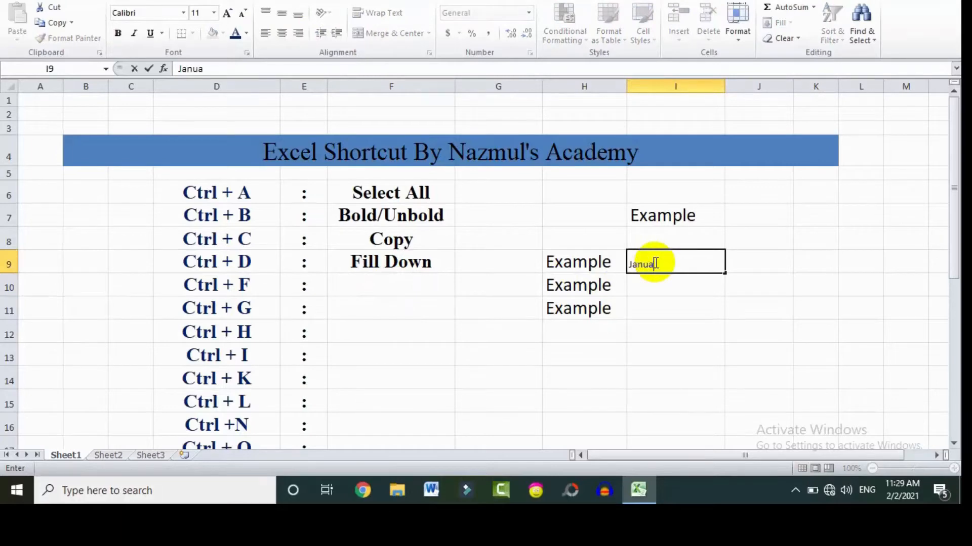
{"action": "type", "text": "ry"}
{"action": "left_click_drag", "start_coordinate": [688, 293], "coordinate": [700, 397]}
{"action": "left_click", "coordinate": [710, 266]}
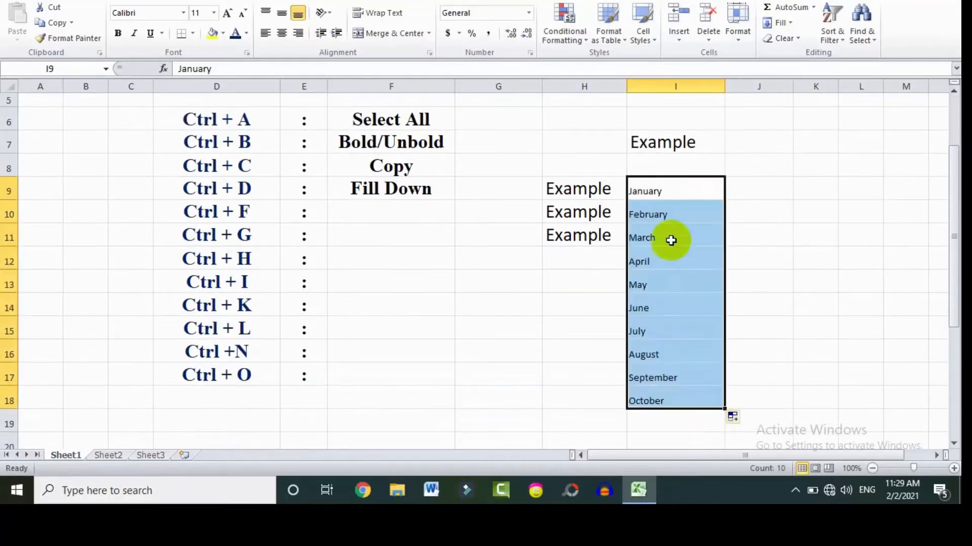
{"action": "left_click", "coordinate": [653, 401]}
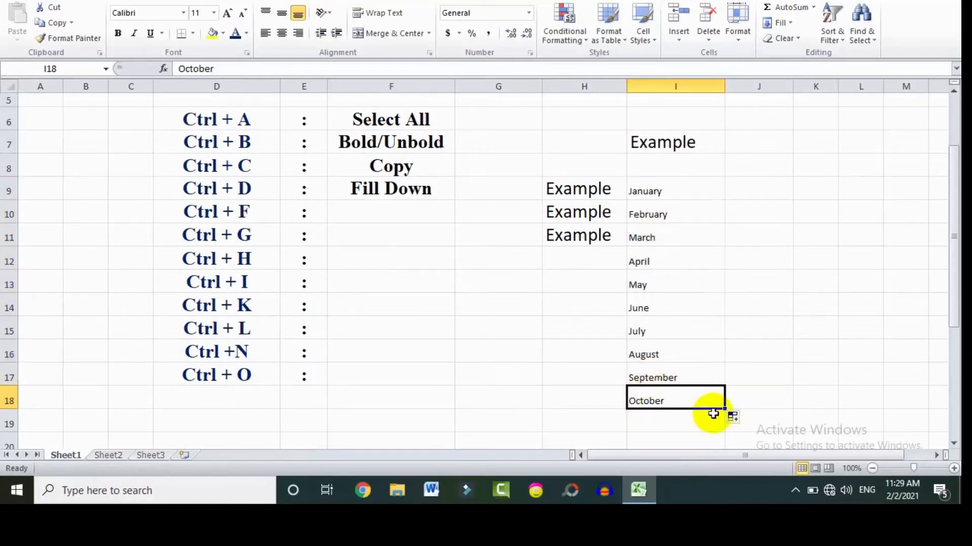
{"action": "left_click_drag", "start_coordinate": [726, 409], "coordinate": [726, 433]}
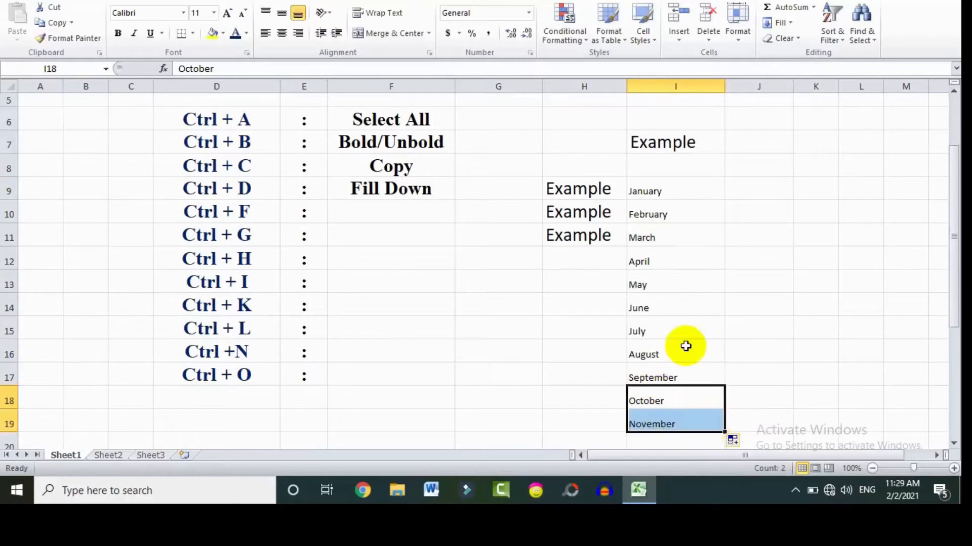
{"action": "left_click", "coordinate": [647, 183]}
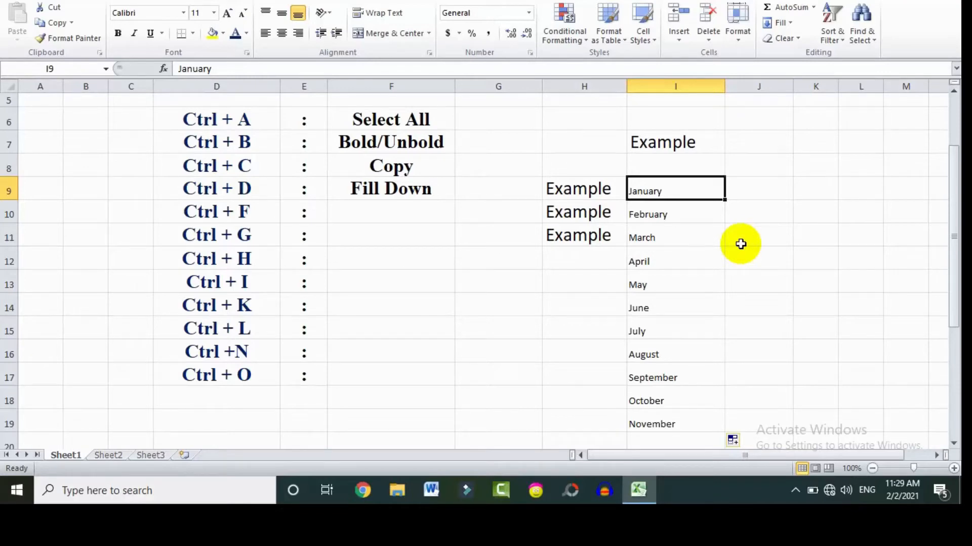
Search the sheet for "November" with Find, moving the dialog clear of the month list.
{"action": "left_click", "coordinate": [382, 234]}
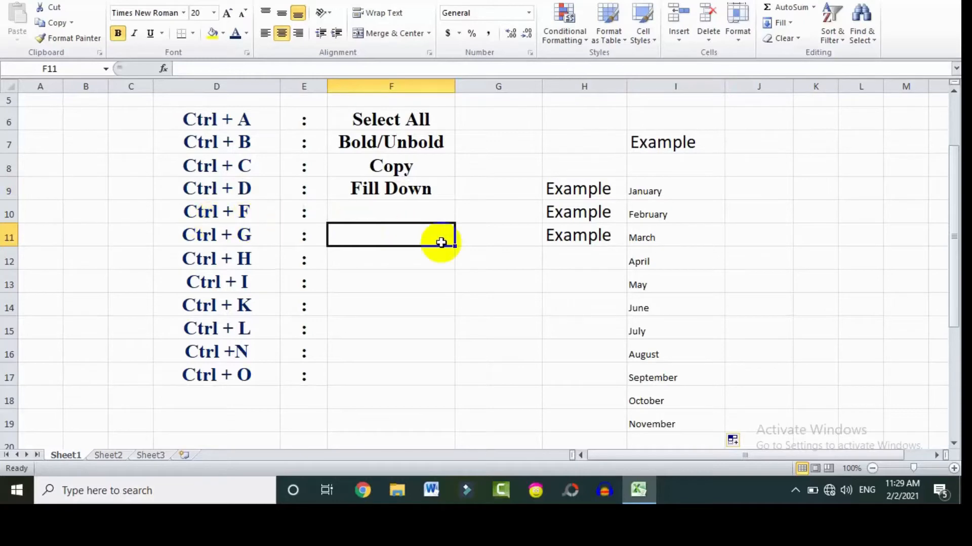
{"action": "key", "text": "ctrl+f"}
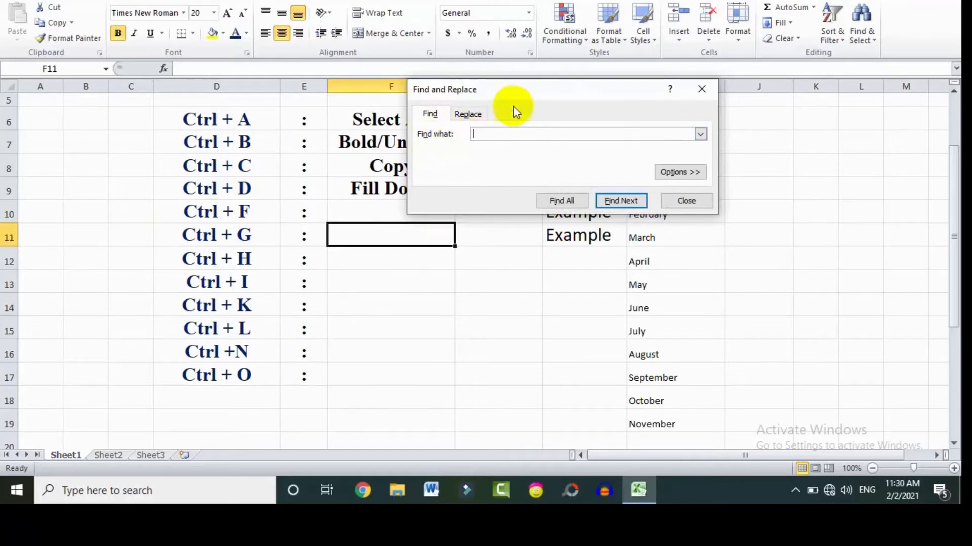
{"action": "left_click_drag", "start_coordinate": [518, 92], "coordinate": [353, 95]}
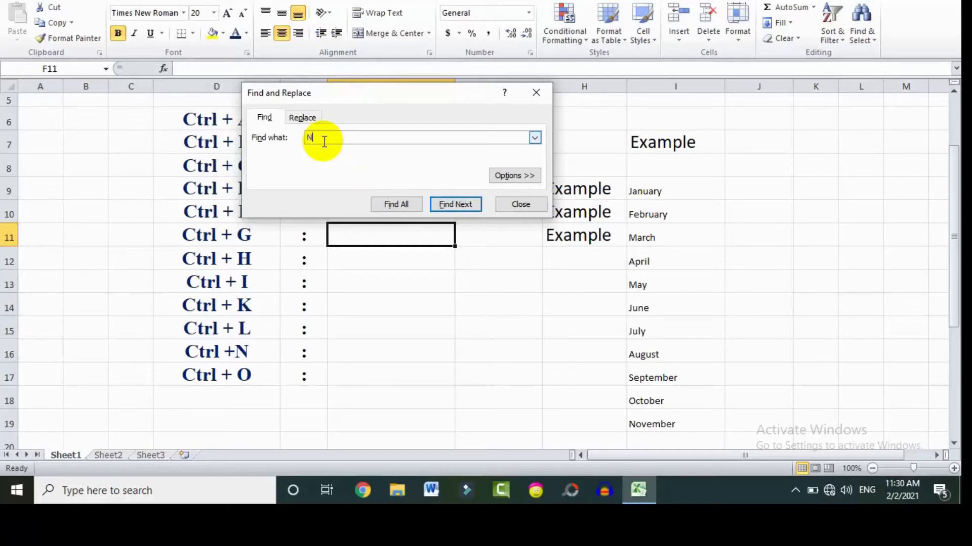
{"action": "type", "text": "mber"}
{"action": "left_click", "coordinate": [453, 206]}
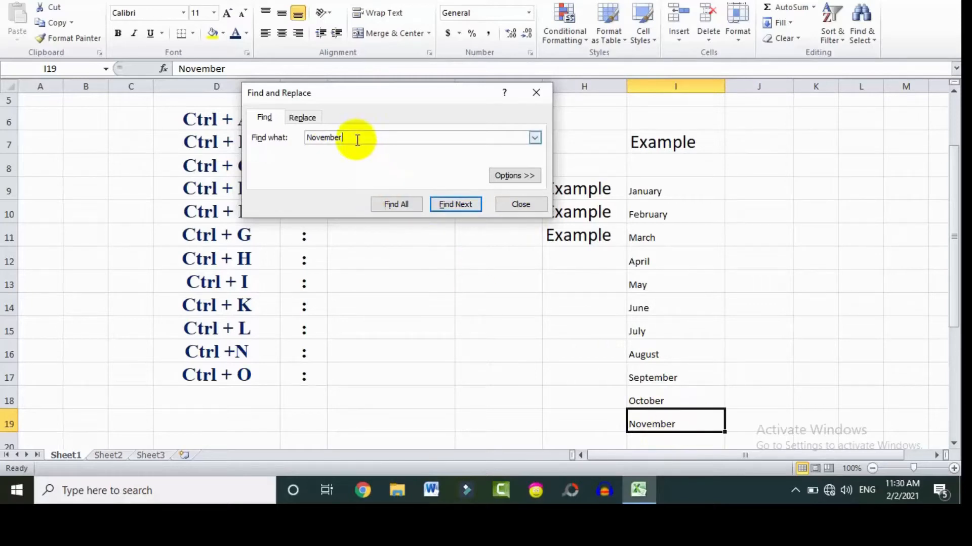
Replace the search term with "may", find its next match and close Find and Replace.
{"action": "left_click_drag", "start_coordinate": [357, 140], "coordinate": [293, 143]}
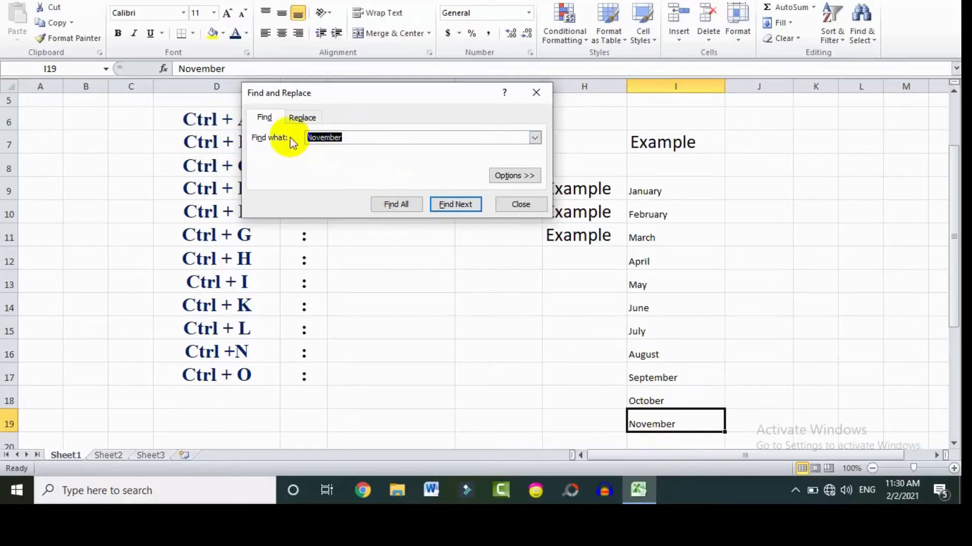
{"action": "type", "text": "may"}
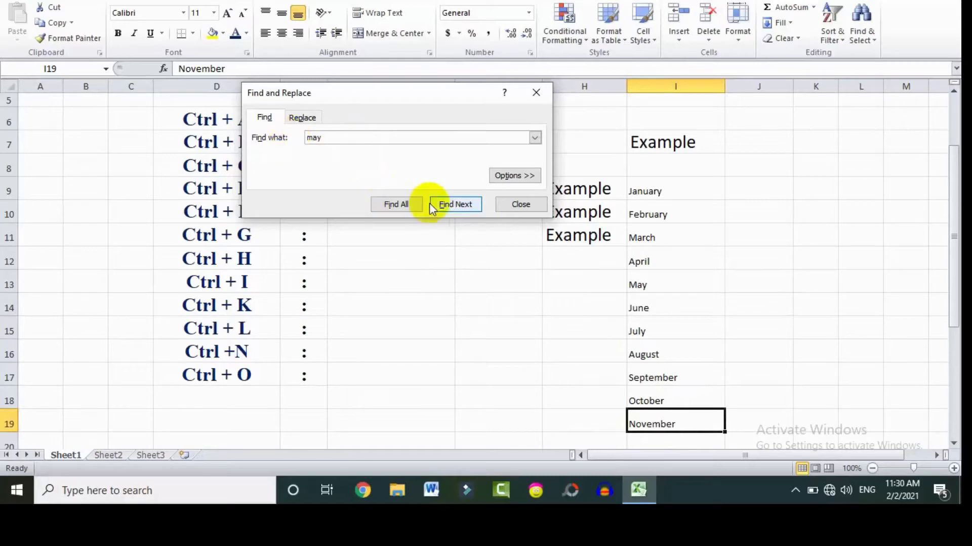
{"action": "left_click", "coordinate": [446, 208]}
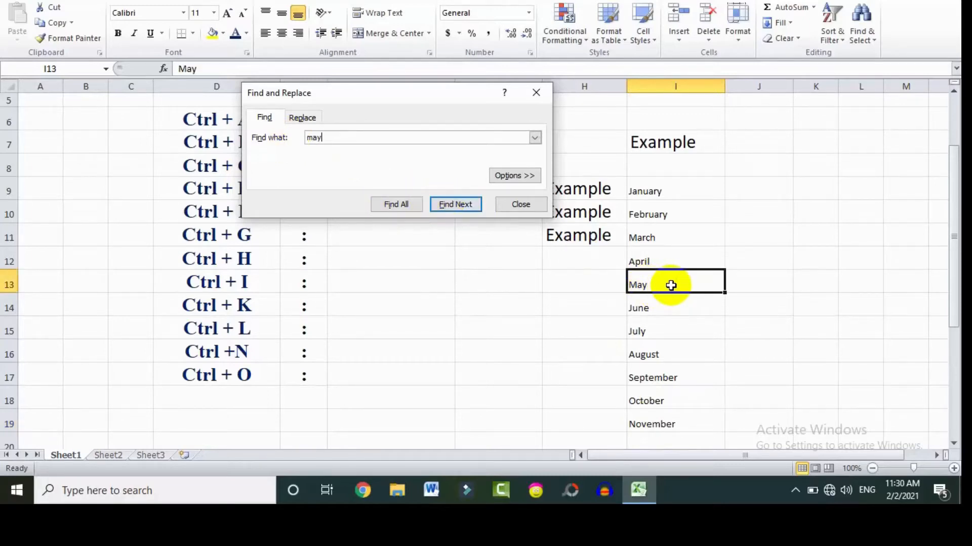
{"action": "left_click", "coordinate": [517, 207]}
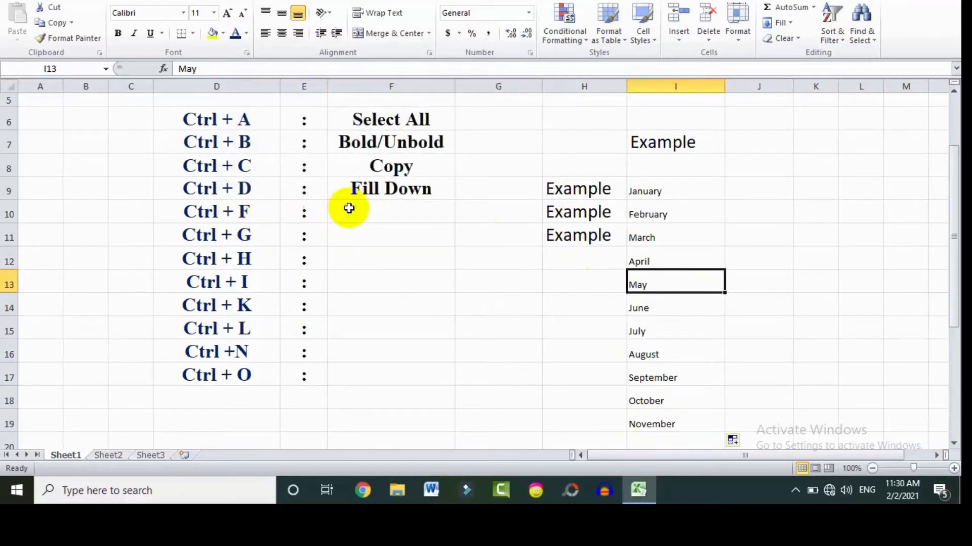
Enter the shortcut descriptions "Find" in cell F10 and "Go To" in cell F11.
{"action": "left_click", "coordinate": [376, 209]}
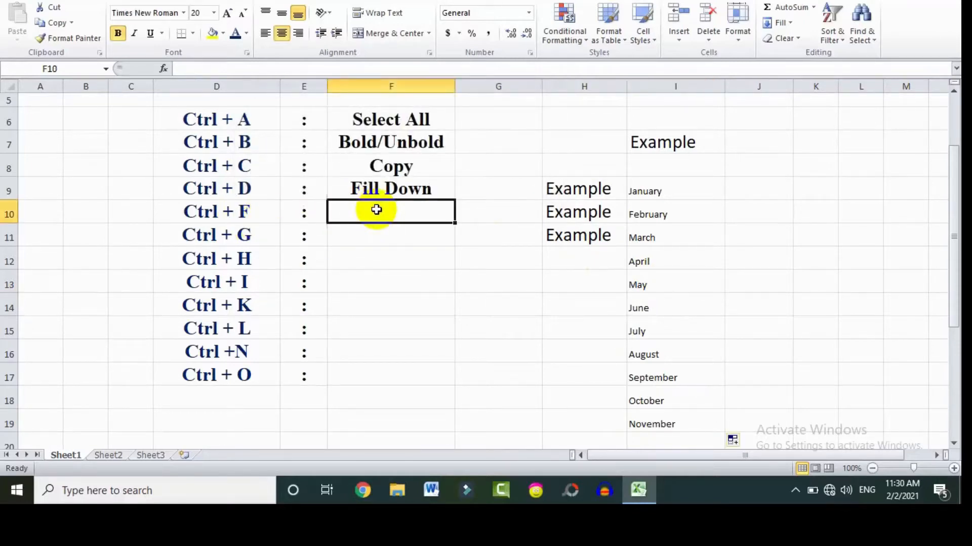
{"action": "type", "text": "Find"}
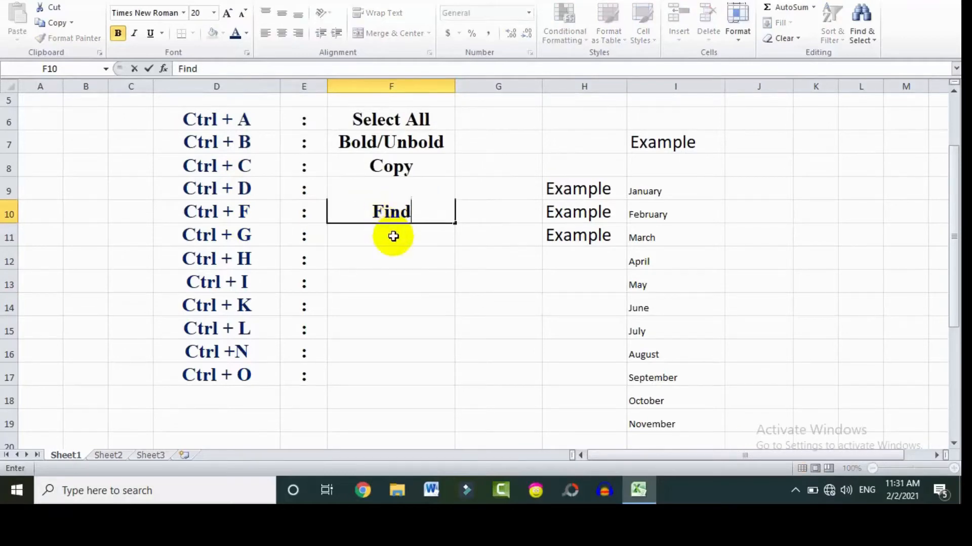
{"action": "left_click", "coordinate": [393, 236]}
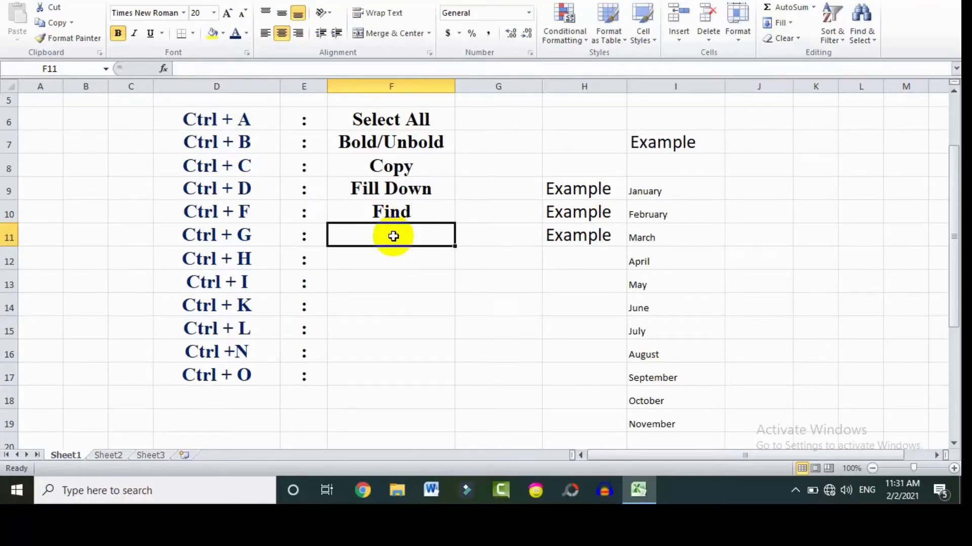
{"action": "type", "text": "Go To"}
{"action": "left_click", "coordinate": [398, 268]}
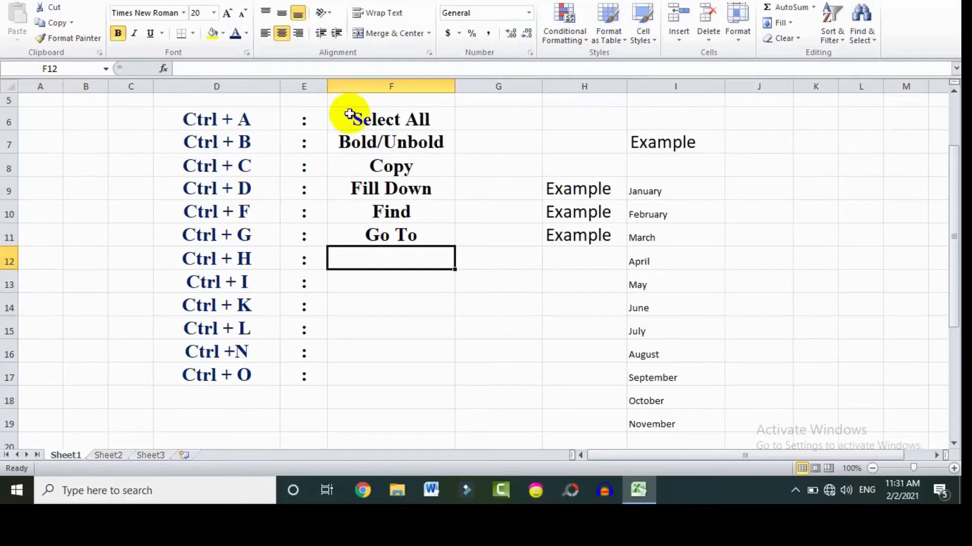
Show how the reference D17 is formed by selecting column D, row 17 and the cell where they cross.
{"action": "left_click", "coordinate": [222, 87]}
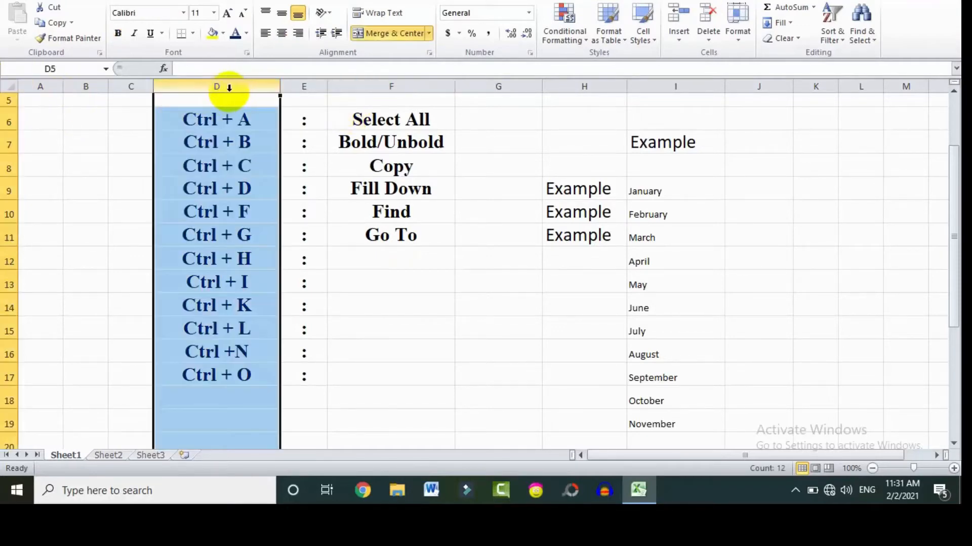
{"action": "left_click", "coordinate": [10, 377]}
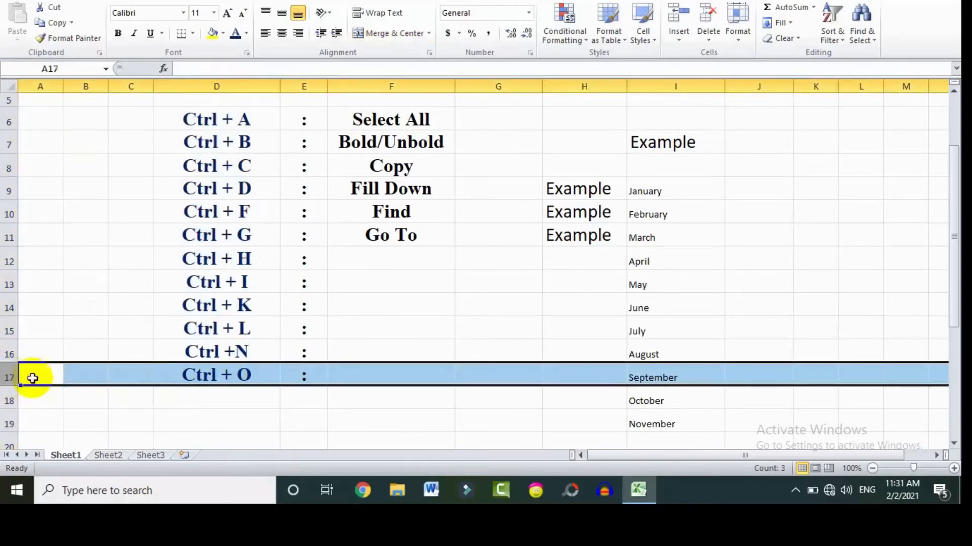
{"action": "left_click", "coordinate": [243, 374]}
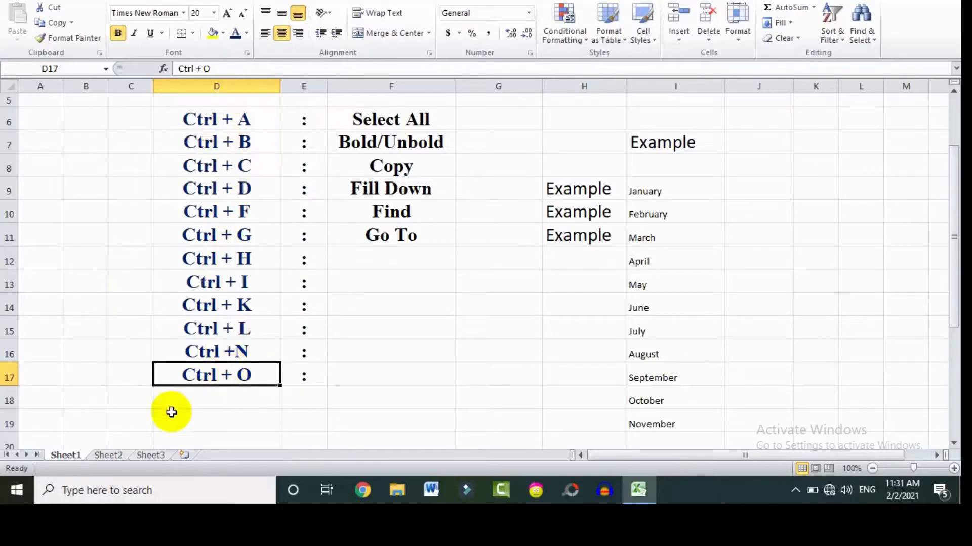
Jump from cell D6 to reference d17 with Go To, and select the "Example" cell H9.
{"action": "left_click", "coordinate": [237, 129]}
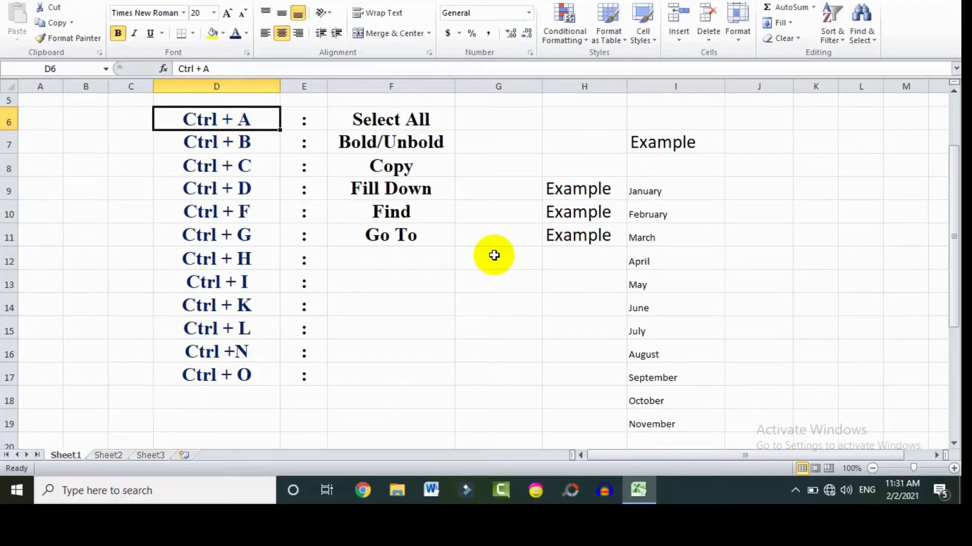
{"action": "key", "text": "ctrl+g"}
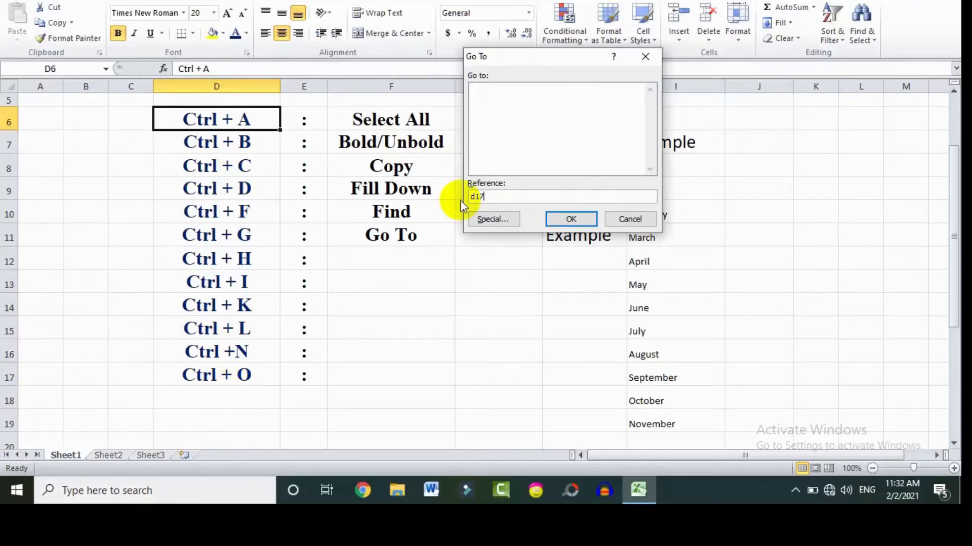
{"action": "left_click", "coordinate": [562, 220]}
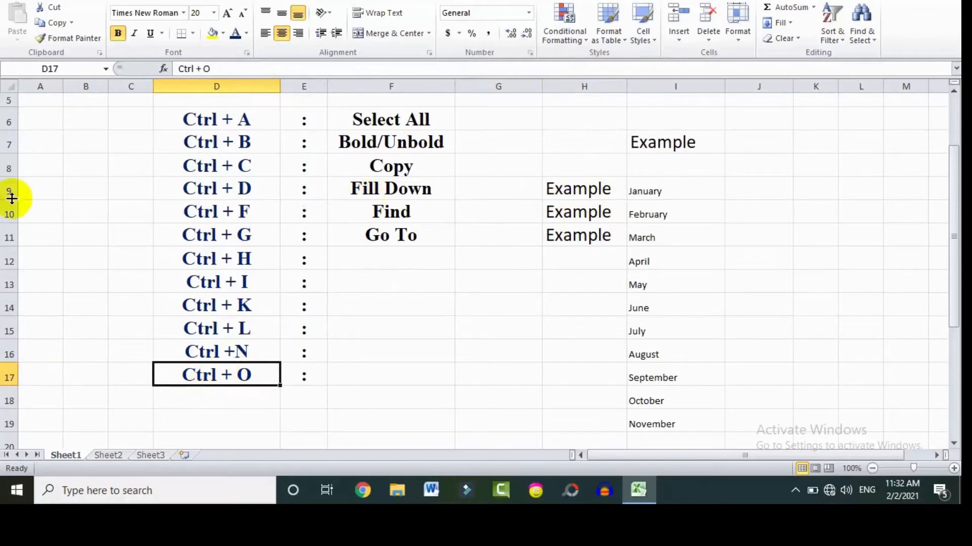
{"action": "left_click", "coordinate": [569, 192]}
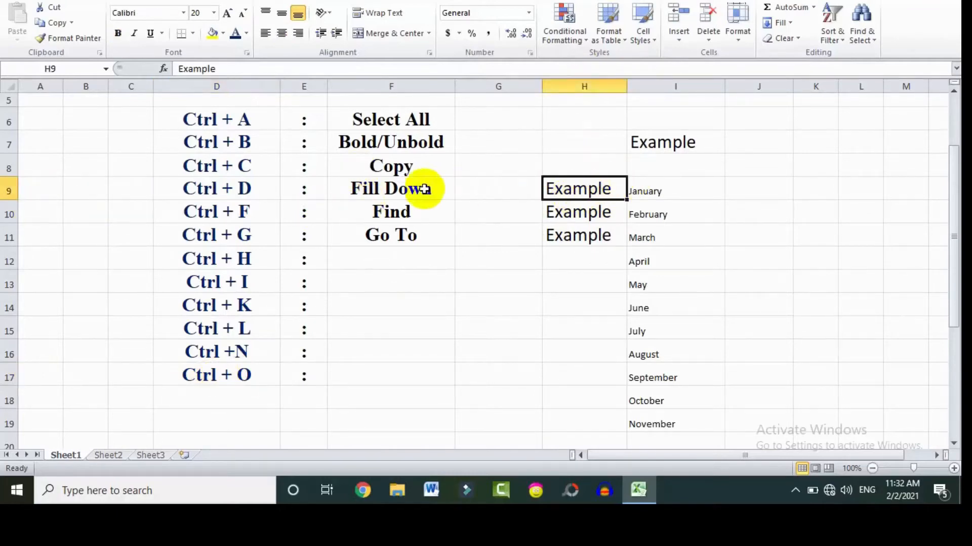
Jump from cell B6 to reference h9 with Go To.
{"action": "left_click", "coordinate": [102, 115]}
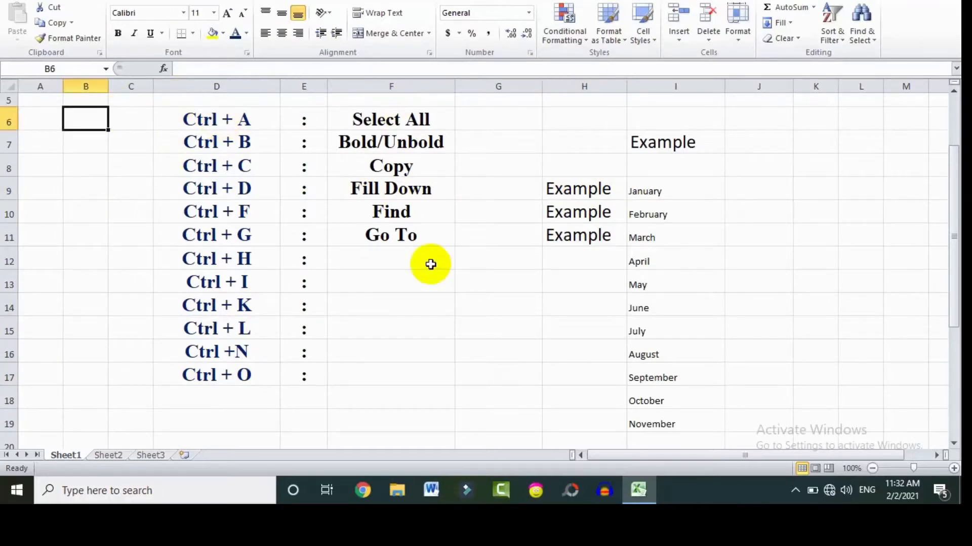
{"action": "key", "text": "ctrl+g"}
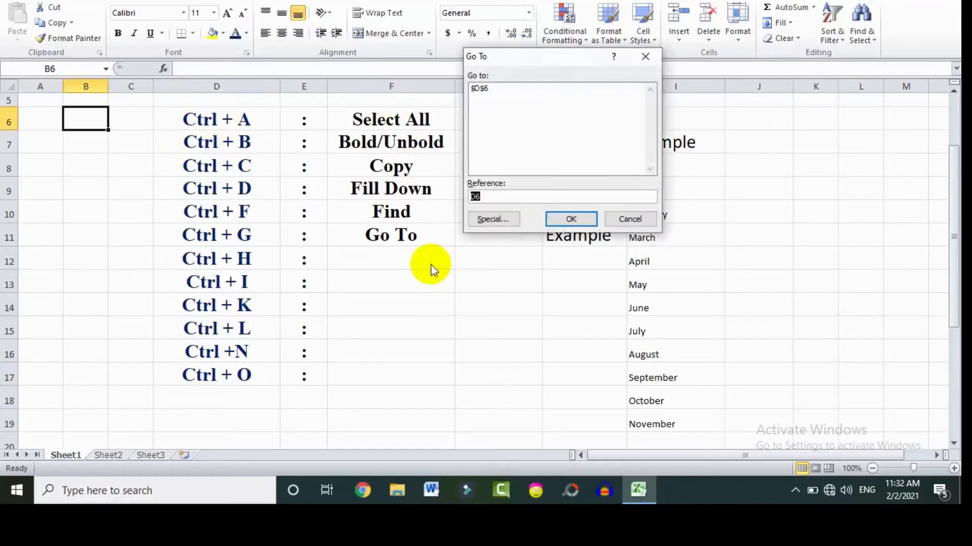
{"action": "left_click", "coordinate": [485, 197]}
{"action": "key", "text": "BackSpace"}
{"action": "key", "text": "BackSpace"}
{"action": "type", "text": "h9"}
{"action": "left_click", "coordinate": [560, 219]}
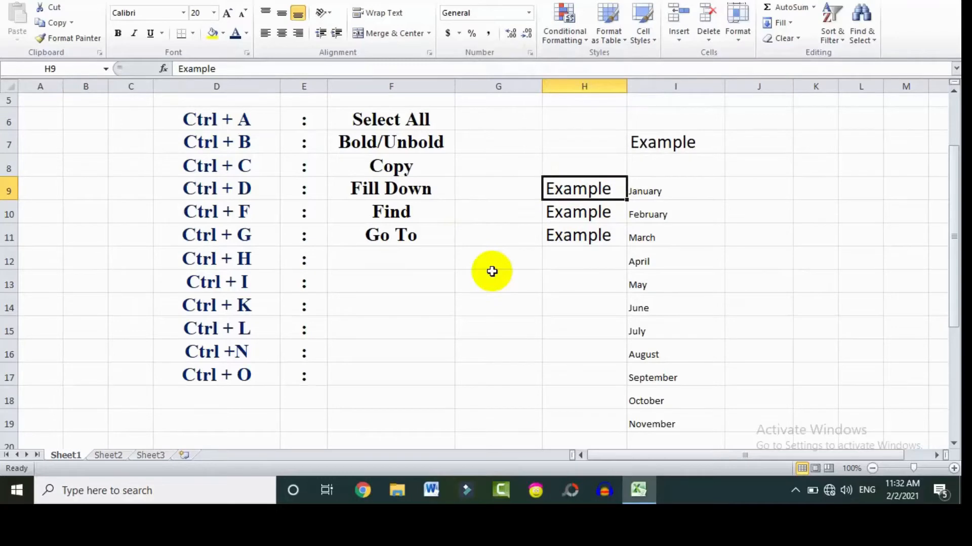
From cell F12, start Find and Replace with "june" as the search term and find its next match.
{"action": "left_click", "coordinate": [372, 264]}
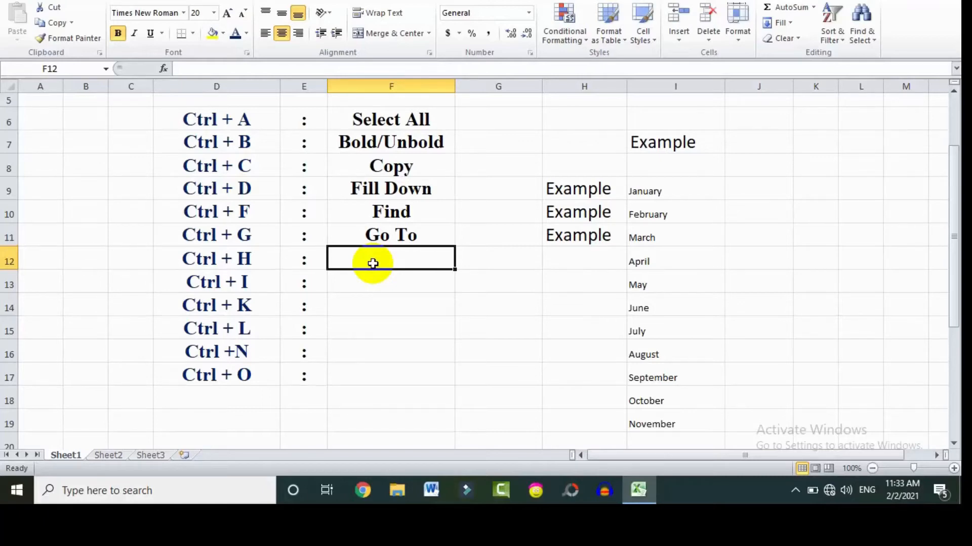
{"action": "key", "text": "ctrl+h"}
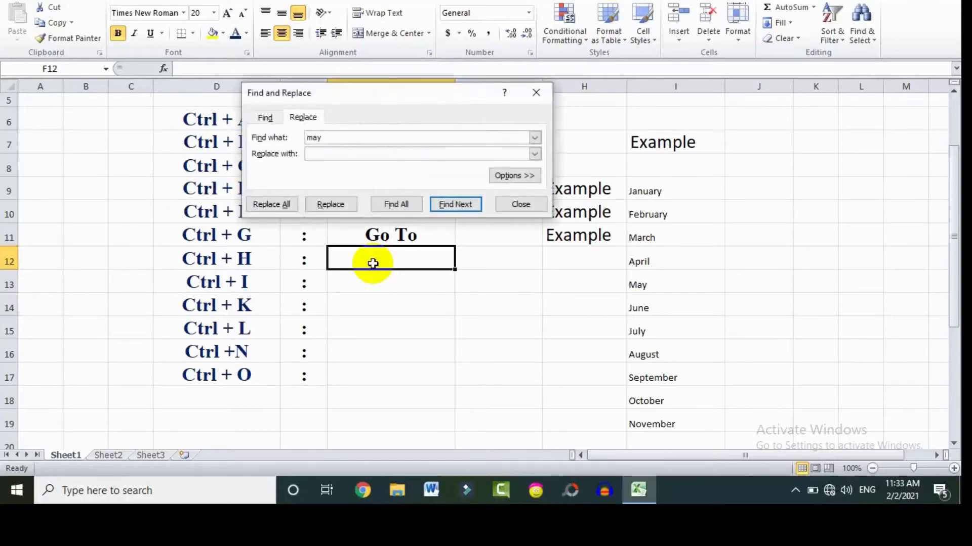
{"action": "left_click_drag", "start_coordinate": [358, 97], "coordinate": [333, 114]}
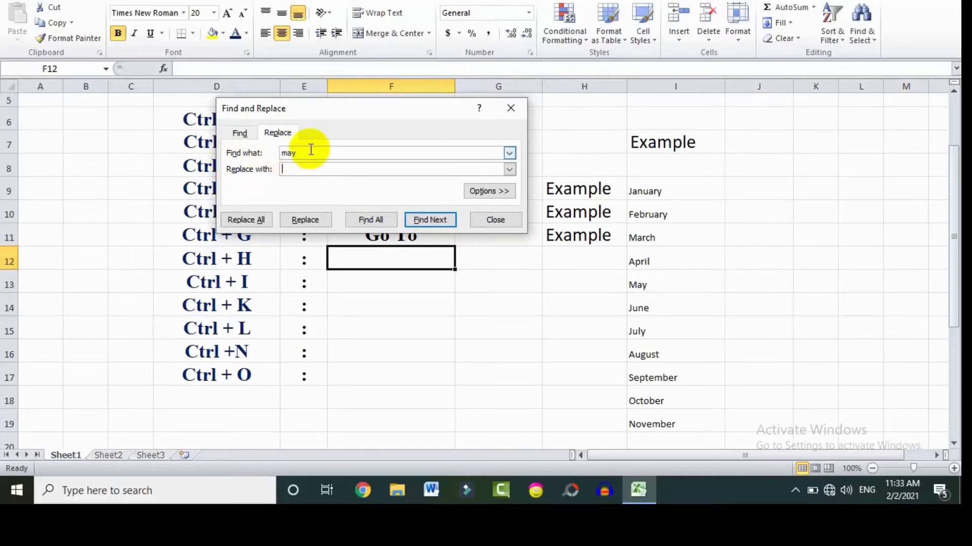
{"action": "left_click_drag", "start_coordinate": [306, 154], "coordinate": [256, 156]}
{"action": "type", "text": "june"}
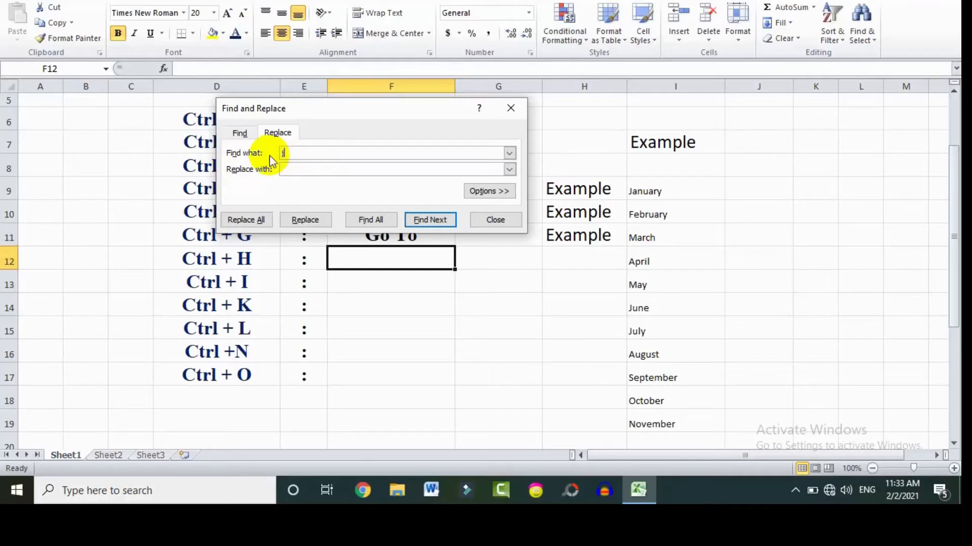
{"action": "left_click", "coordinate": [429, 219]}
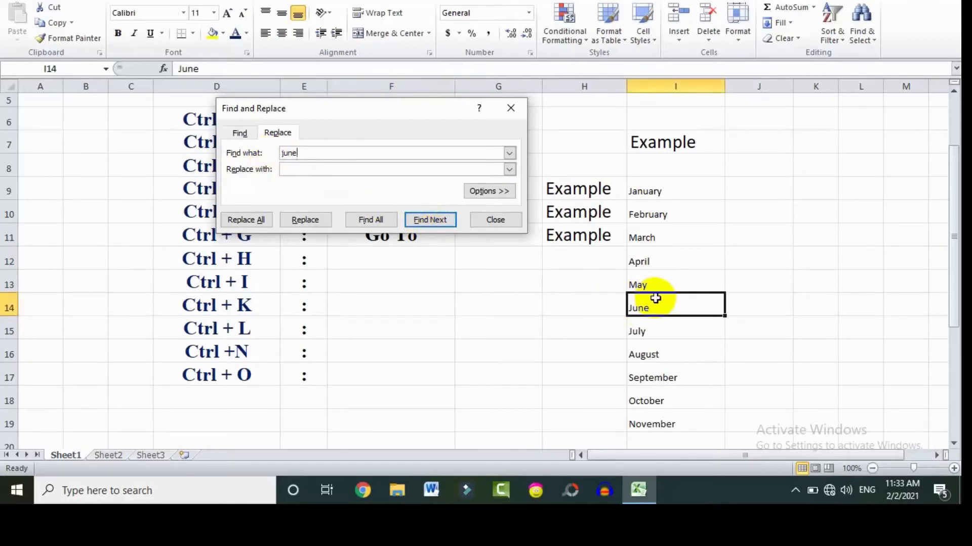
Replace the found "June" cell in the month list with "December" and close Find and Replace.
{"action": "left_click", "coordinate": [295, 171]}
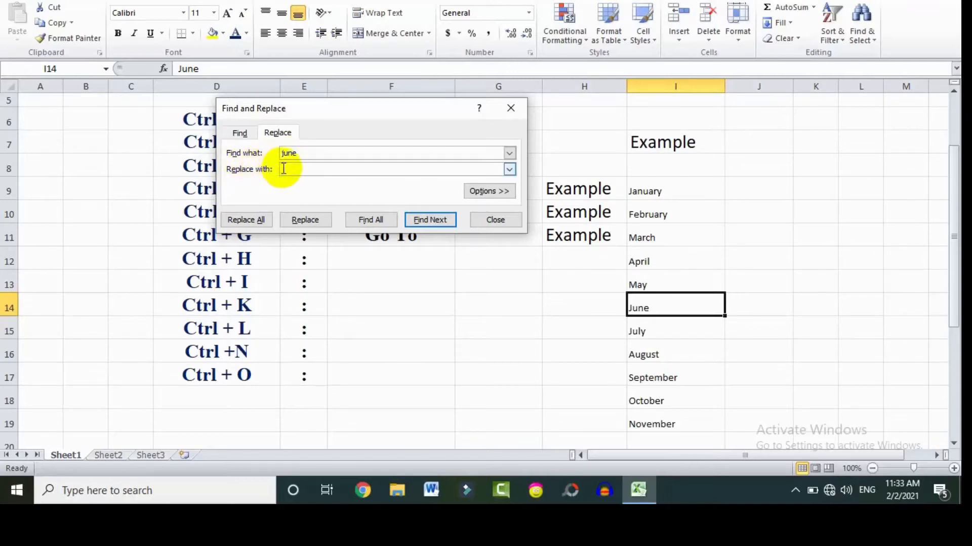
{"action": "type", "text": "Dece"}
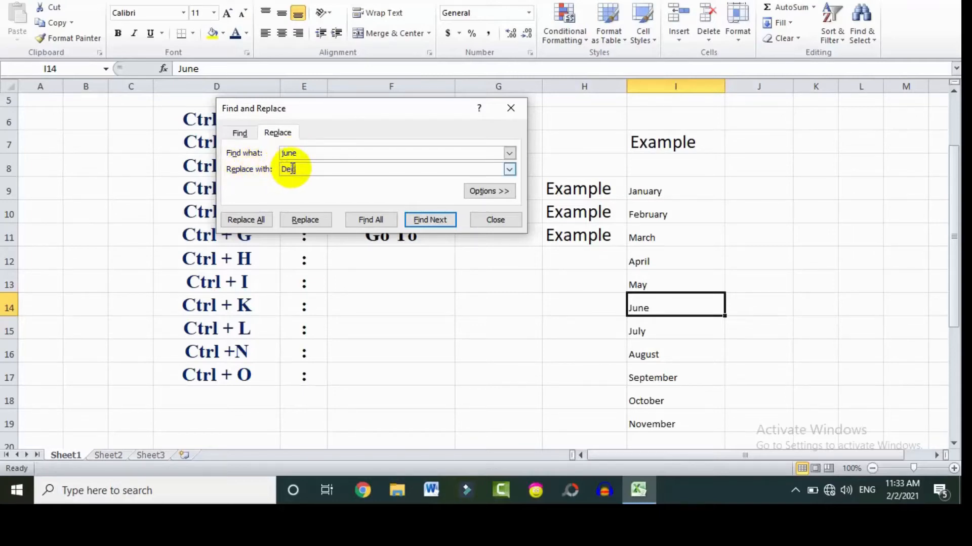
{"action": "type", "text": "n"}
{"action": "key", "text": "BackSpace"}
{"action": "type", "text": "mber"}
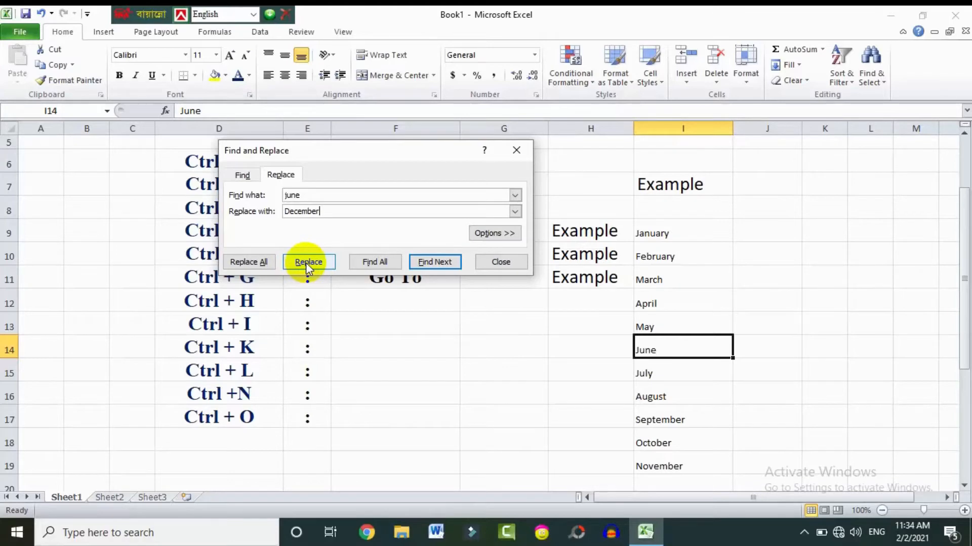
{"action": "left_click", "coordinate": [306, 262]}
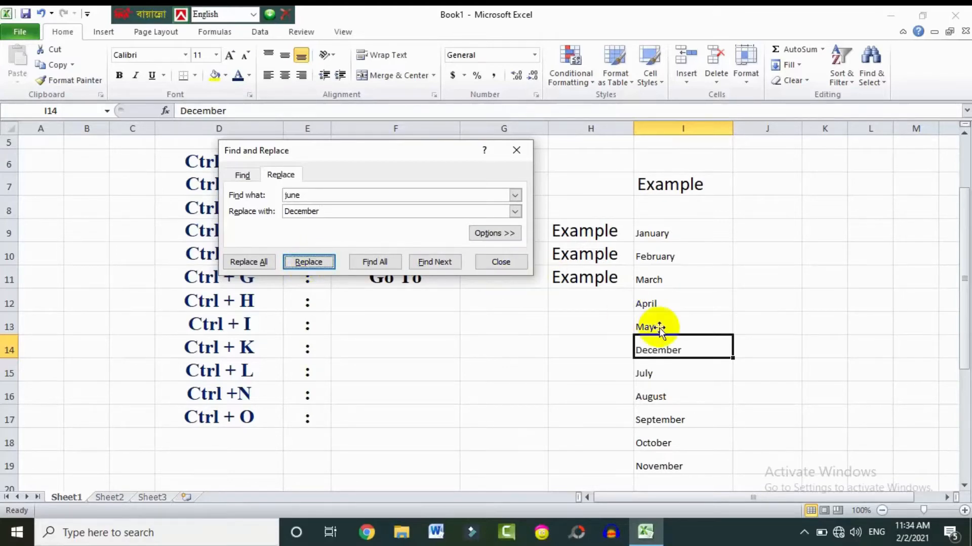
{"action": "left_click", "coordinate": [510, 260]}
Enter the sample text "june" in cells J9, J12 and J15.
{"action": "left_click", "coordinate": [766, 221]}
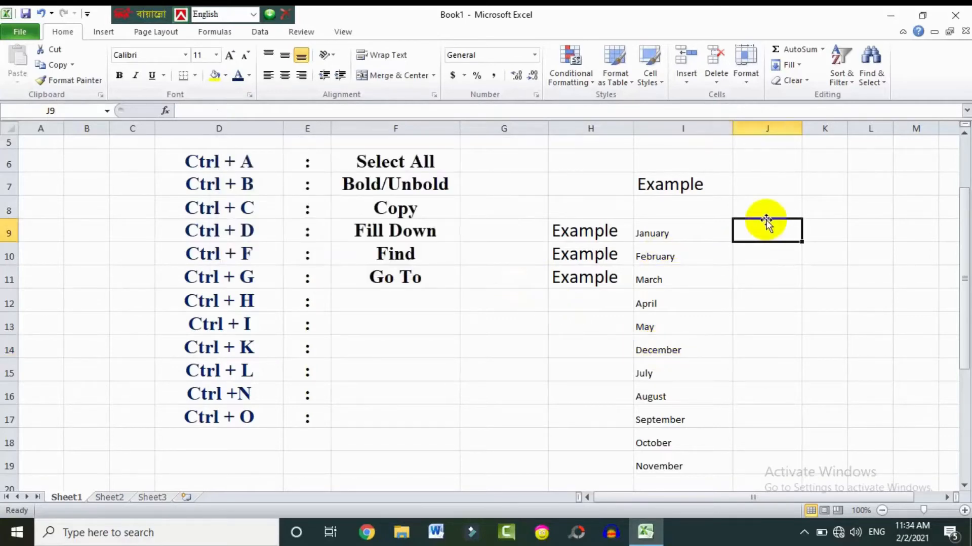
{"action": "type", "text": "june"}
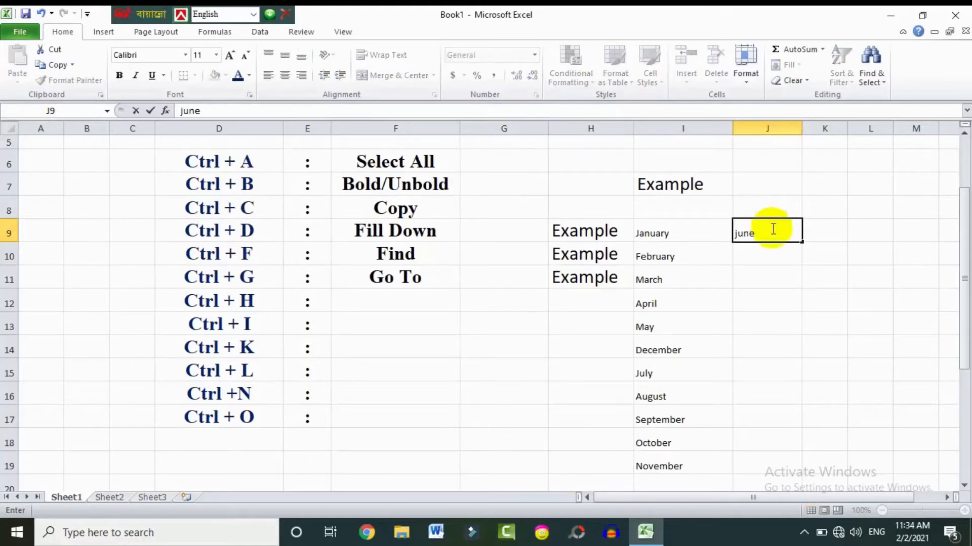
{"action": "left_click", "coordinate": [766, 299]}
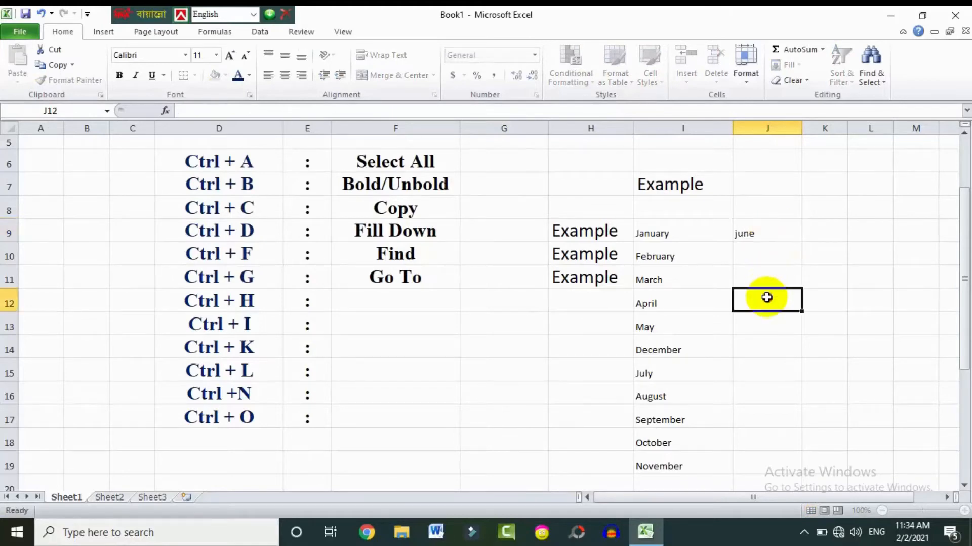
{"action": "type", "text": "june"}
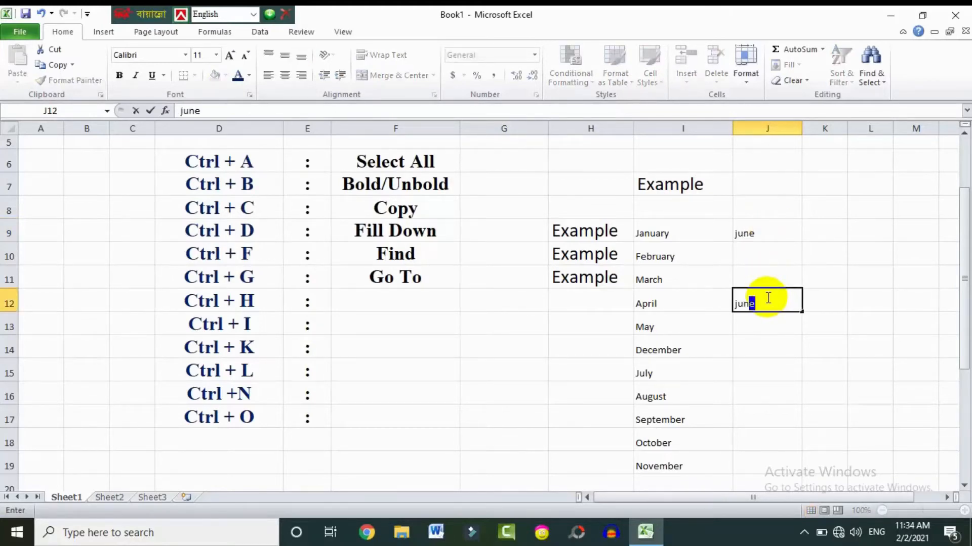
{"action": "left_click", "coordinate": [766, 371]}
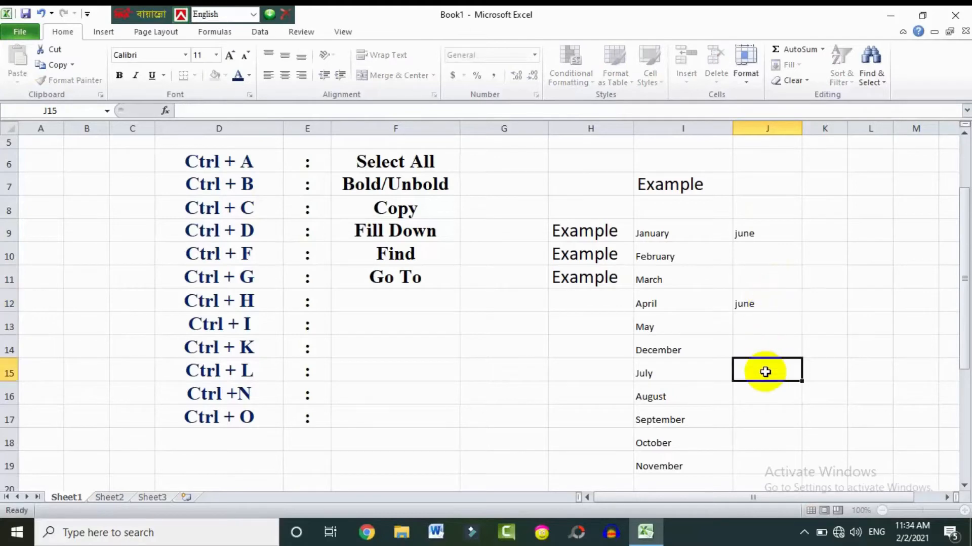
{"action": "type", "text": "june"}
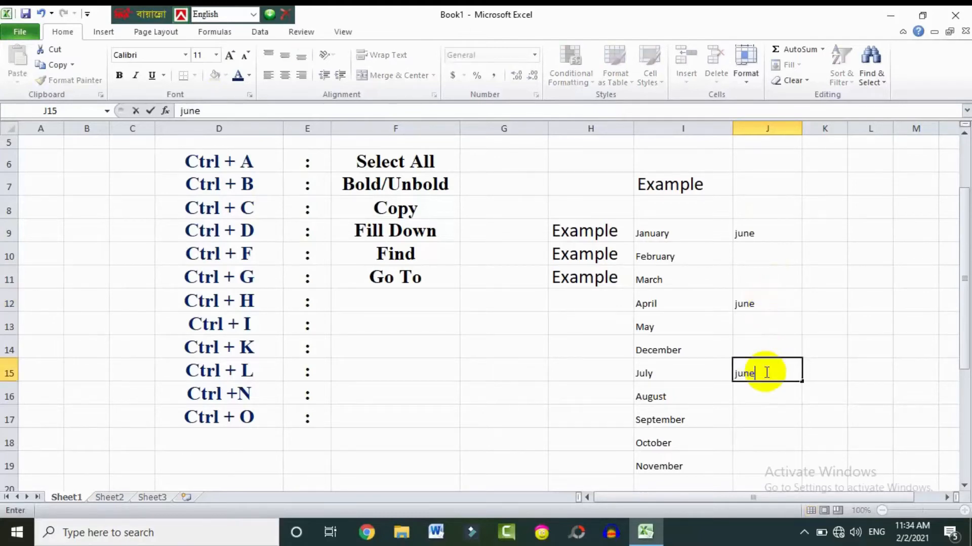
{"action": "left_click", "coordinate": [817, 283]}
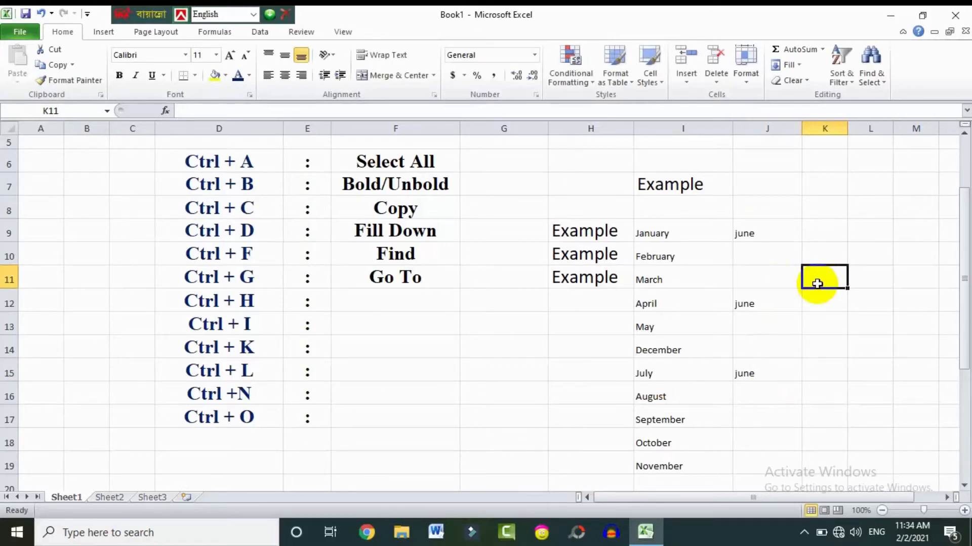
Replace all occurrences of "june" with "December" in one operation and close Find and Replace.
{"action": "key", "text": "ctrl+h"}
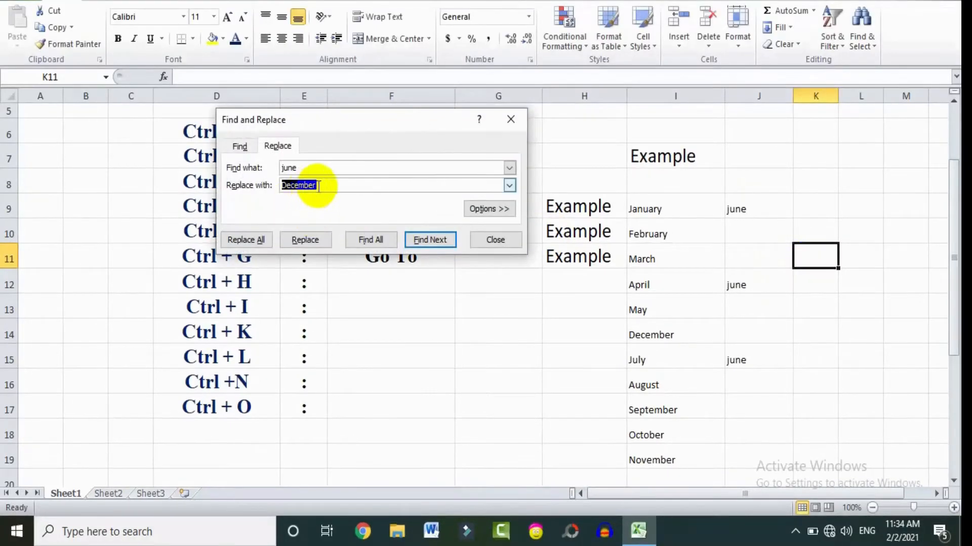
{"action": "left_click", "coordinate": [318, 186]}
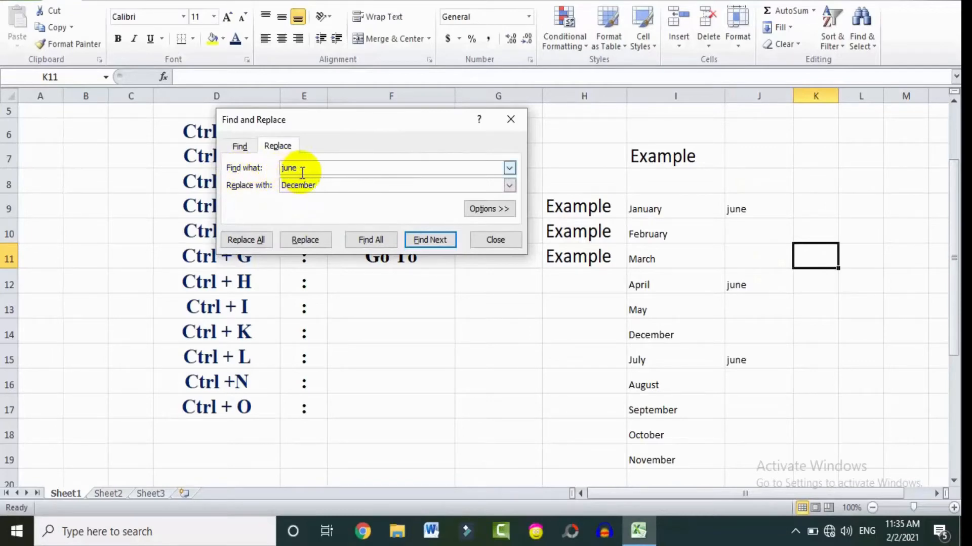
{"action": "left_click", "coordinate": [425, 242]}
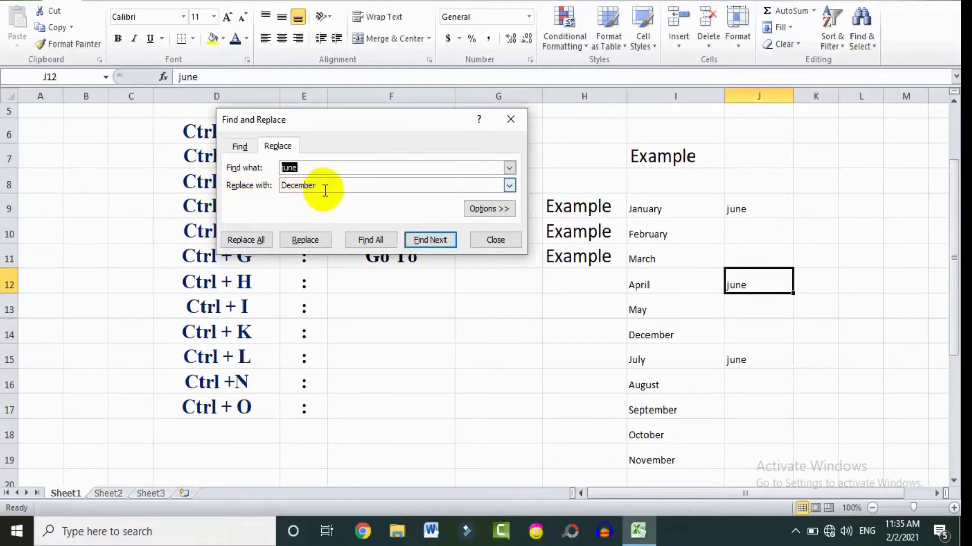
{"action": "left_click", "coordinate": [247, 240]}
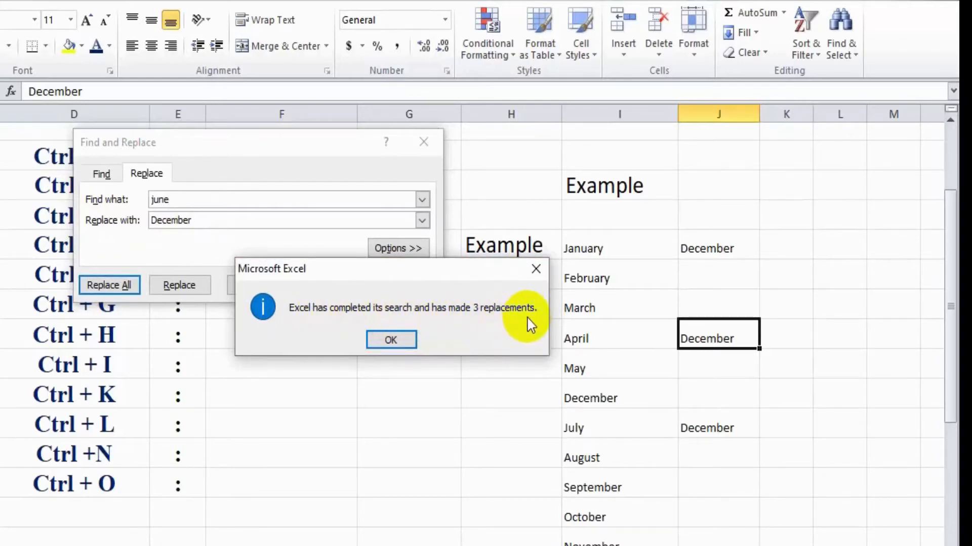
{"action": "left_click", "coordinate": [390, 339]}
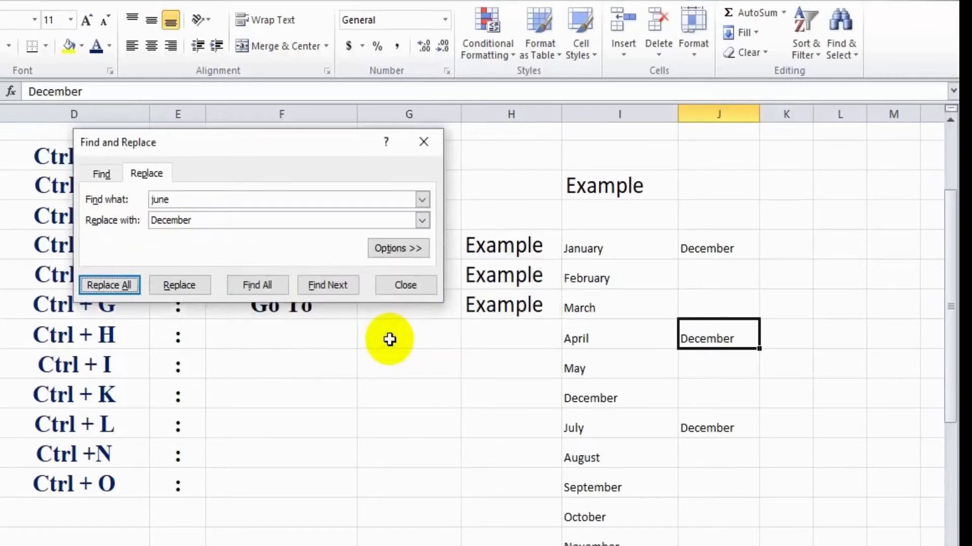
{"action": "left_click", "coordinate": [399, 292]}
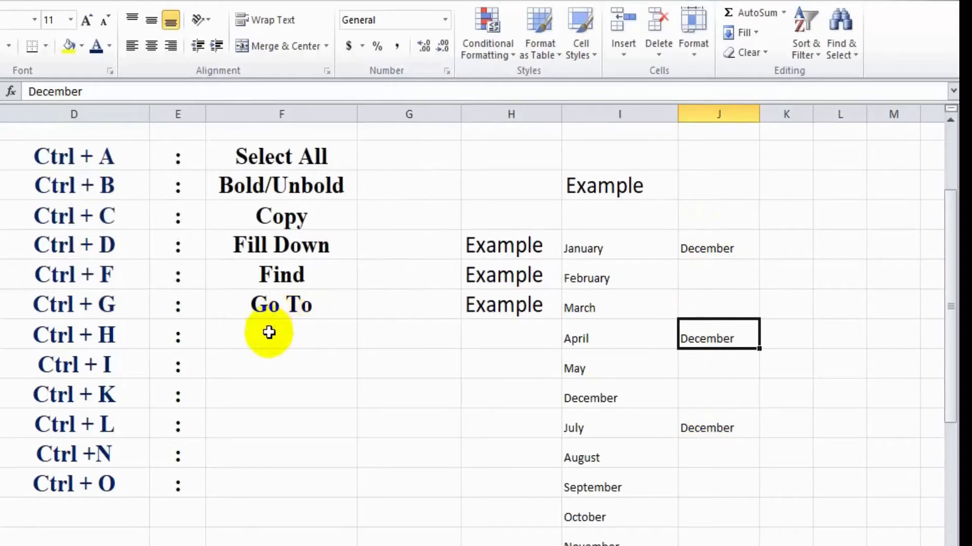
Enter the description "Replace" for Ctrl + H in cell F12.
{"action": "left_click", "coordinate": [268, 333]}
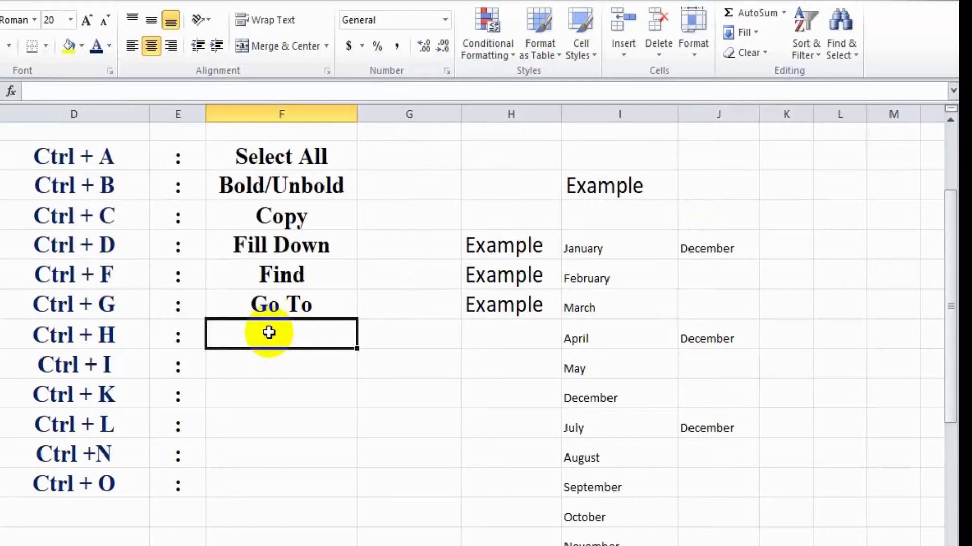
{"action": "type", "text": "Rep"}
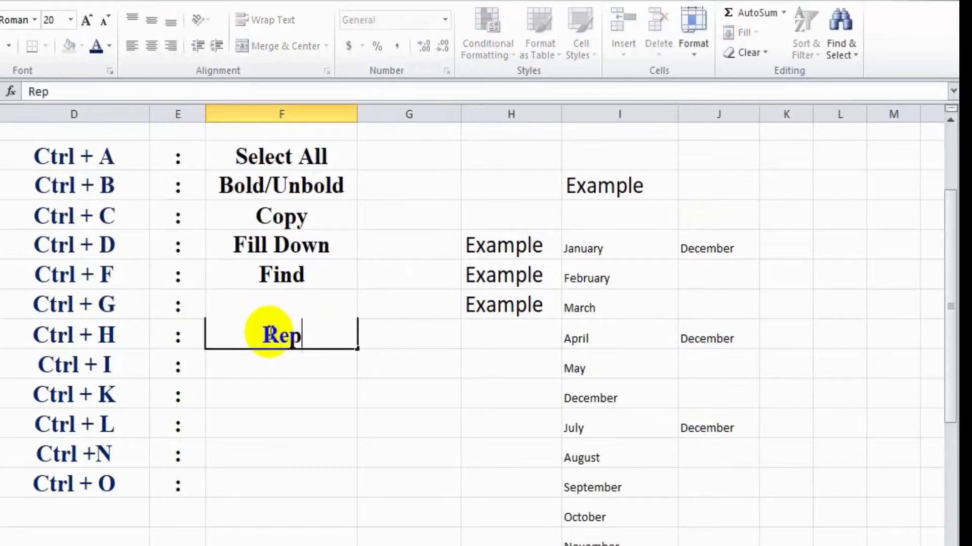
{"action": "type", "text": "lac"}
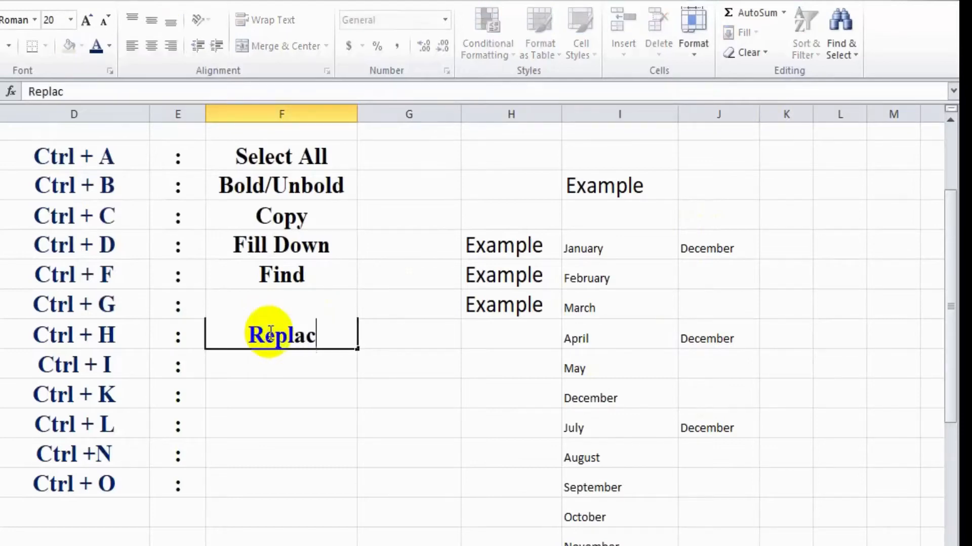
{"action": "type", "text": "e"}
{"action": "left_click", "coordinate": [273, 363]}
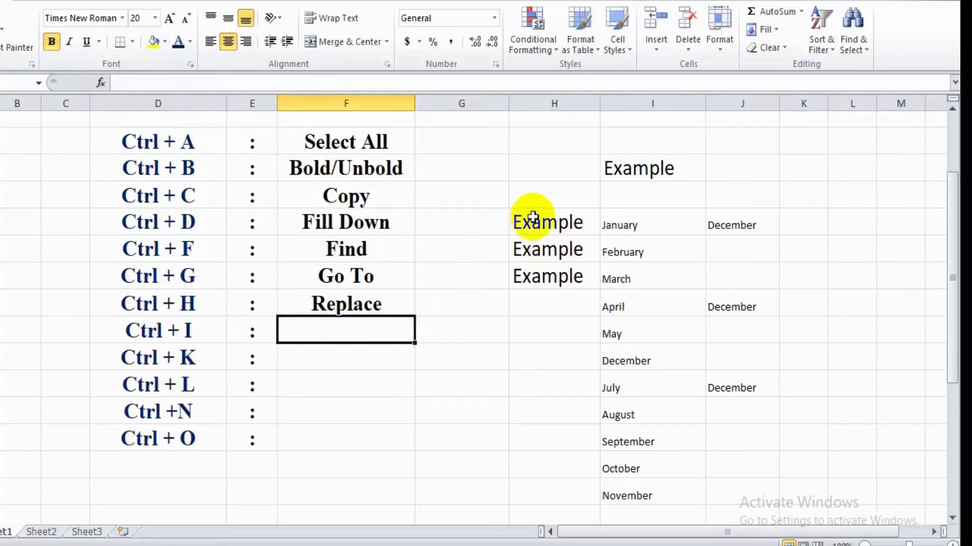
Enter the description "Italic" for Ctrl + I in cell F13.
{"action": "left_click", "coordinate": [528, 218]}
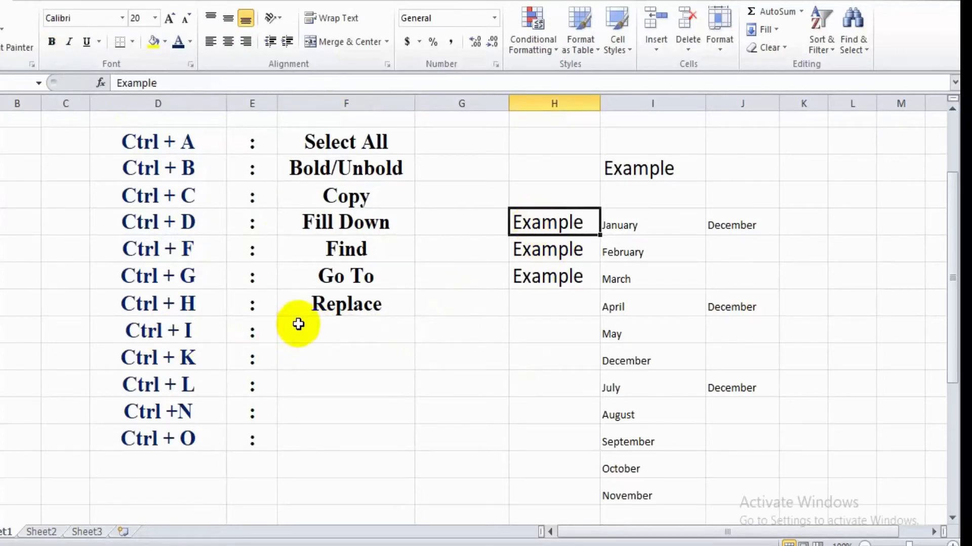
{"action": "left_click", "coordinate": [315, 327]}
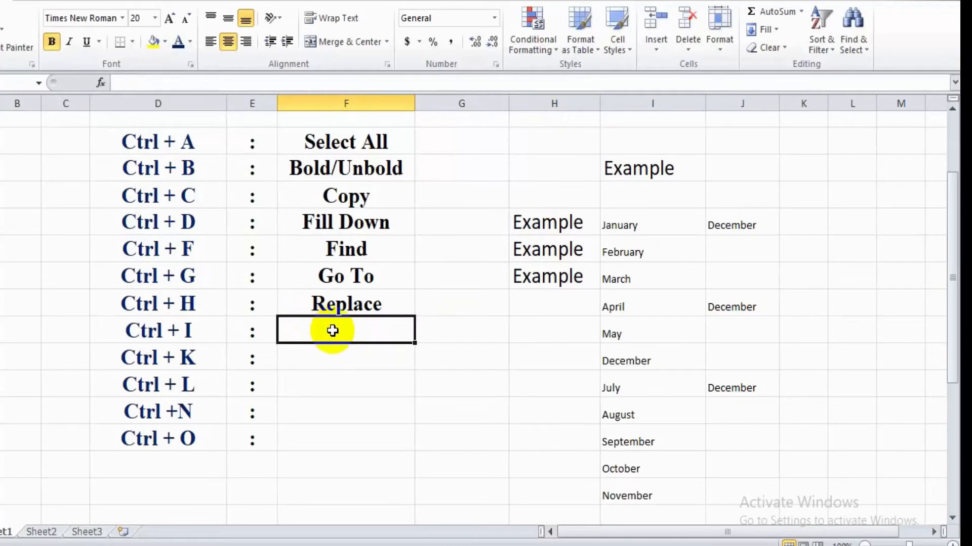
{"action": "type", "text": "Ita"}
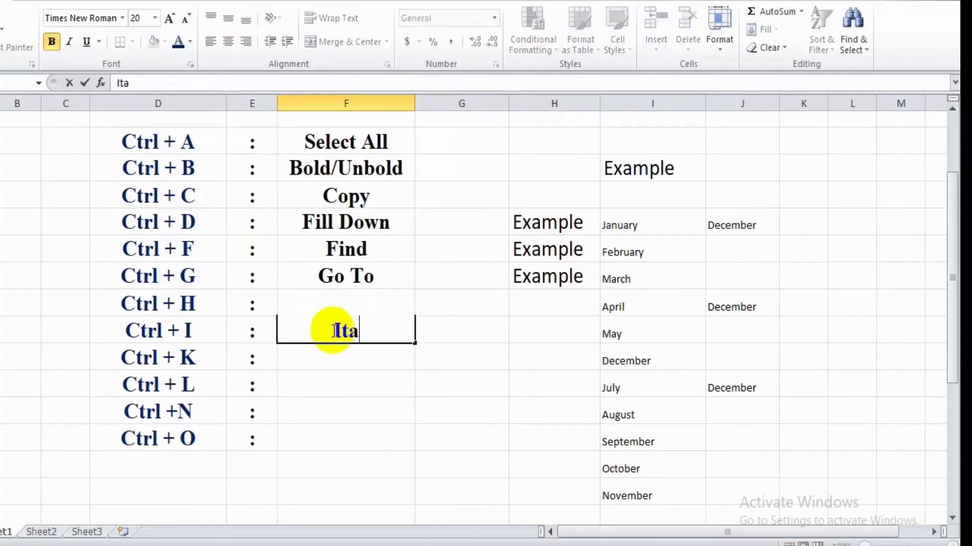
{"action": "type", "text": "lic"}
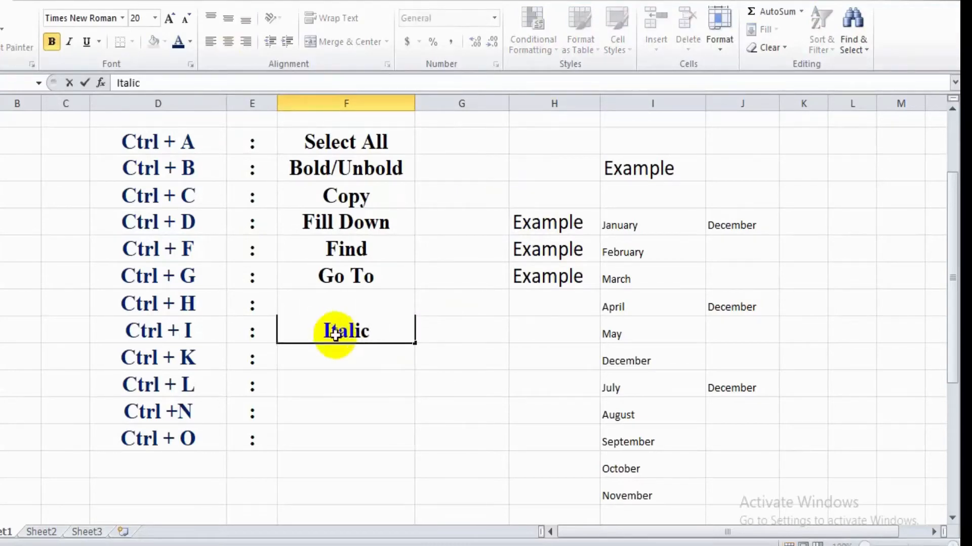
{"action": "left_click", "coordinate": [349, 355]}
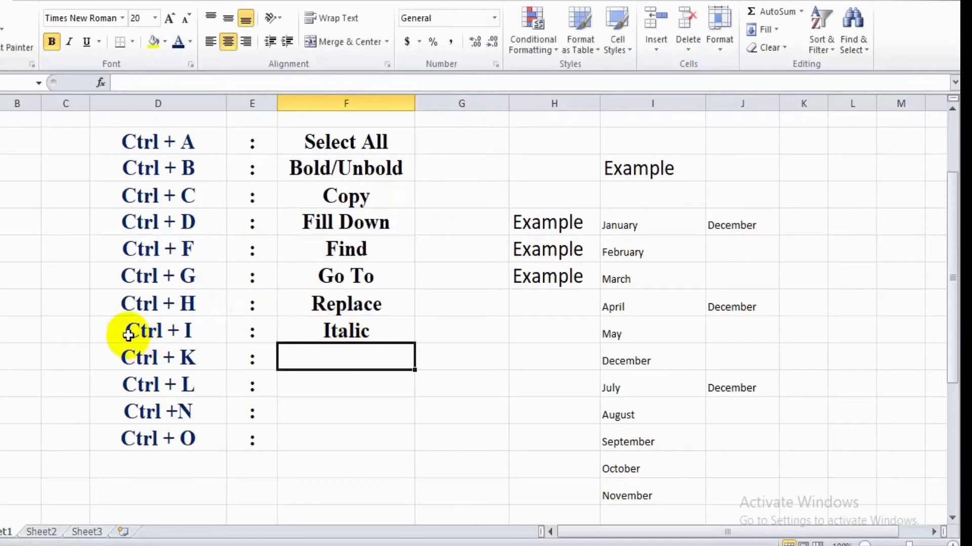
Apply italic formatting to the Ctrl + I row D13:F13, the "Example" cell H9 and the "December" cell J9.
{"action": "left_click_drag", "start_coordinate": [130, 329], "coordinate": [354, 321]}
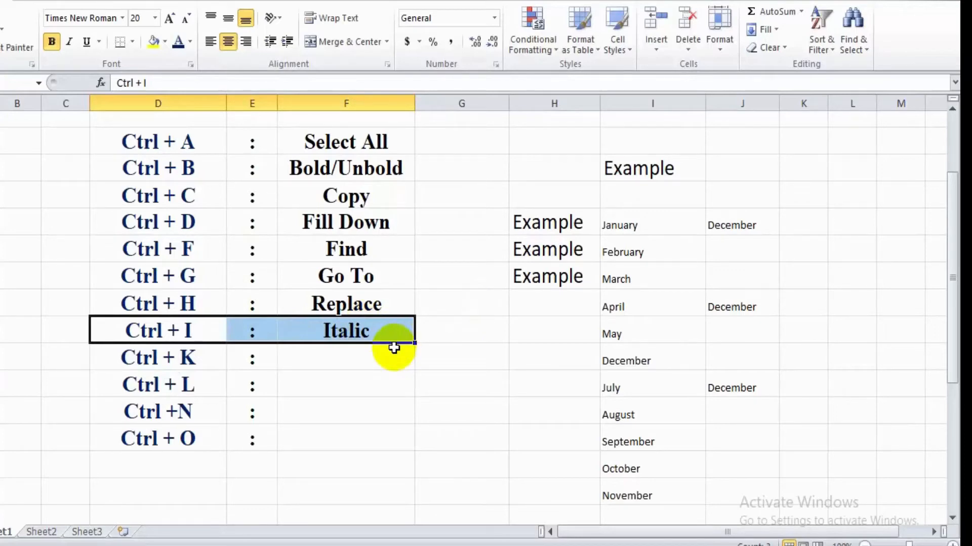
{"action": "key", "text": "ctrl+i"}
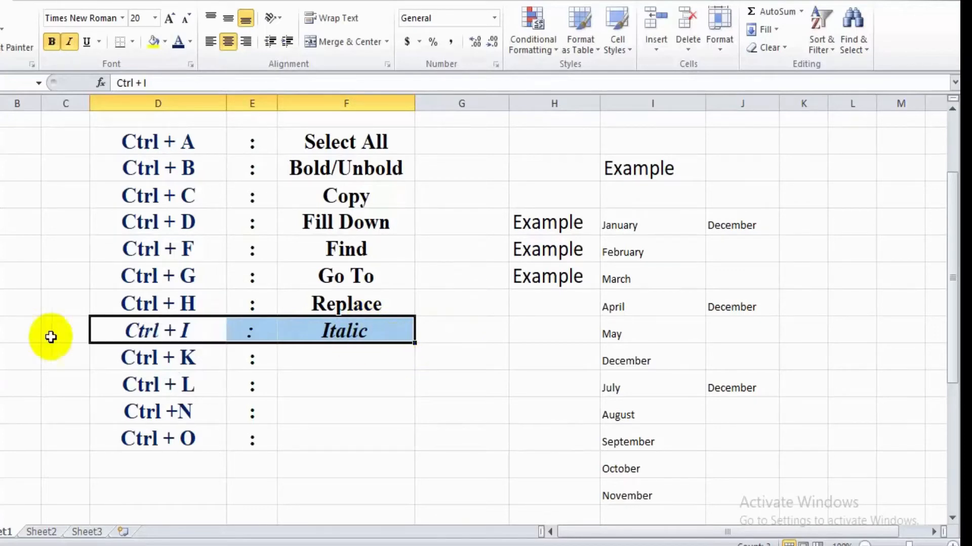
{"action": "left_click", "coordinate": [514, 223]}
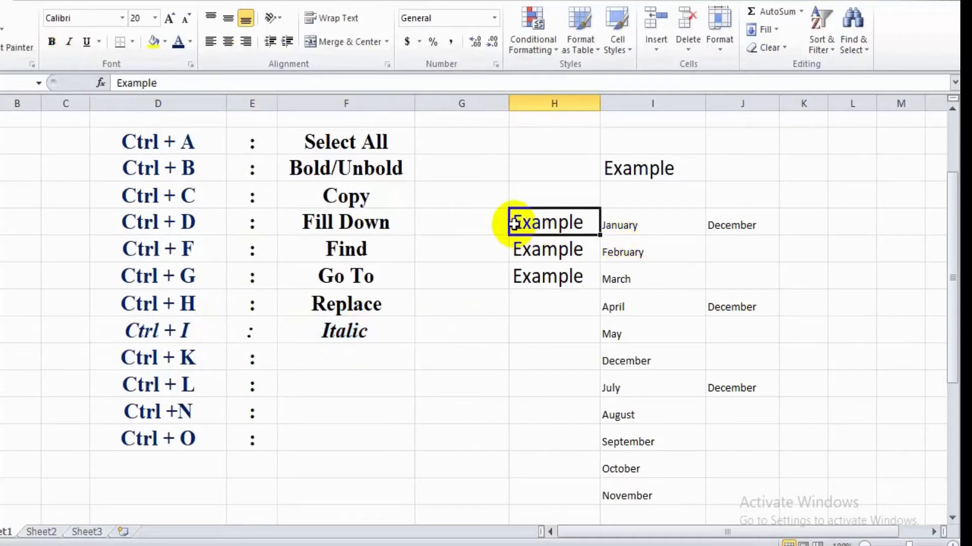
{"action": "key", "text": "ctrl+i"}
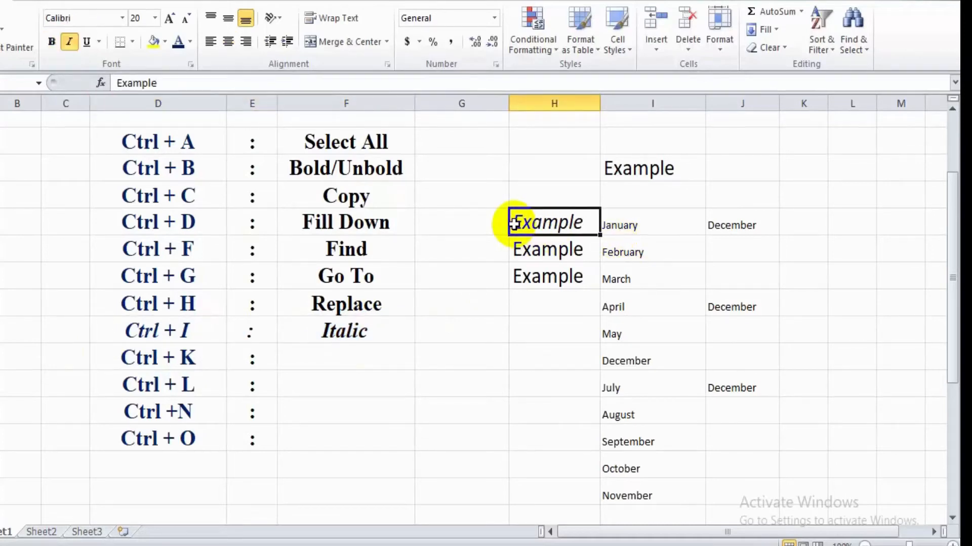
{"action": "left_click", "coordinate": [712, 227]}
{"action": "key", "text": "ctrl+i"}
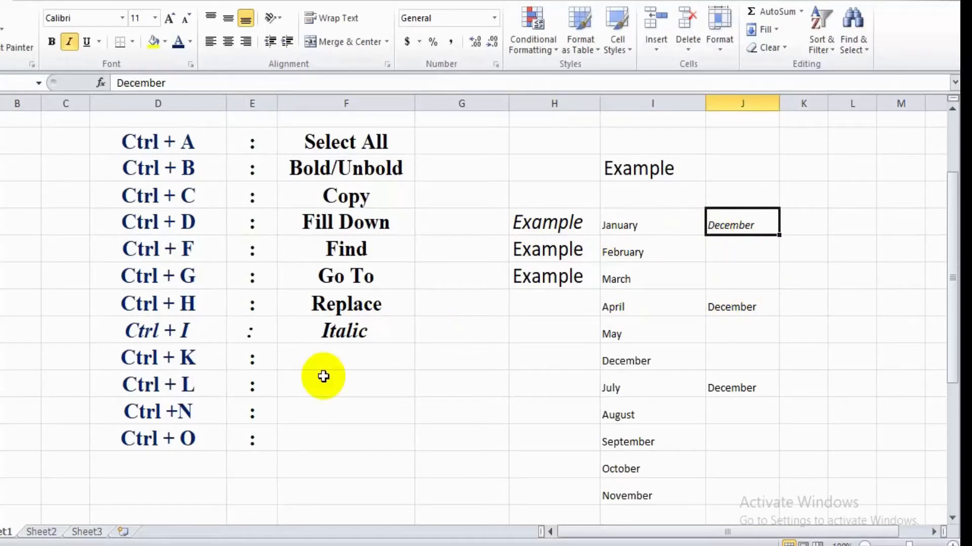
{"action": "left_click", "coordinate": [367, 539]}
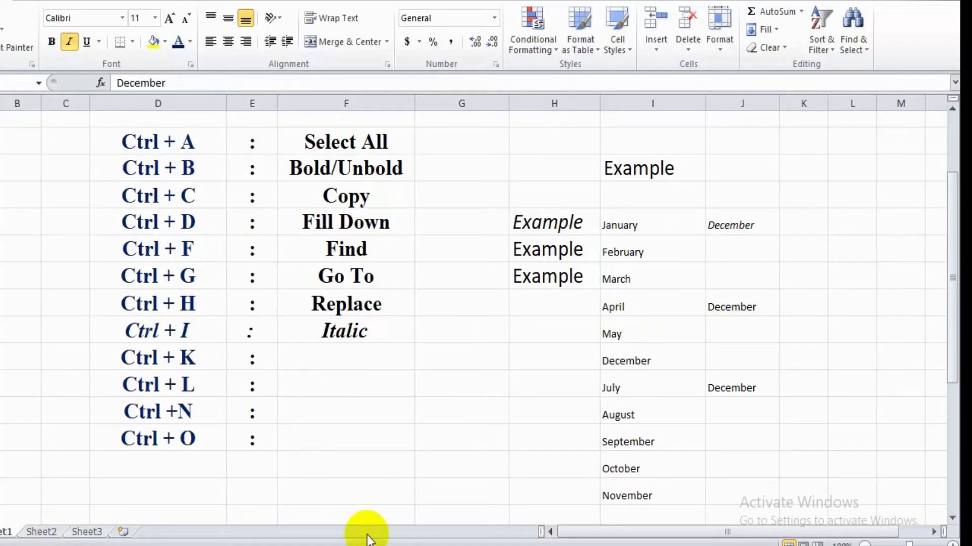
Enter the description "Hyperlink" for Ctrl + K in cell F14.
{"action": "left_click", "coordinate": [317, 360]}
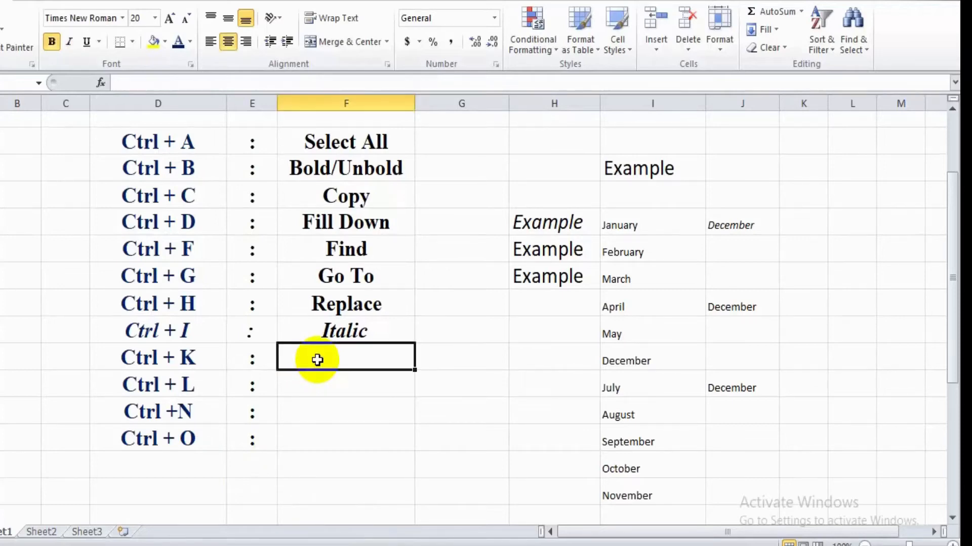
{"action": "type", "text": "Hype"}
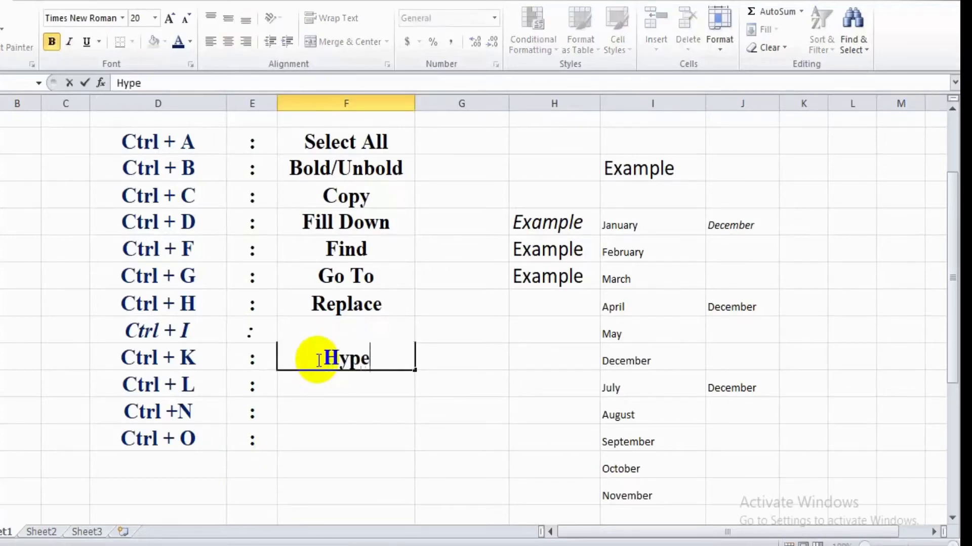
{"action": "type", "text": "rlin"}
{"action": "type", "text": "k"}
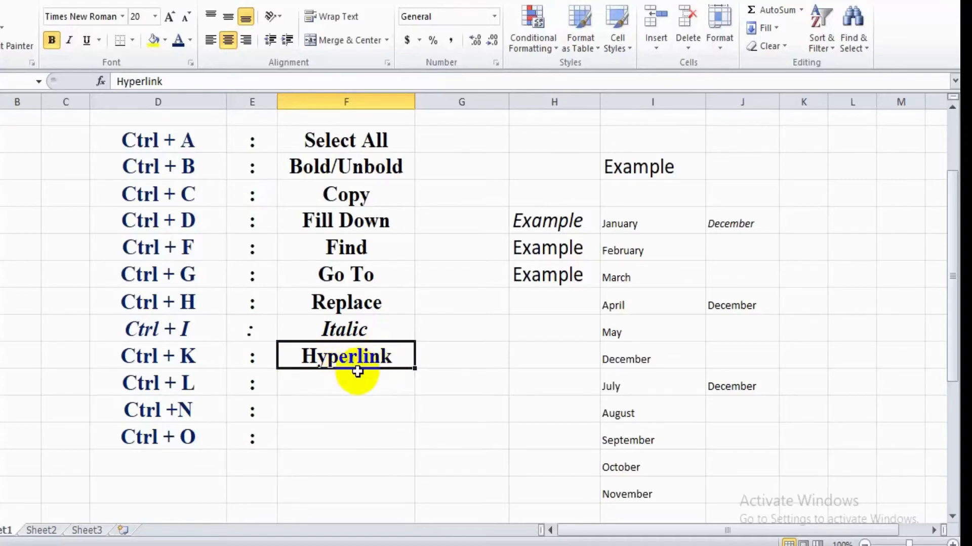
Insert a hyperlink in cell F14 that points to the existing file Example-2.xlsx on the Desktop.
{"action": "key", "text": "ctrl+k"}
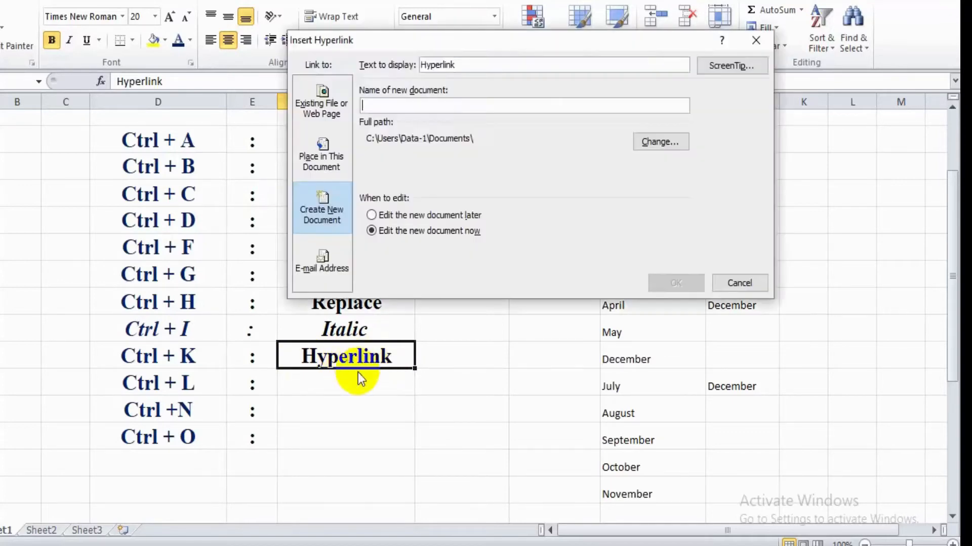
{"action": "left_click", "coordinate": [326, 116]}
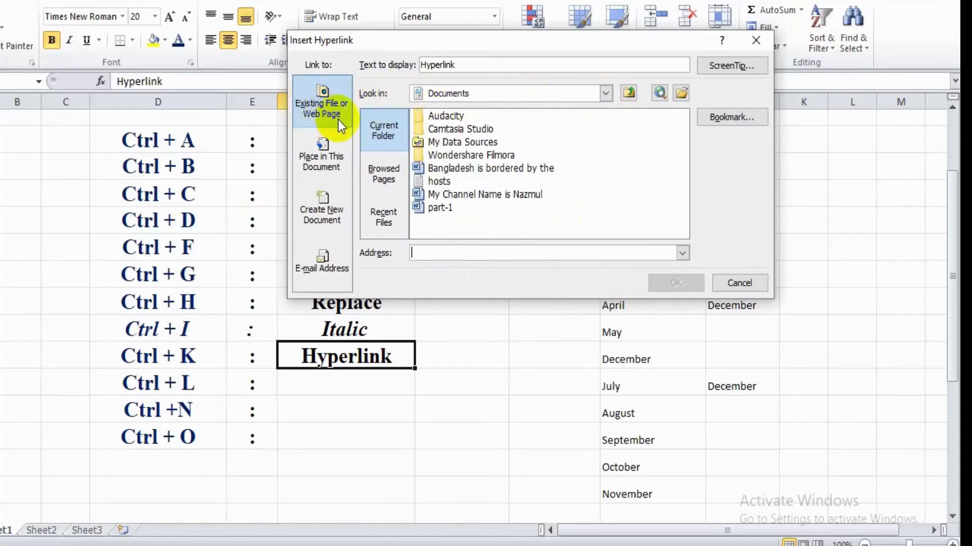
{"action": "left_click", "coordinate": [606, 92]}
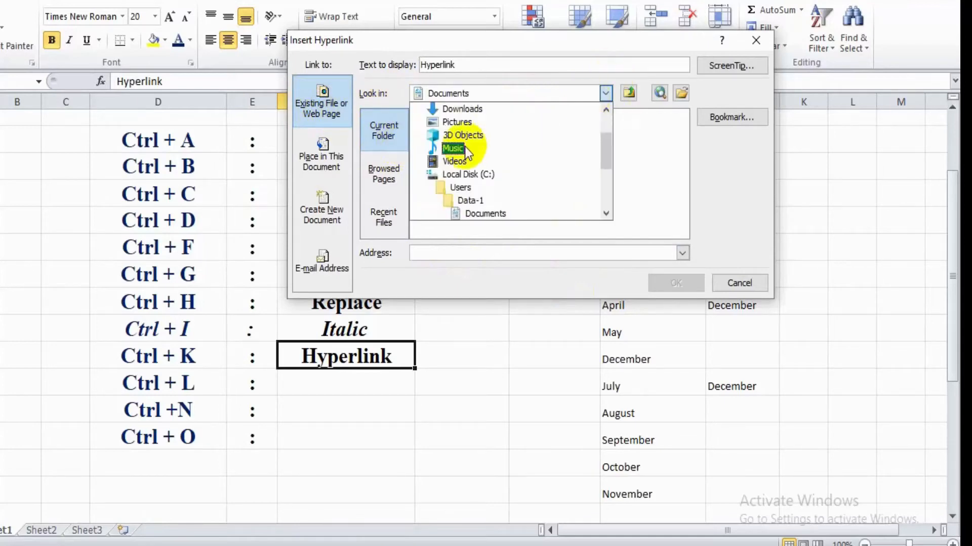
{"action": "scroll", "coordinate": [604, 159], "scroll_direction": "up", "scroll_amount": 3}
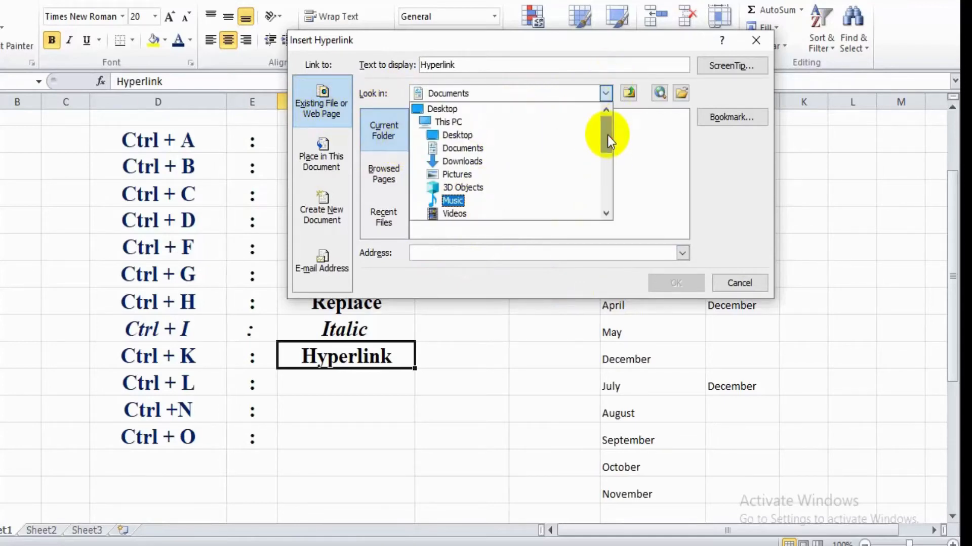
{"action": "left_click", "coordinate": [475, 142]}
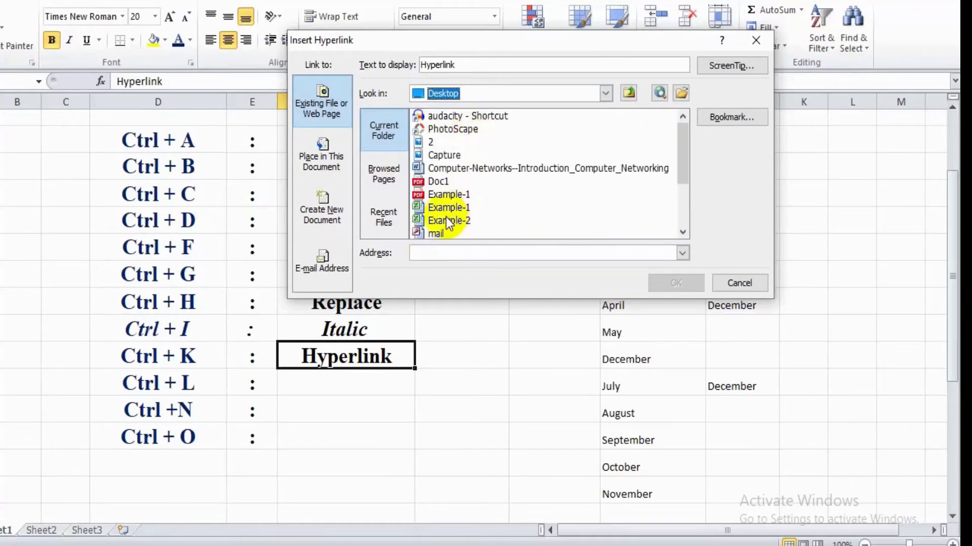
{"action": "left_click", "coordinate": [462, 226]}
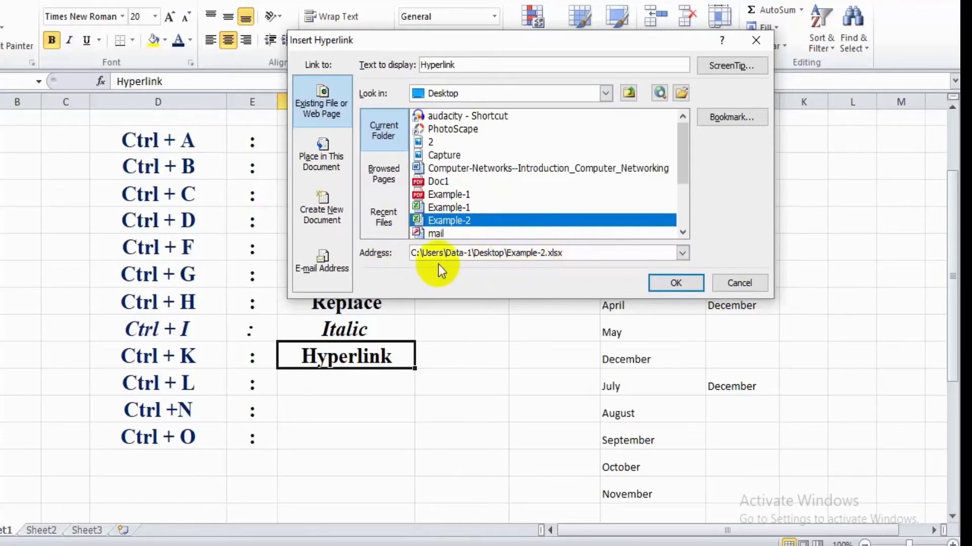
{"action": "left_click", "coordinate": [675, 283]}
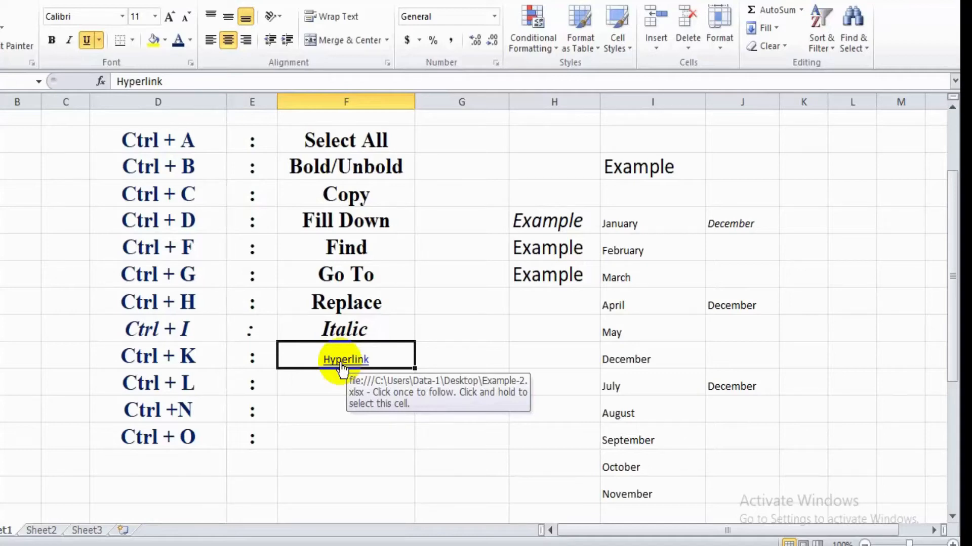
Follow the hyperlink in F14 to open the Example-2 workbook, accepting the security notice, and close that workbook.
{"action": "left_click", "coordinate": [343, 364]}
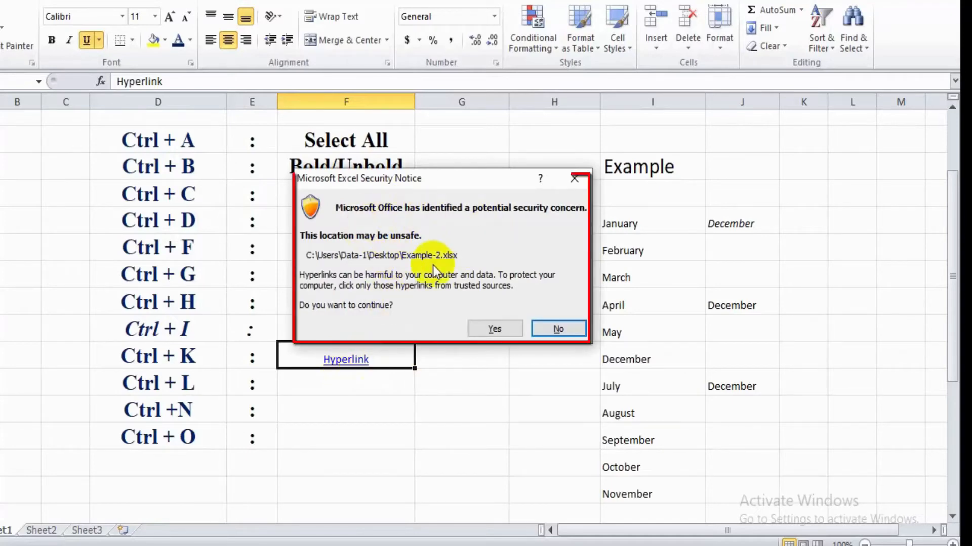
{"action": "left_click", "coordinate": [500, 330]}
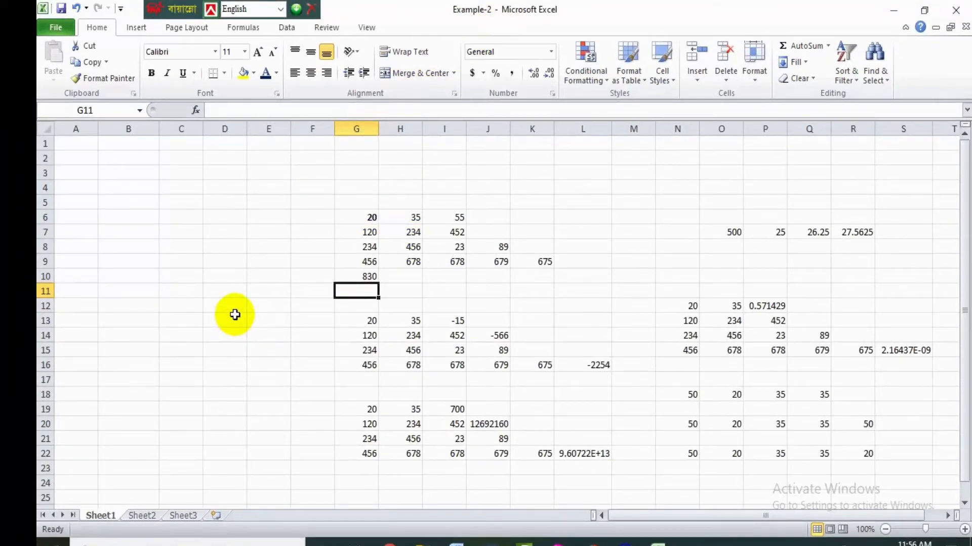
{"action": "left_click", "coordinate": [956, 10]}
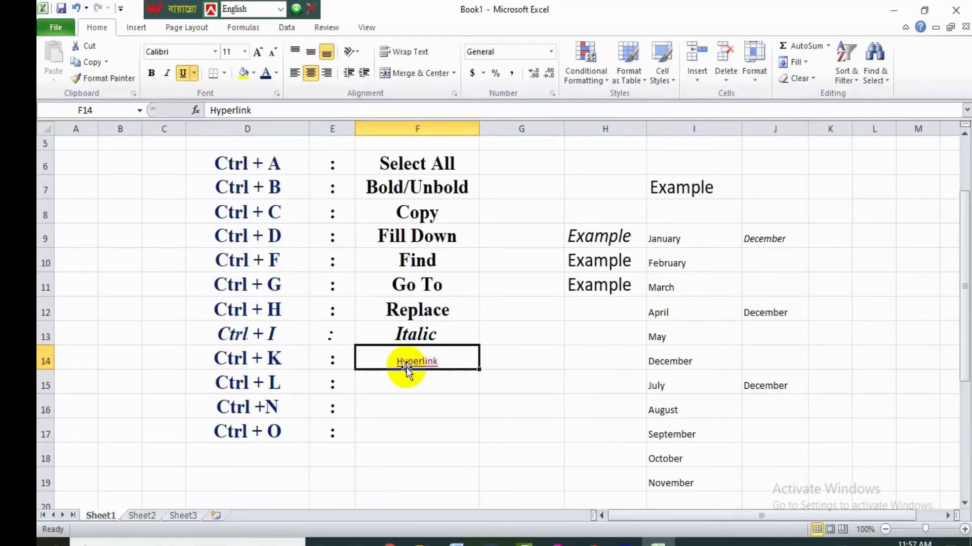
Remove the hyperlink from cell F14 while keeping its text.
{"action": "mouse_move", "coordinate": [402, 363]}
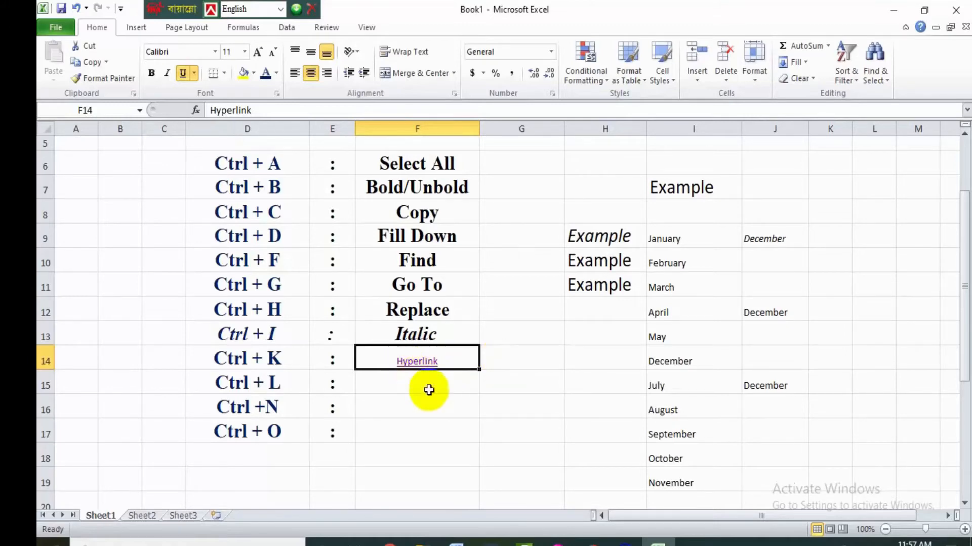
{"action": "key", "text": "ctrl+k"}
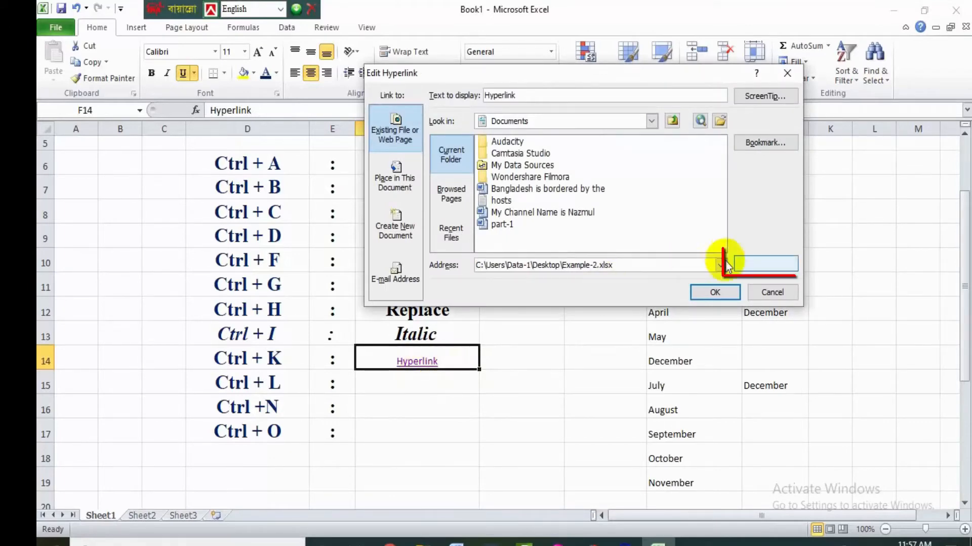
{"action": "left_click", "coordinate": [775, 265]}
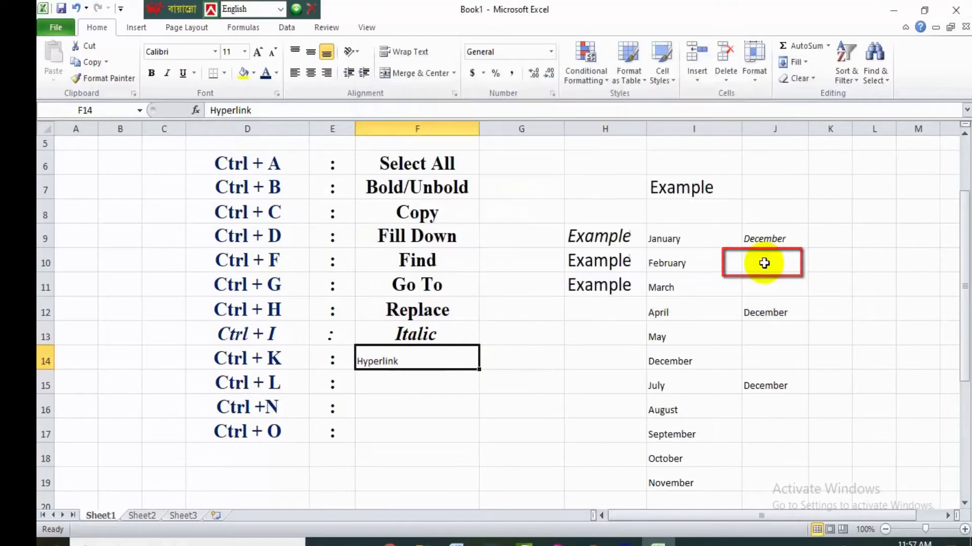
Check cell F14 by selecting it and opening its text for editing to test whether it still acts as a link.
{"action": "left_click", "coordinate": [496, 354]}
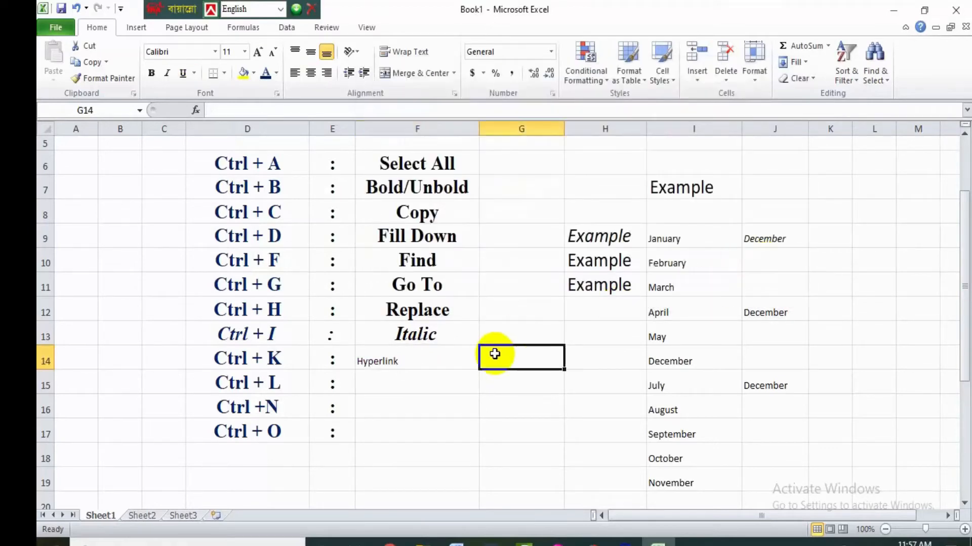
{"action": "left_click", "coordinate": [387, 358]}
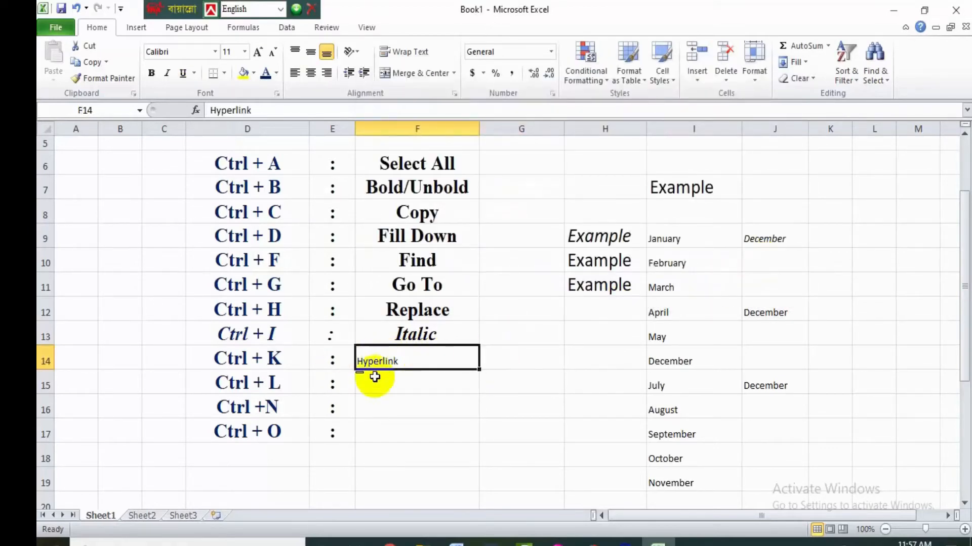
{"action": "double_click", "coordinate": [421, 359]}
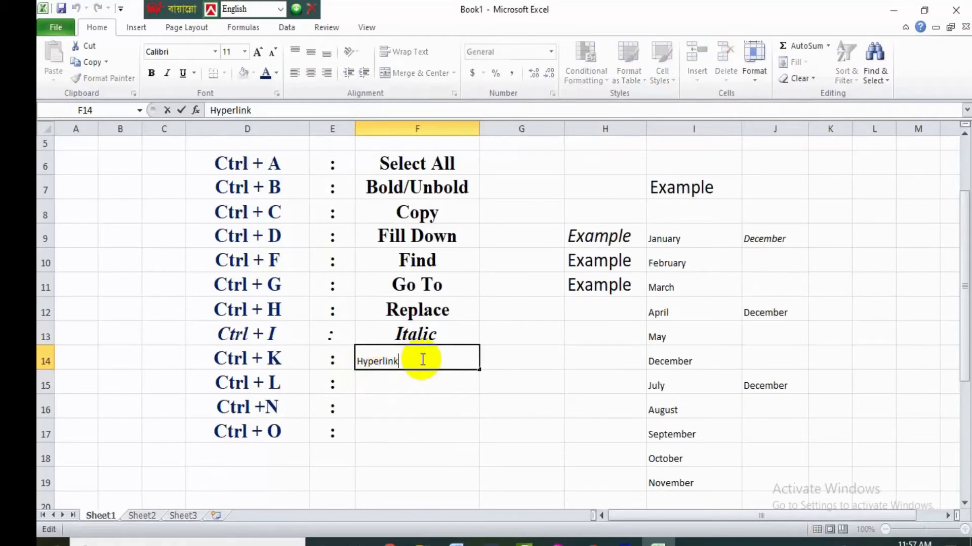
{"action": "double_click", "coordinate": [421, 359]}
{"action": "left_click", "coordinate": [407, 387]}
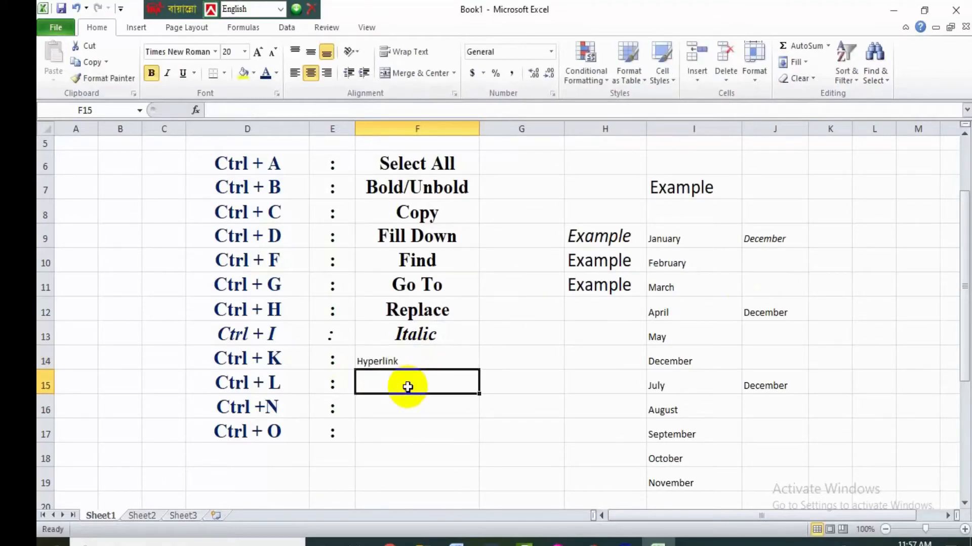
{"action": "double_click", "coordinate": [390, 358]}
Enter the description "Create Table" for Ctrl + L in cell F15.
{"action": "left_click", "coordinate": [396, 388]}
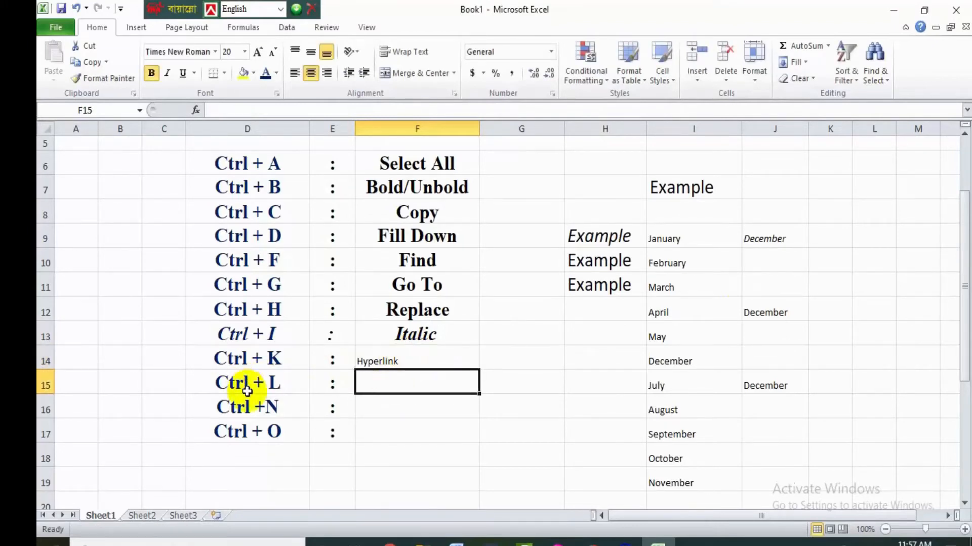
{"action": "type", "text": "C"}
{"action": "type", "text": "re"}
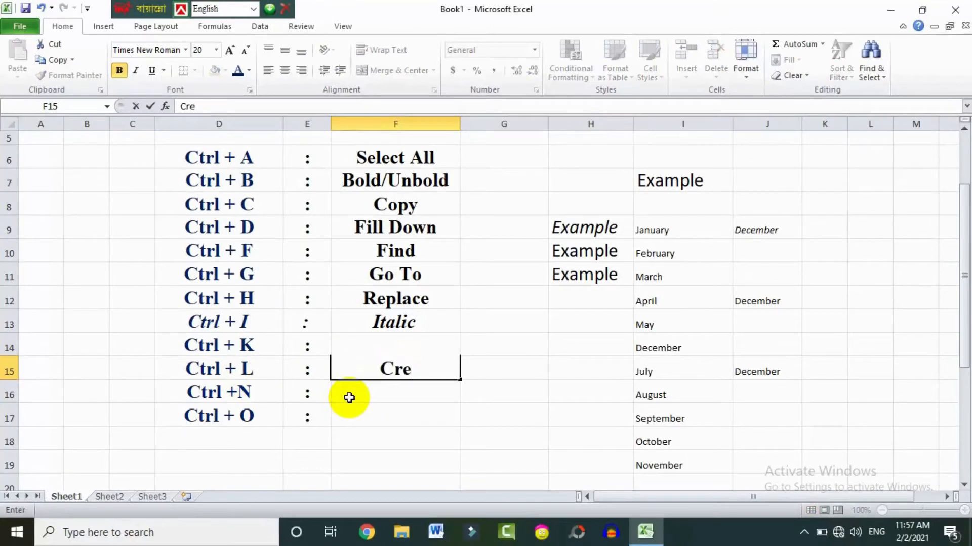
{"action": "type", "text": "at"}
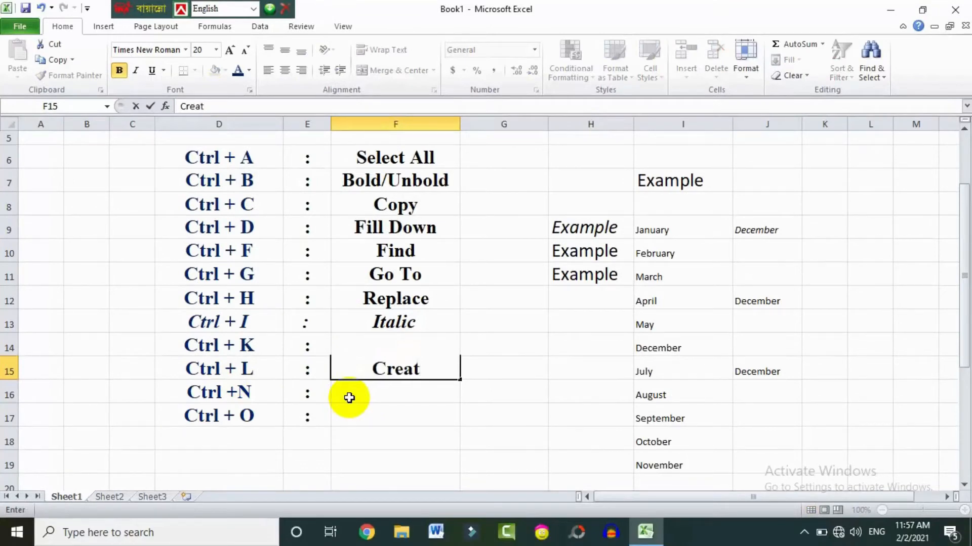
{"action": "type", "text": "e Ta"}
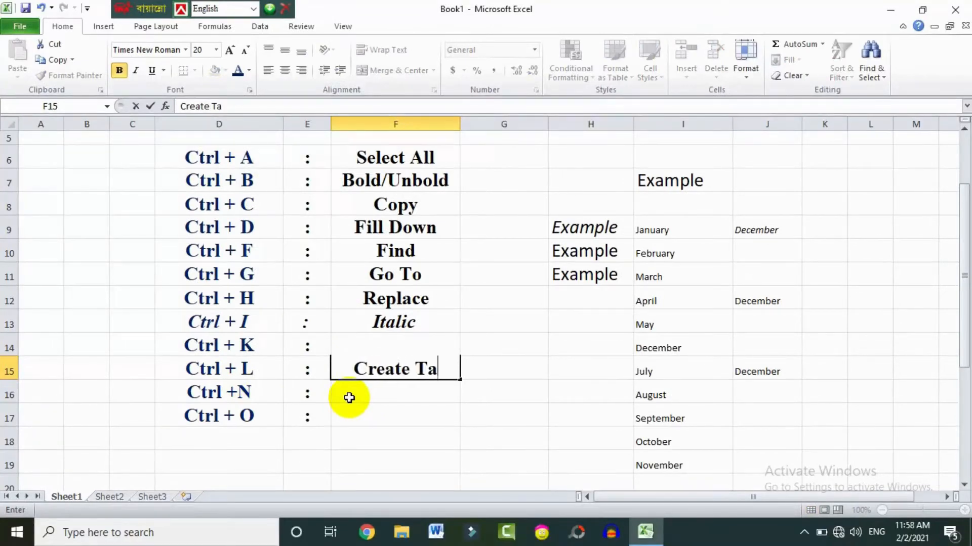
{"action": "type", "text": "ble"}
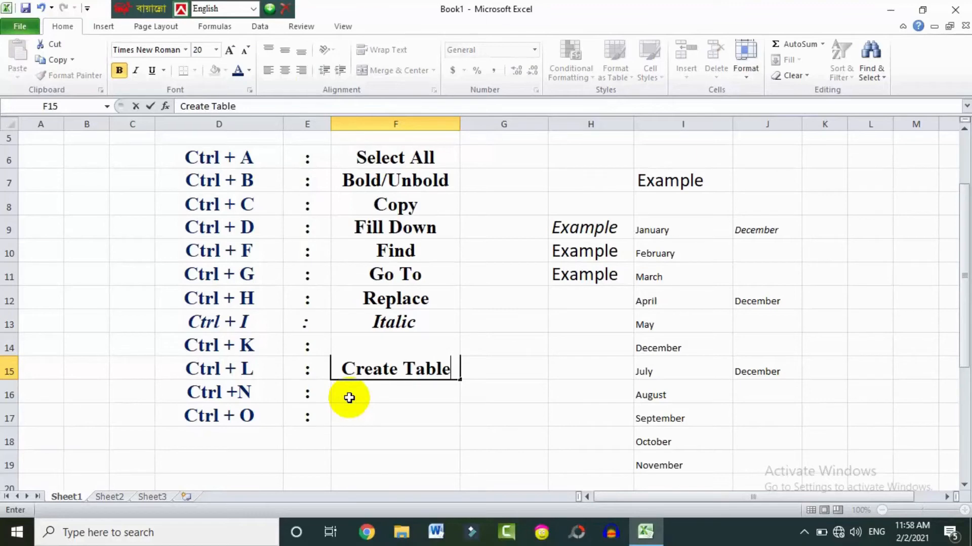
{"action": "key", "text": "Return"}
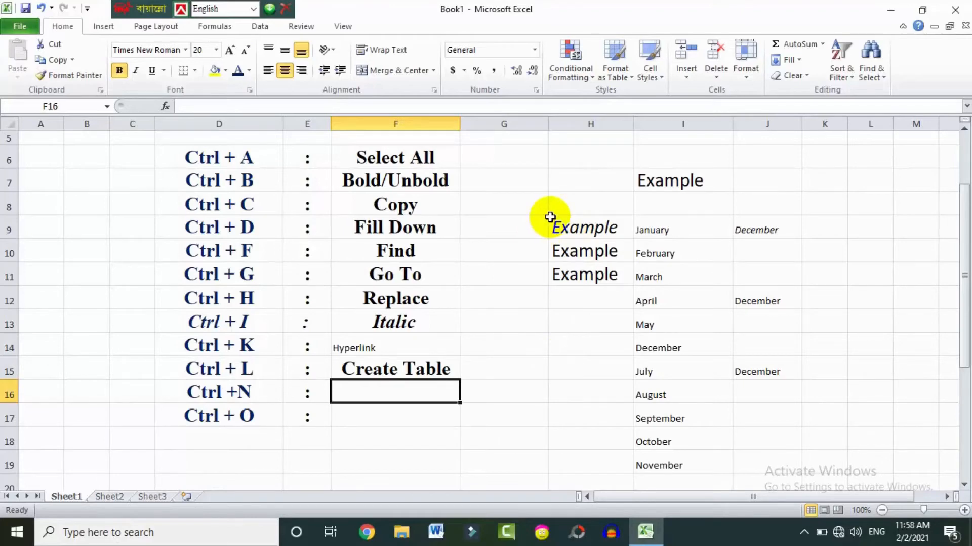
{"action": "left_click_drag", "start_coordinate": [550, 217], "coordinate": [756, 284]}
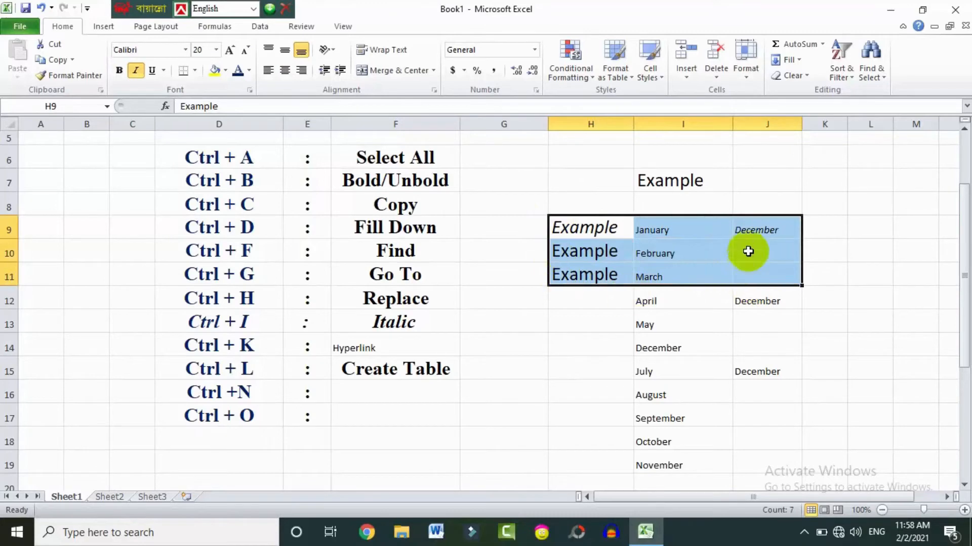
{"action": "left_click", "coordinate": [582, 325]}
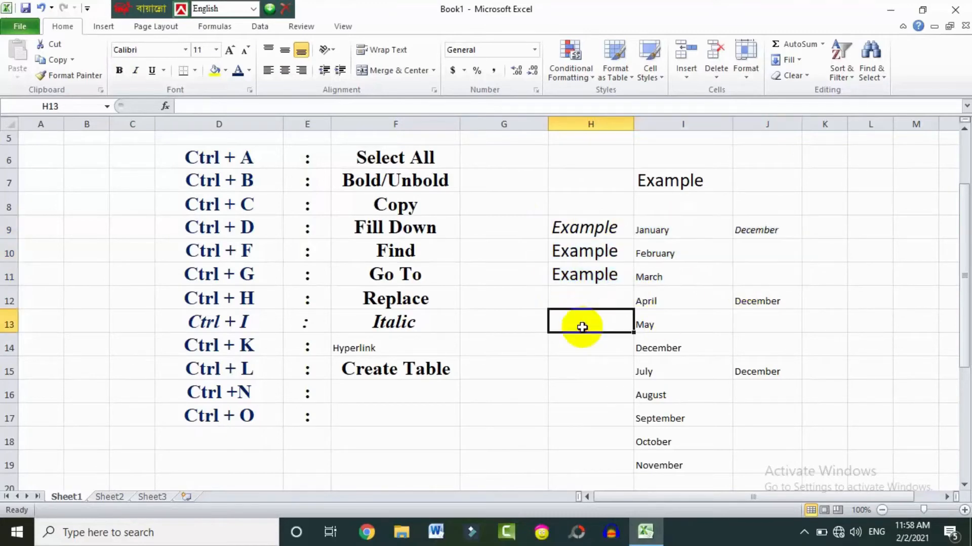
{"action": "left_click_drag", "start_coordinate": [580, 247], "coordinate": [692, 264]}
{"action": "left_click", "coordinate": [693, 264]}
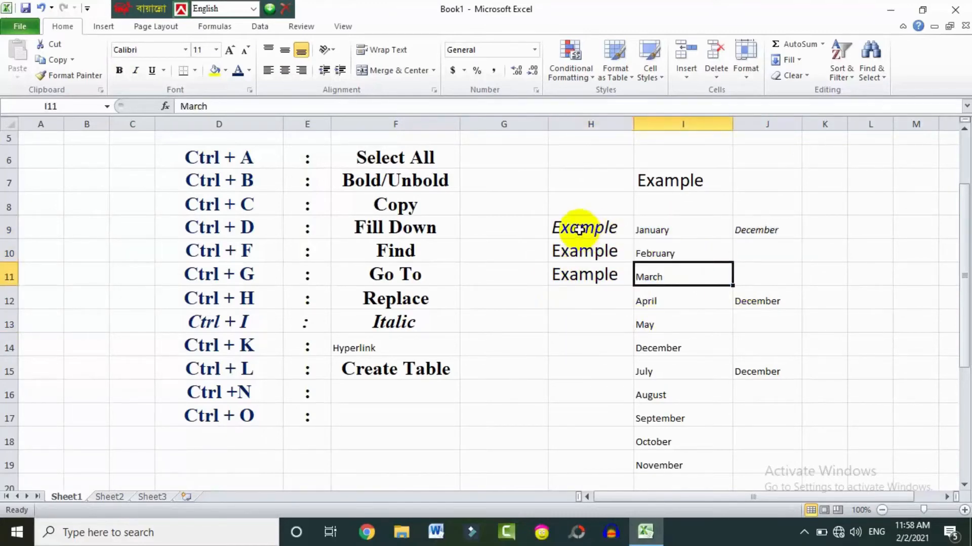
Create a table with headers from the range H9:J11.
{"action": "left_click_drag", "start_coordinate": [578, 228], "coordinate": [745, 269]}
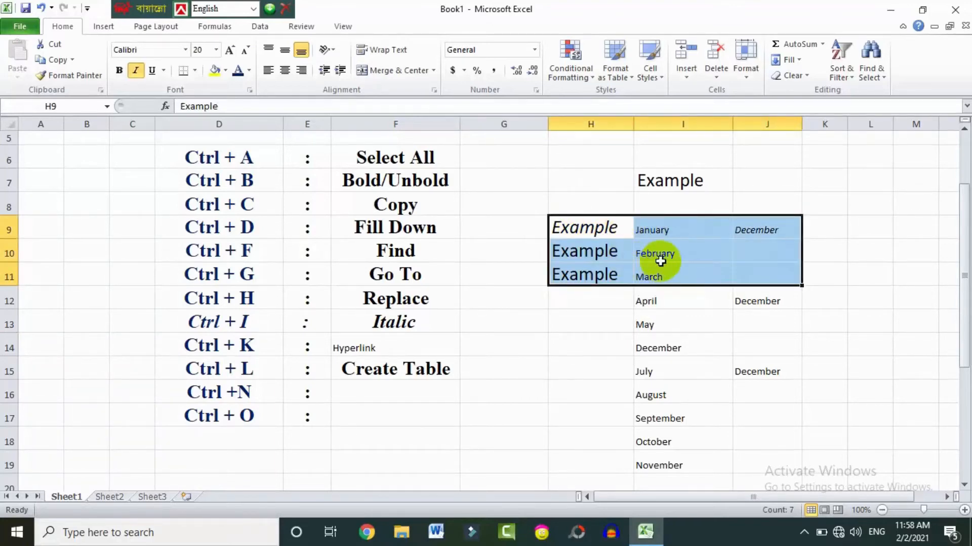
{"action": "key", "text": "ctrl+l"}
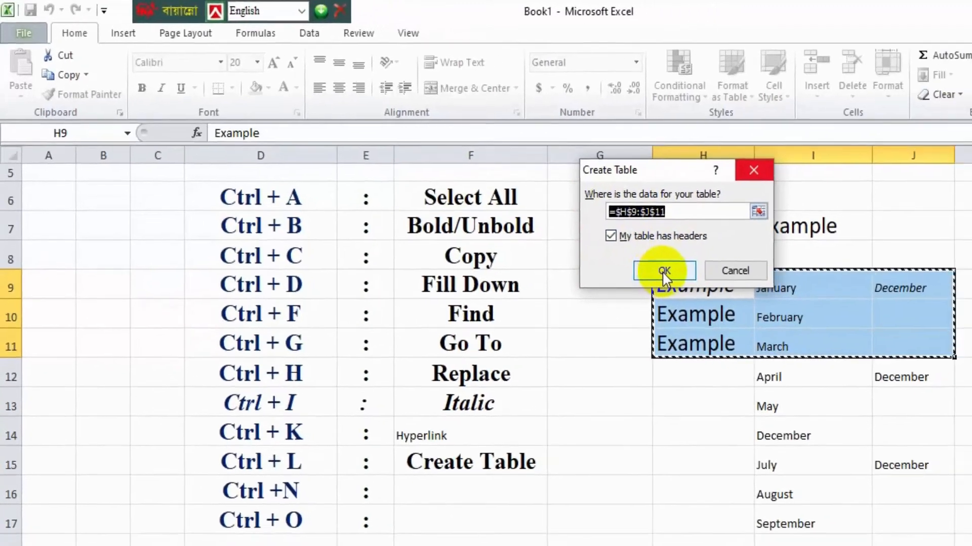
{"action": "left_click", "coordinate": [662, 272]}
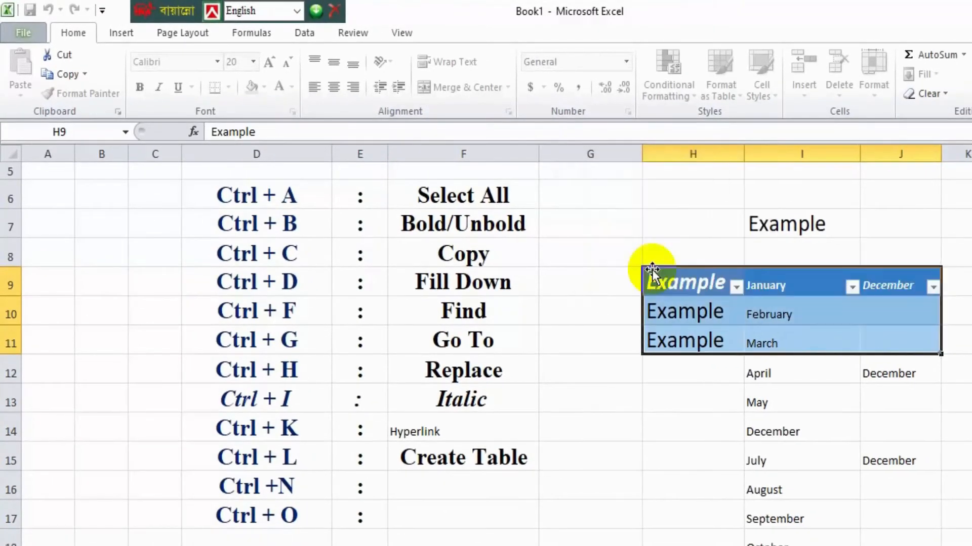
Inspect the new table by selecting its header cells and the cells of its first data row.
{"action": "left_click", "coordinate": [716, 286]}
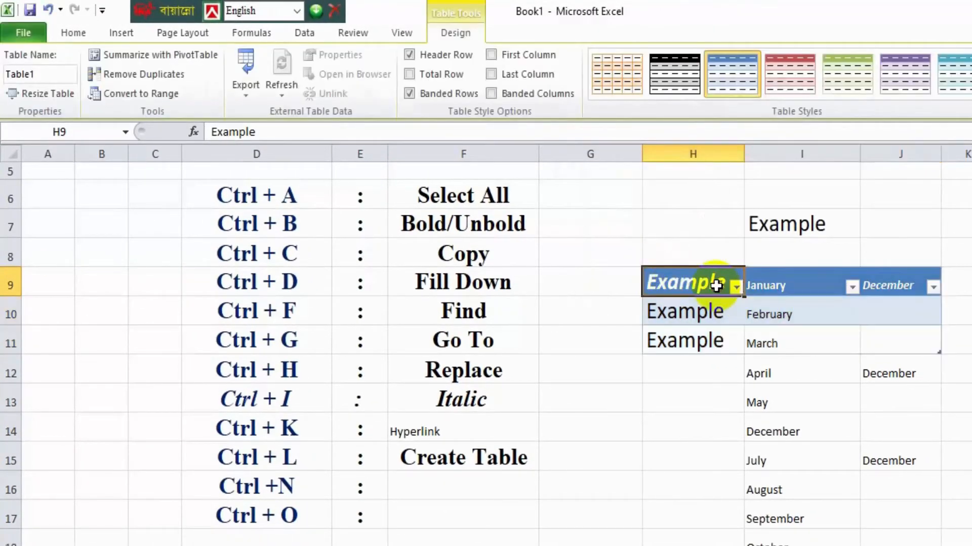
{"action": "left_click", "coordinate": [788, 289]}
{"action": "left_click", "coordinate": [889, 289]}
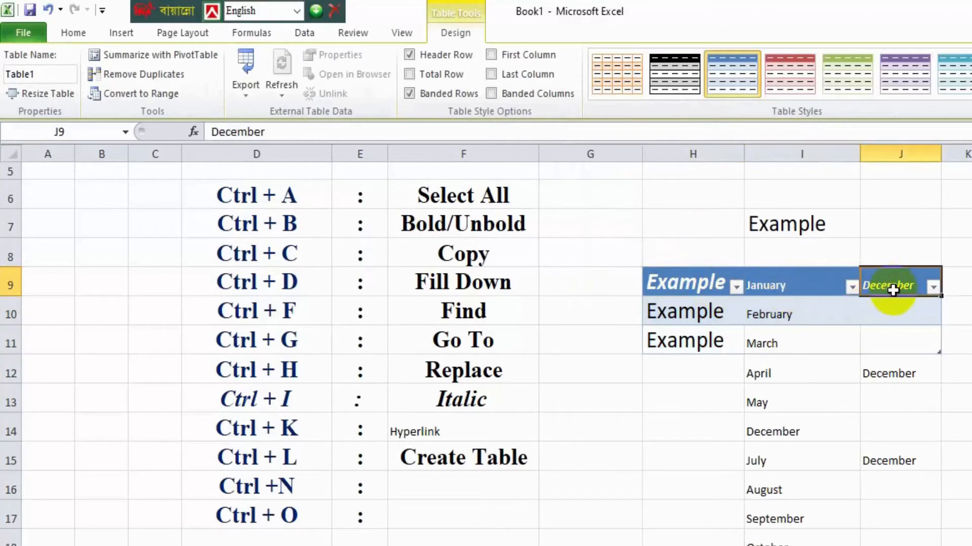
{"action": "left_click", "coordinate": [807, 312]}
{"action": "left_click", "coordinate": [685, 312]}
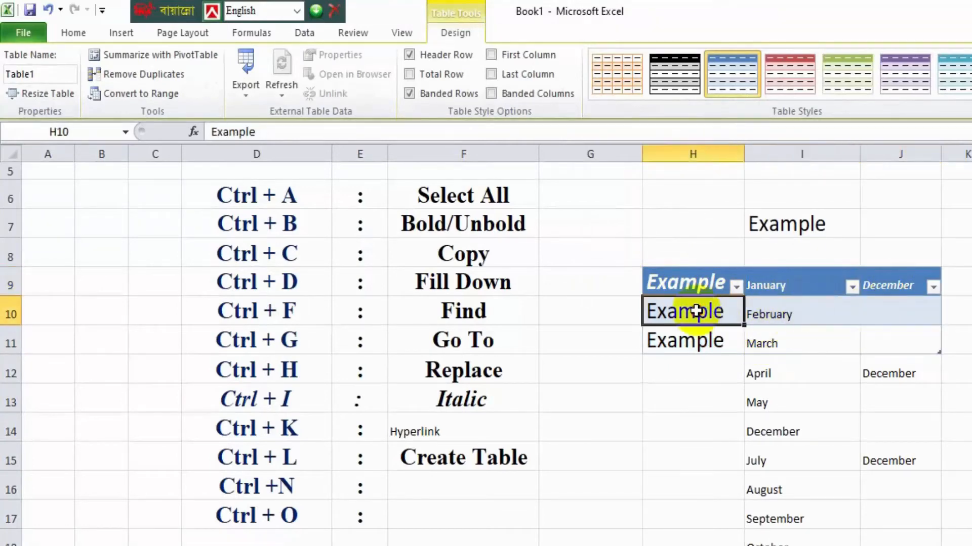
{"action": "left_click", "coordinate": [807, 311]}
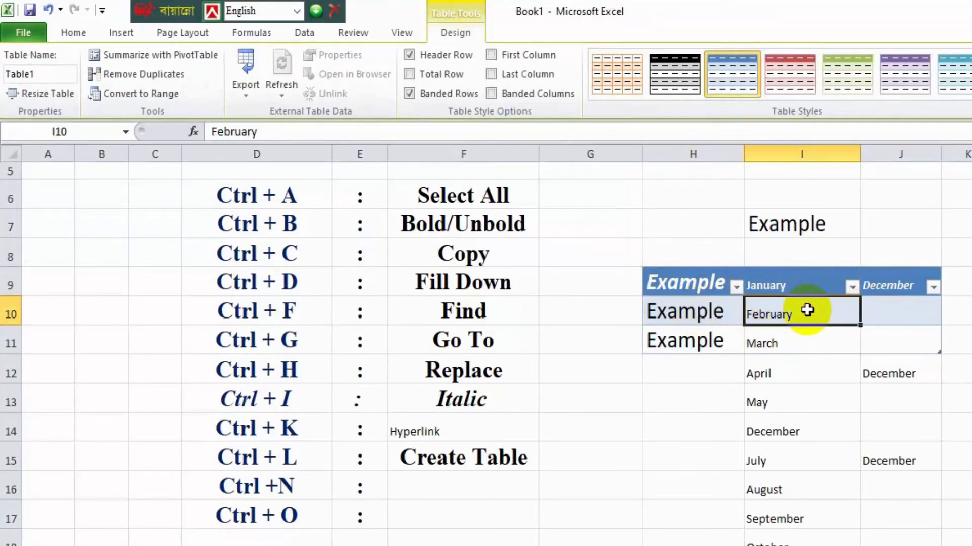
{"action": "left_click", "coordinate": [706, 288]}
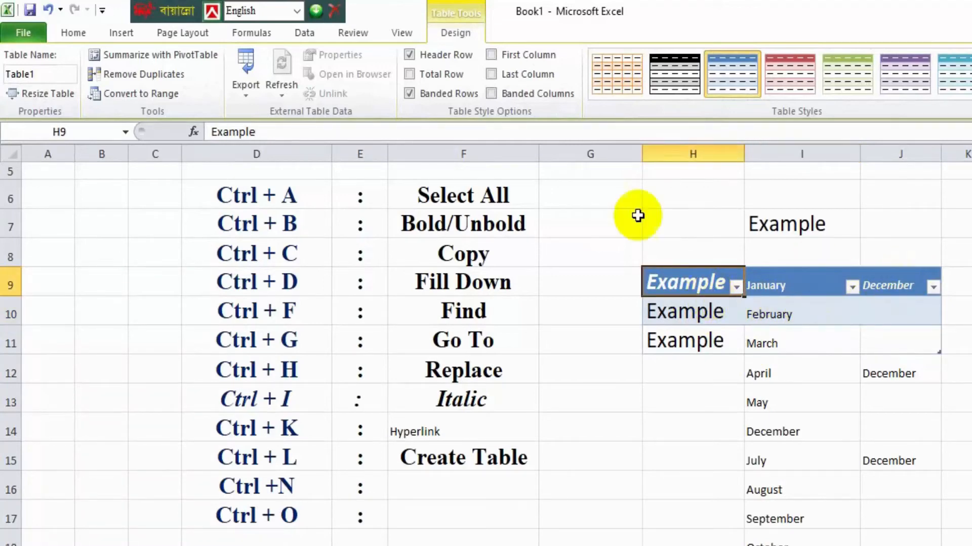
Turn on the table's Total Row, First Column, Last Column and Banded Columns style options.
{"action": "left_click", "coordinate": [768, 314]}
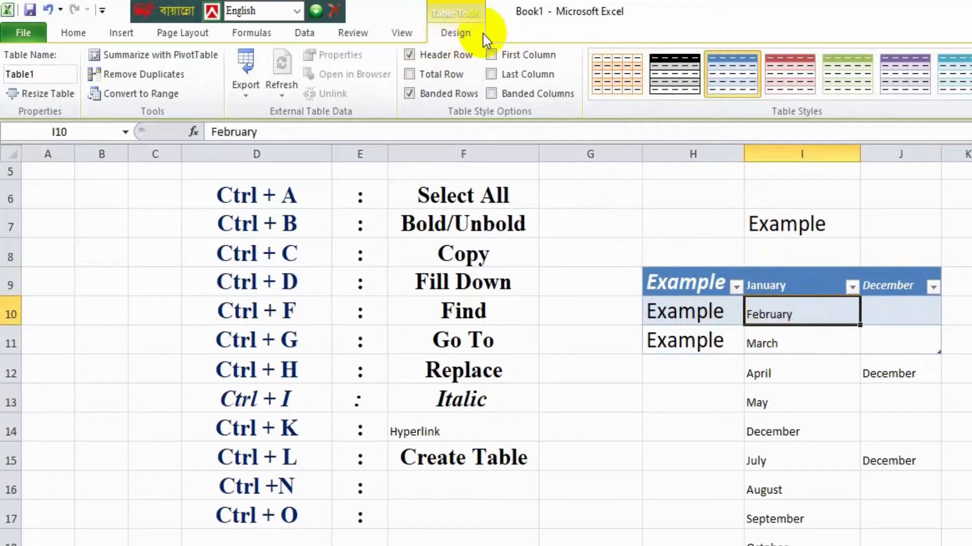
{"action": "left_click", "coordinate": [409, 75]}
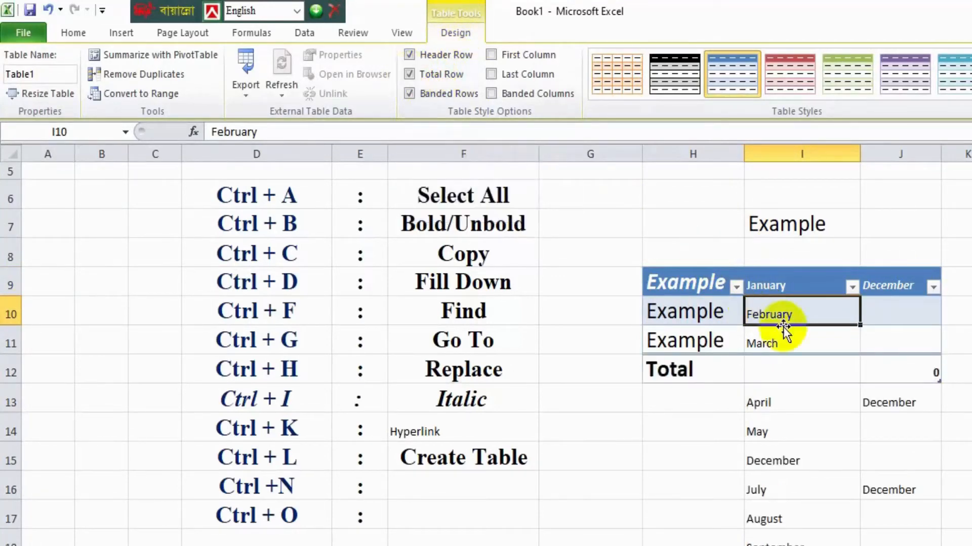
{"action": "left_click", "coordinate": [925, 372]}
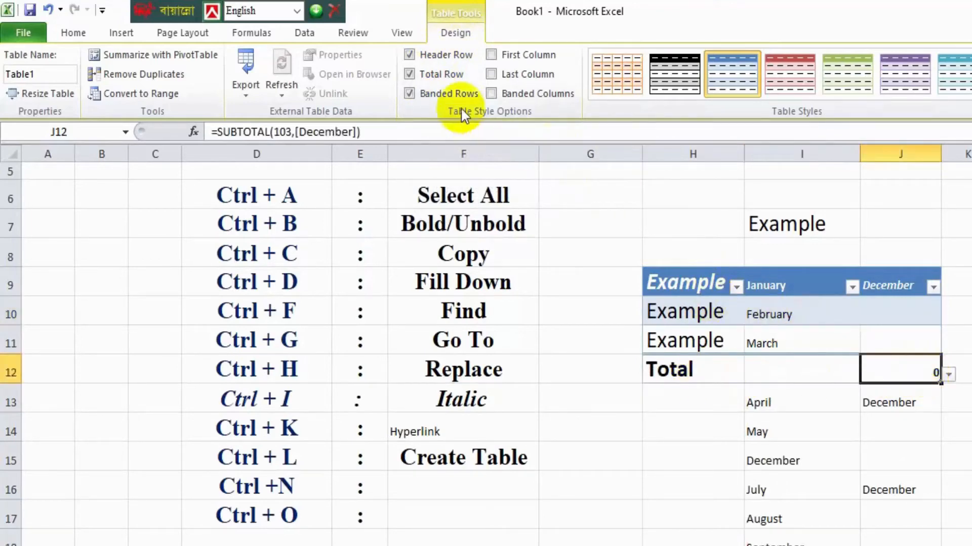
{"action": "left_click", "coordinate": [492, 56]}
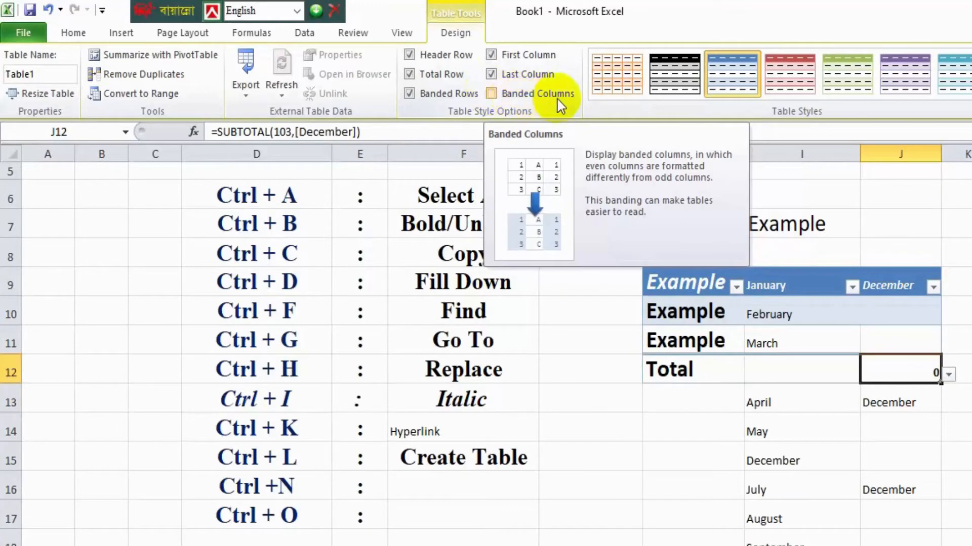
{"action": "left_click", "coordinate": [493, 94]}
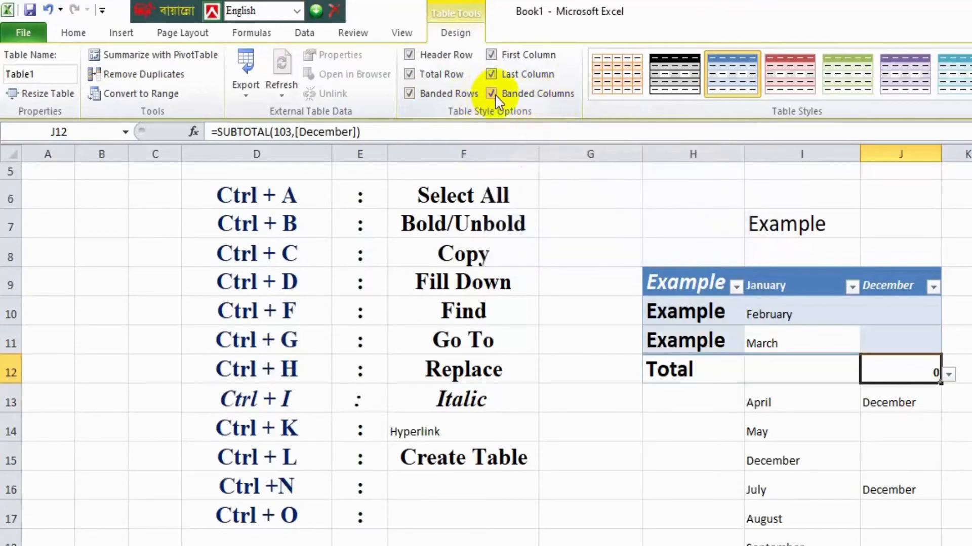
Examine the restyled table's data and total row cells, and view the filter choices of the Example column.
{"action": "left_click", "coordinate": [831, 340]}
{"action": "left_click", "coordinate": [808, 310]}
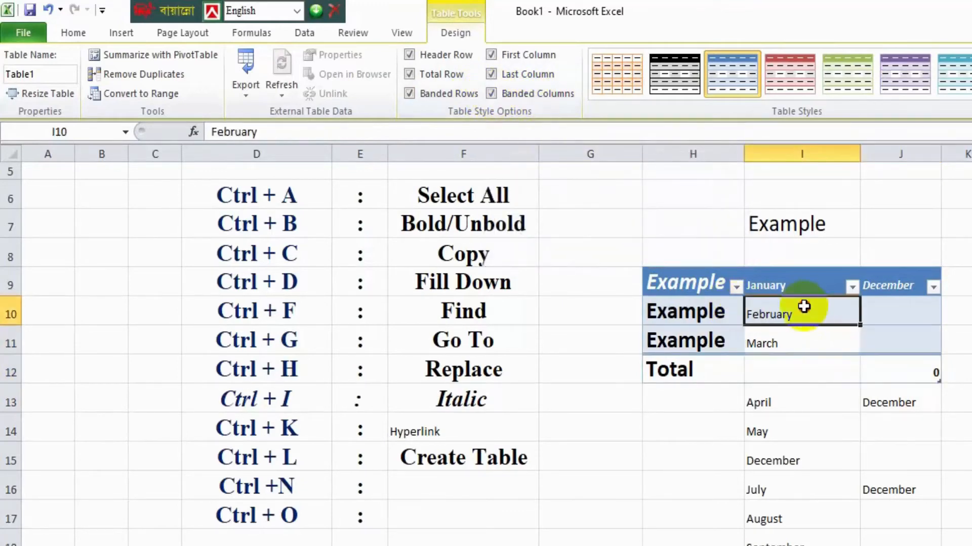
{"action": "left_click", "coordinate": [718, 310]}
{"action": "left_click", "coordinate": [706, 375]}
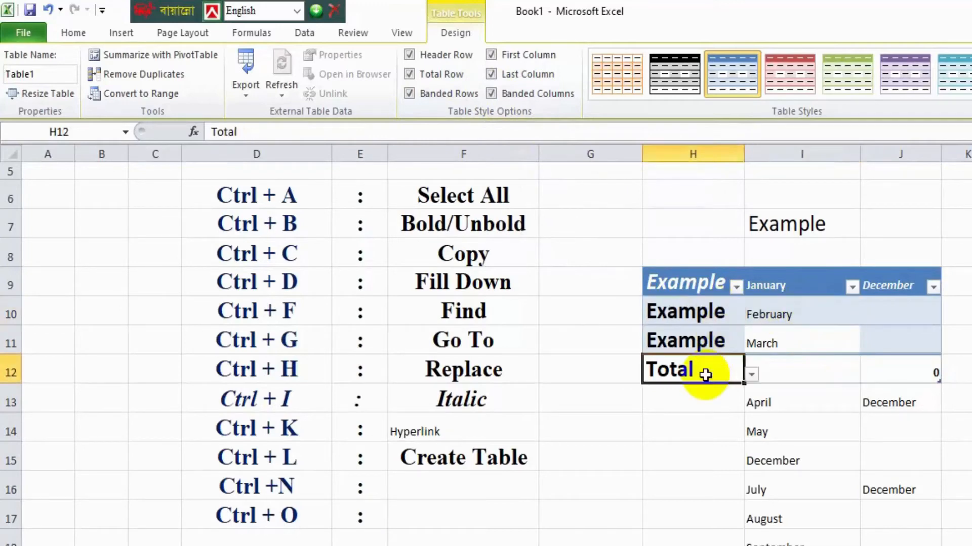
{"action": "left_click", "coordinate": [857, 374]}
{"action": "left_click", "coordinate": [890, 375]}
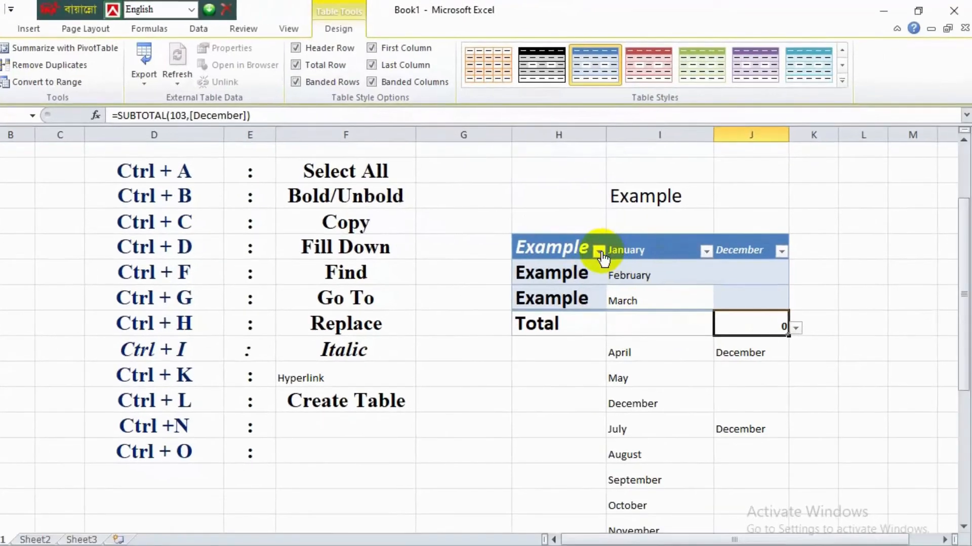
{"action": "left_click", "coordinate": [626, 259]}
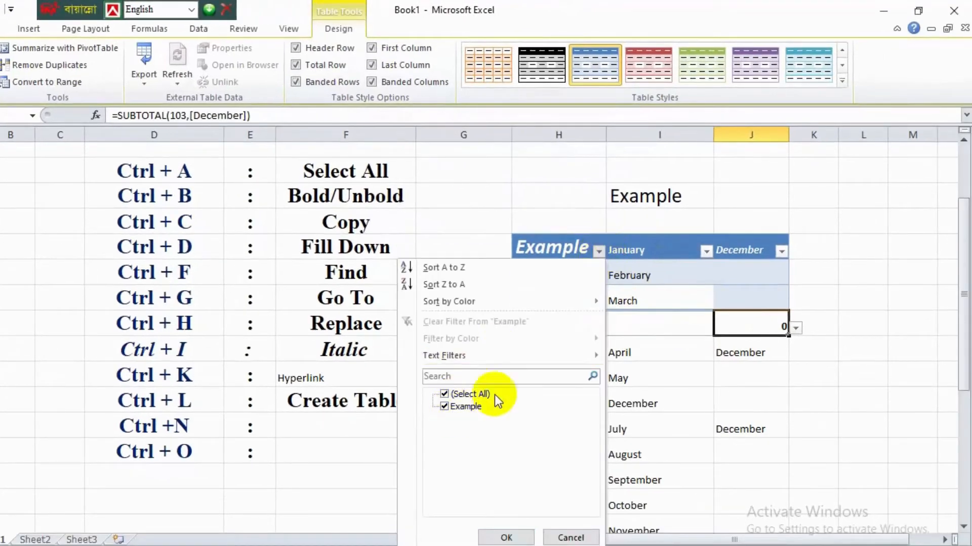
{"action": "left_click", "coordinate": [498, 536]}
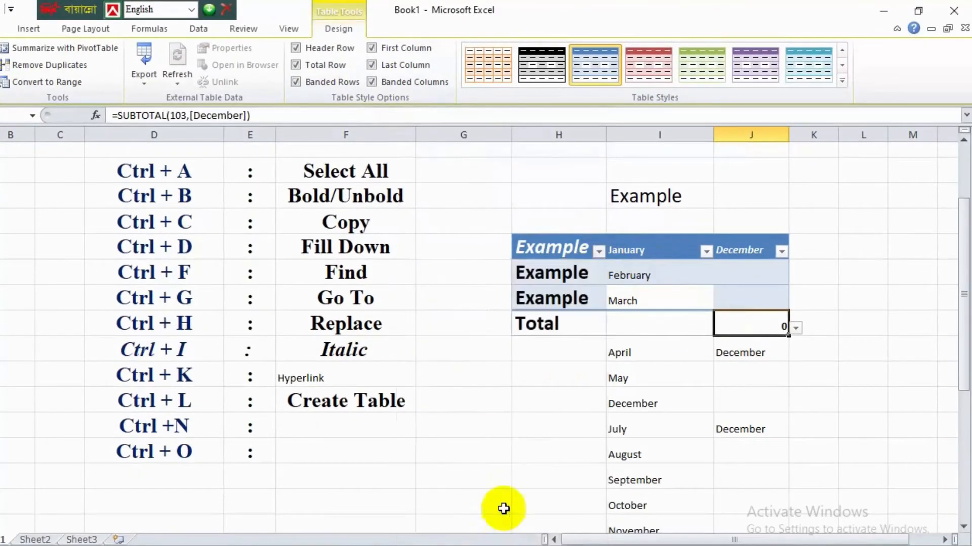
Filter the table's January column to hide March.
{"action": "left_click", "coordinate": [706, 252]}
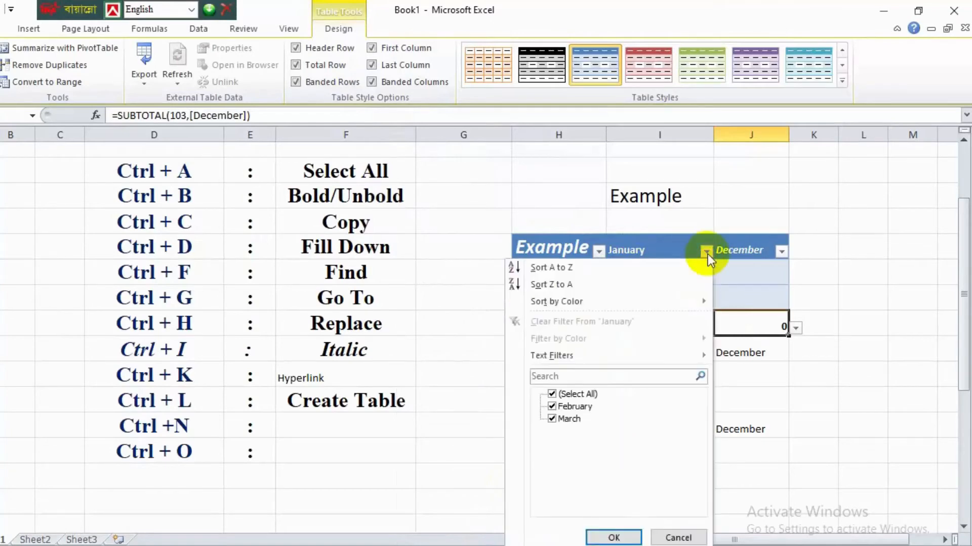
{"action": "left_click", "coordinate": [552, 418]}
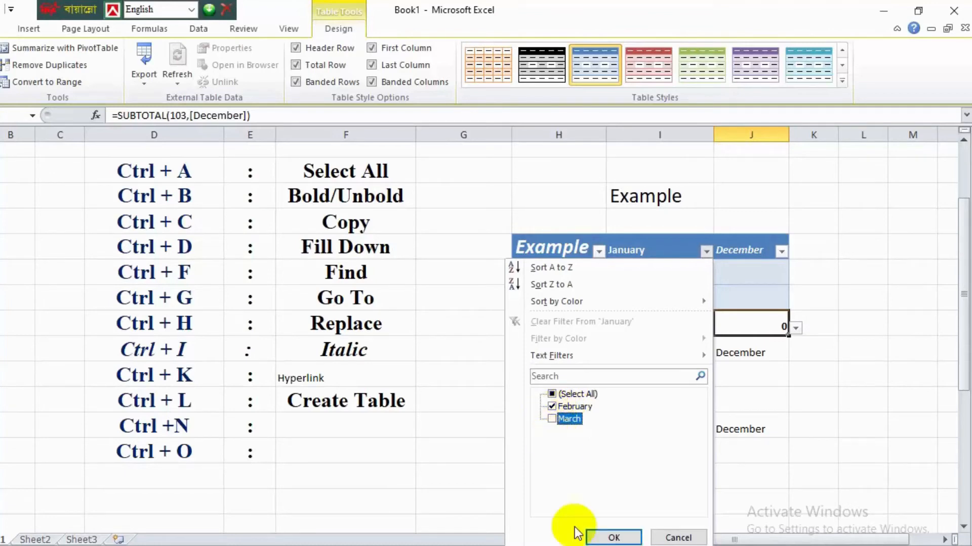
{"action": "left_click", "coordinate": [603, 542]}
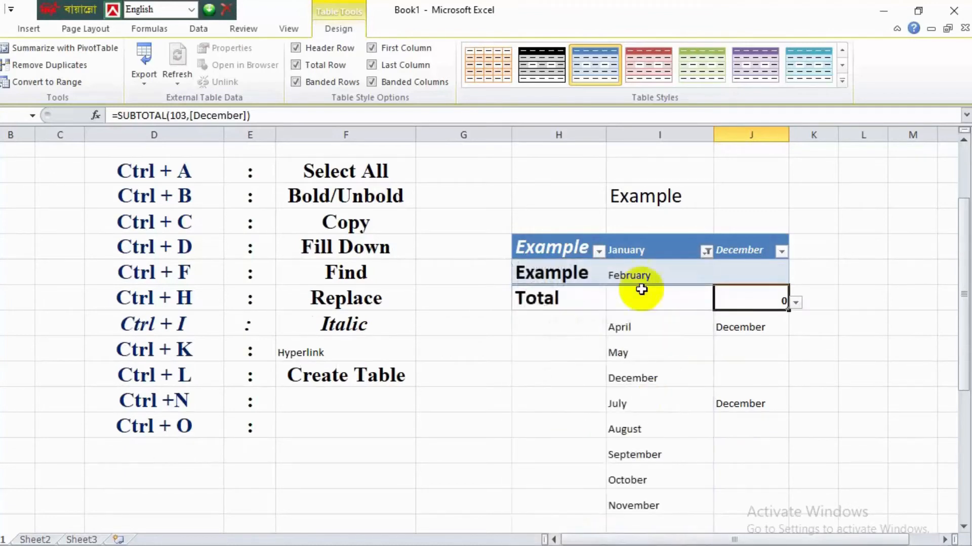
Include March in the January column's filter again, and view the December column's filter choices without changing them.
{"action": "left_click", "coordinate": [706, 251]}
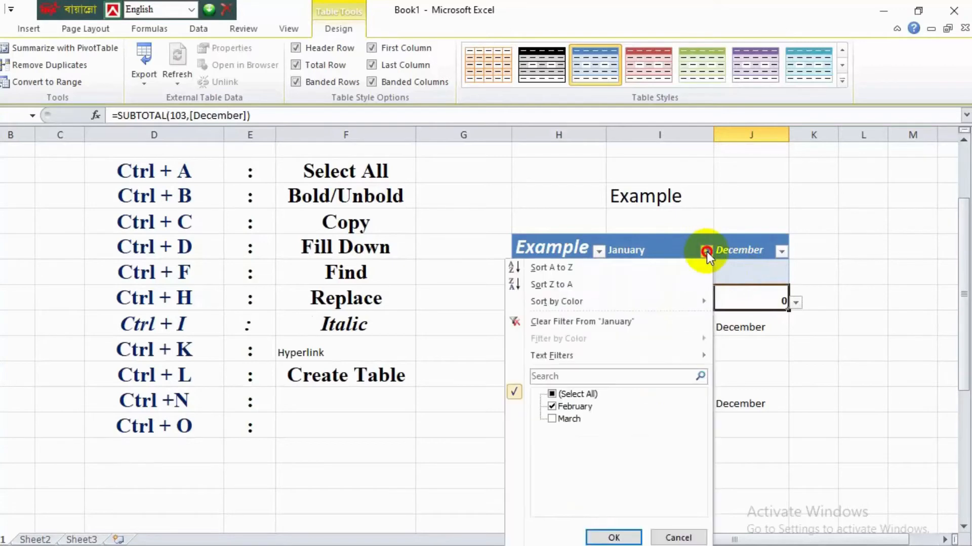
{"action": "left_click", "coordinate": [552, 418]}
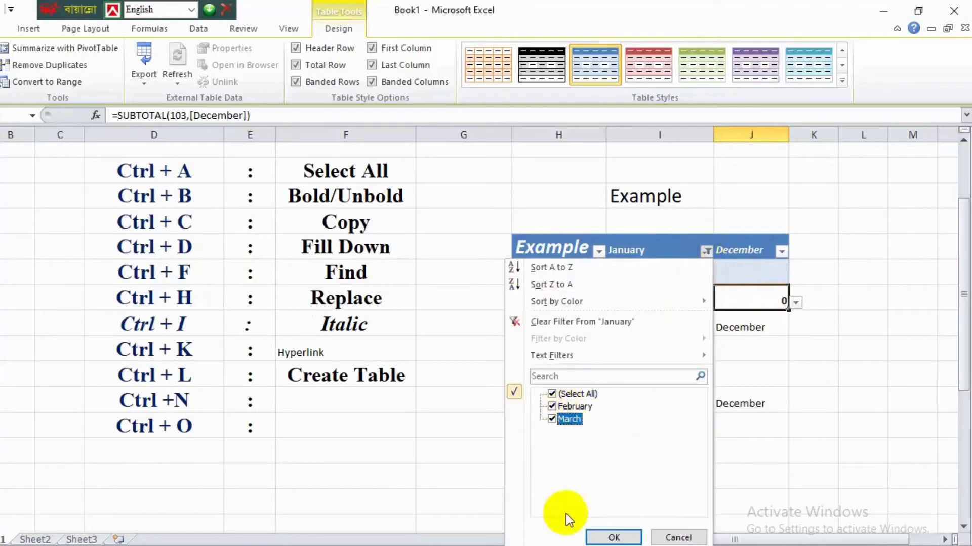
{"action": "left_click", "coordinate": [603, 538]}
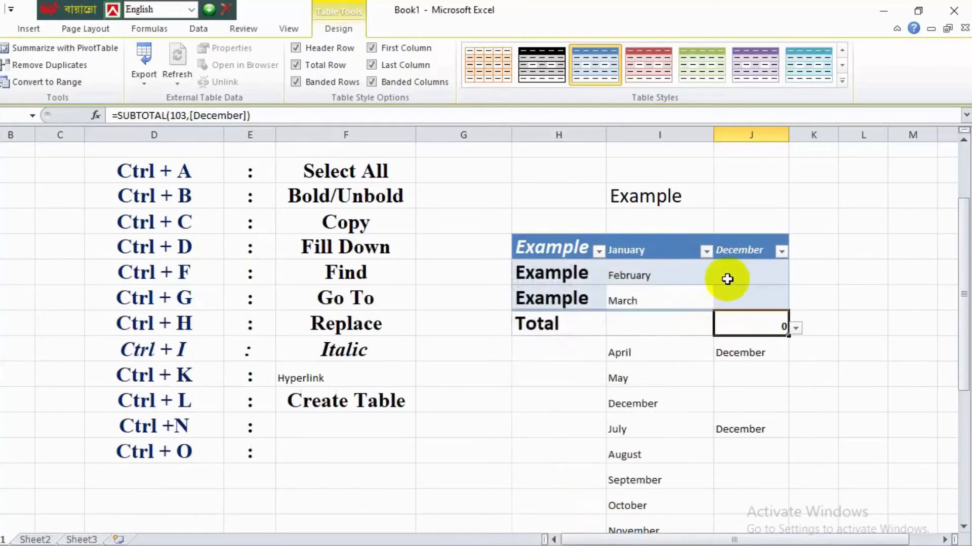
{"action": "left_click", "coordinate": [782, 255]}
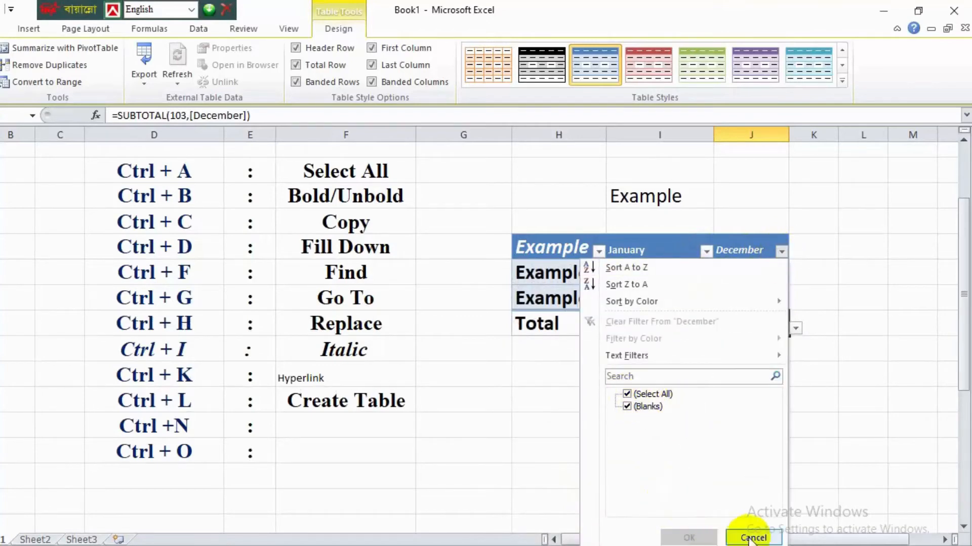
{"action": "left_click", "coordinate": [752, 538]}
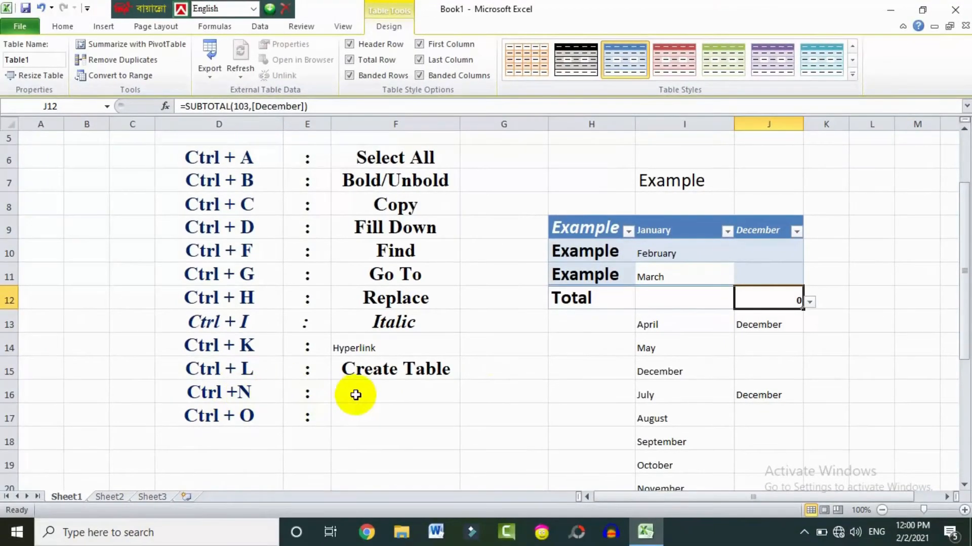
Enter the description "New Workbook" for Ctrl + N in cell F16.
{"action": "left_click", "coordinate": [356, 395]}
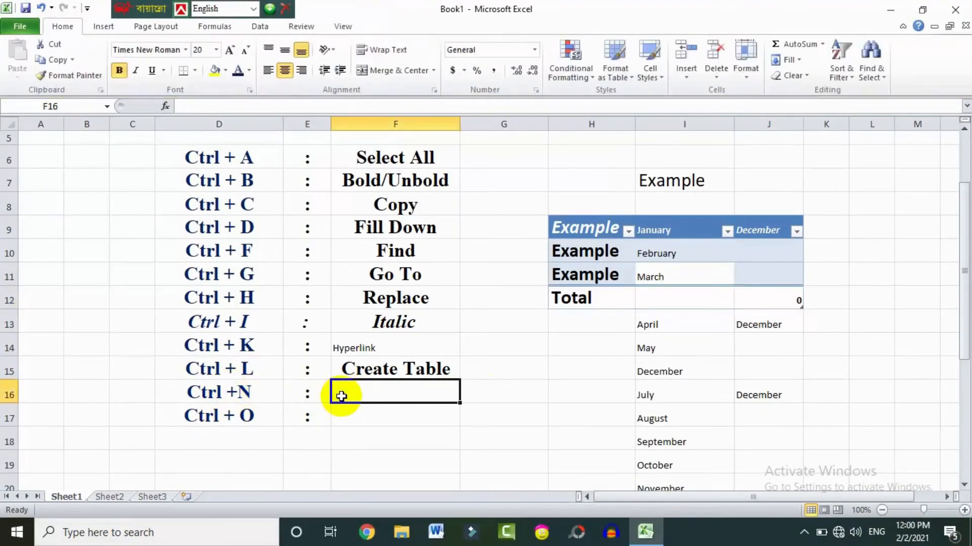
{"action": "type", "text": "New "}
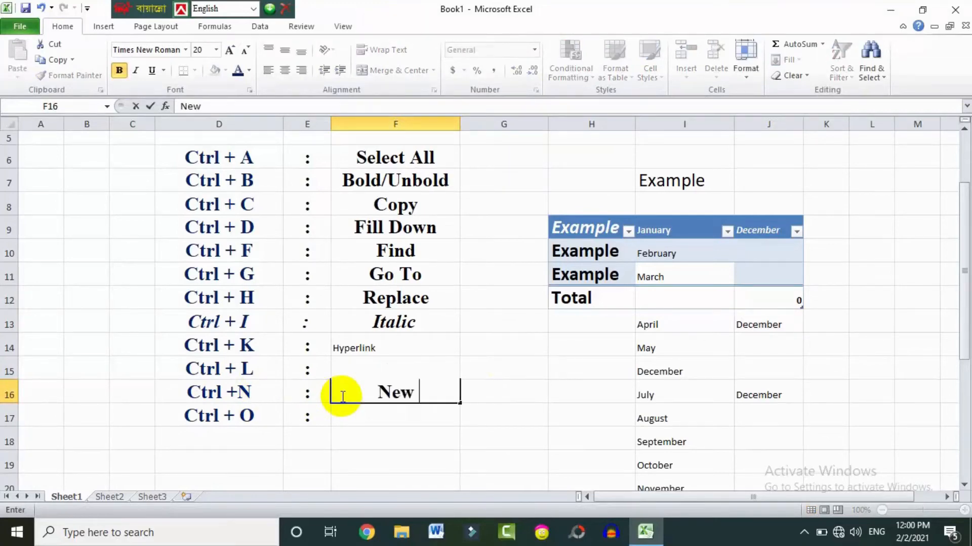
{"action": "type", "text": "Woo"}
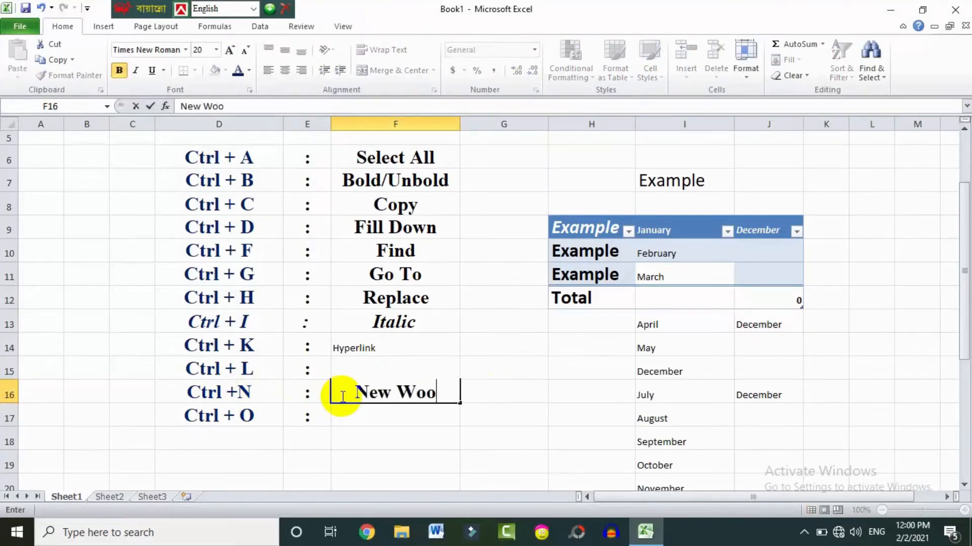
{"action": "key", "text": "BackSpace"}
{"action": "type", "text": "r"}
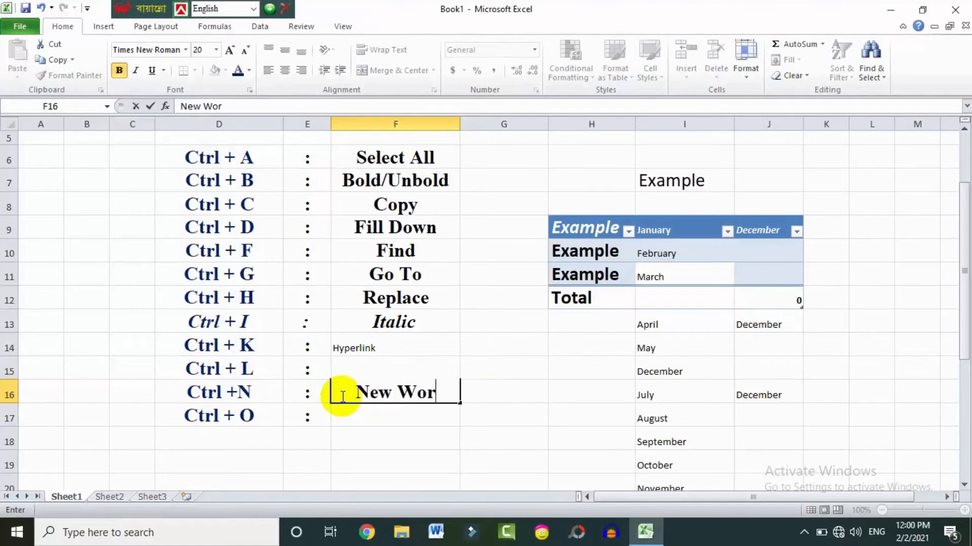
{"action": "type", "text": "kbook"}
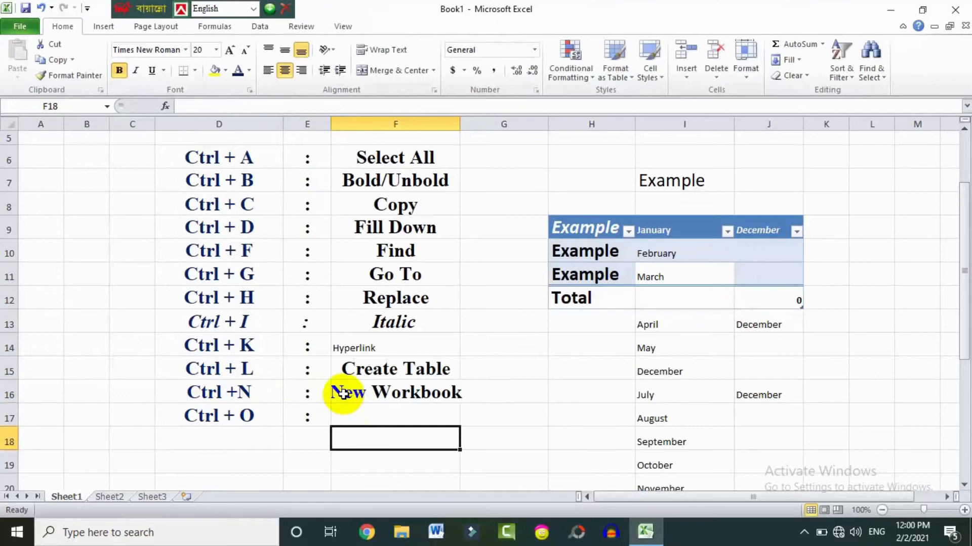
{"action": "left_click", "coordinate": [342, 393]}
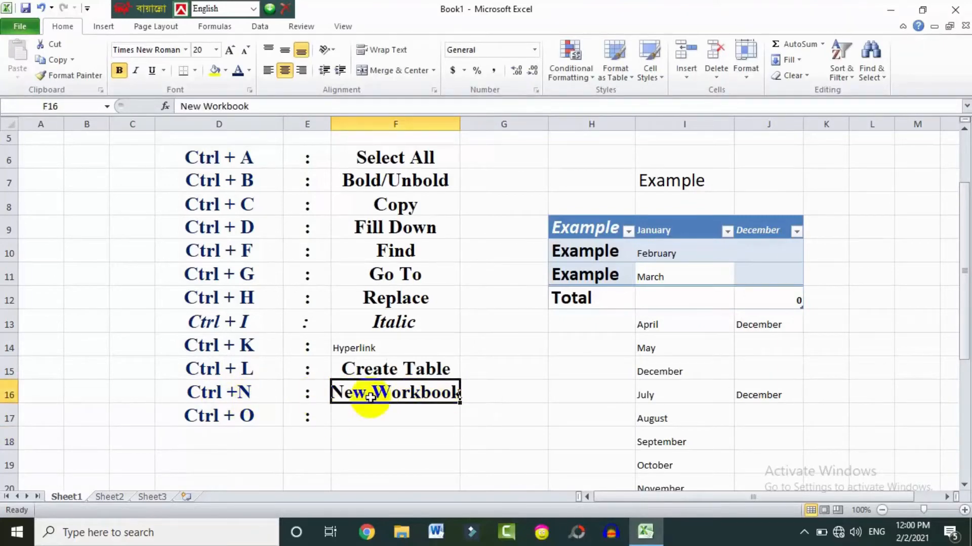
Create a new blank workbook and close it to return to Book1.
{"action": "left_click", "coordinate": [397, 413]}
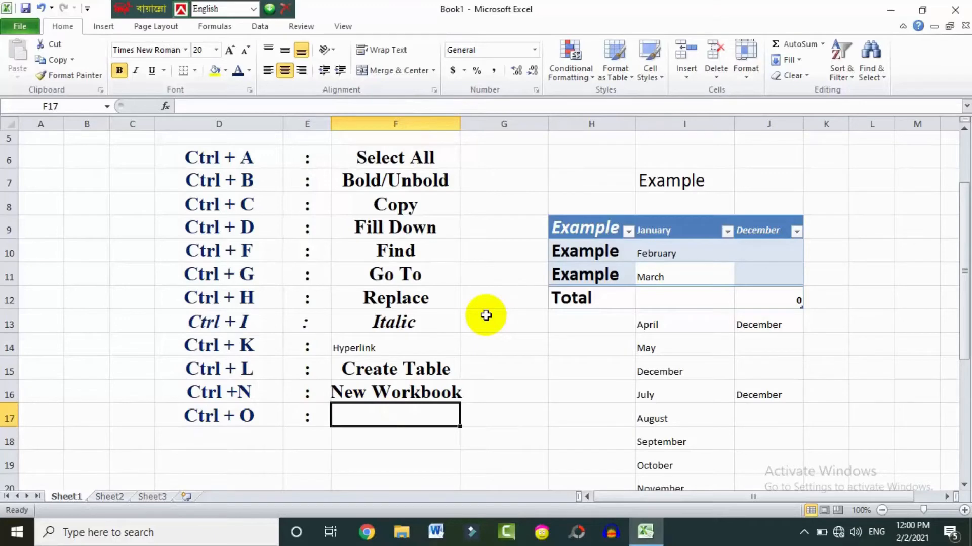
{"action": "key", "text": "ctrl+n"}
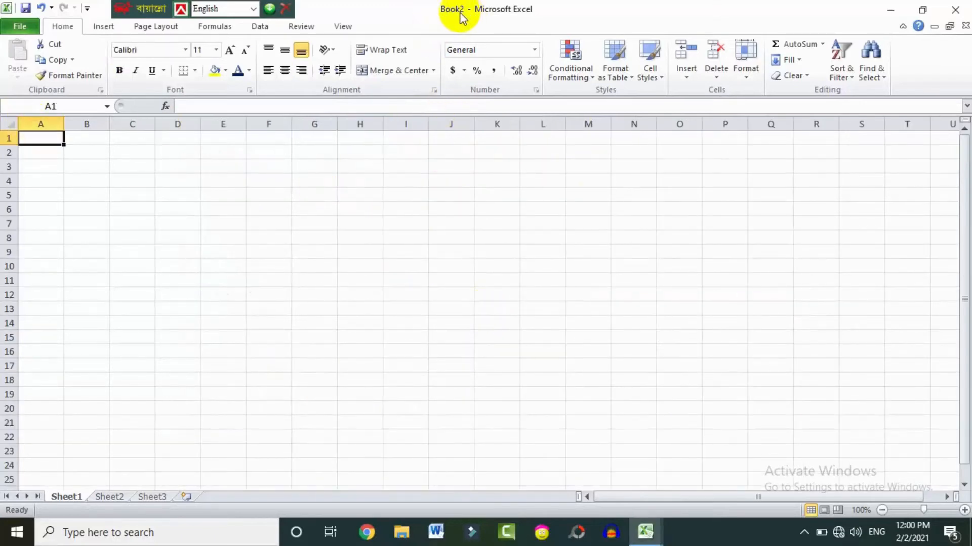
{"action": "left_click", "coordinate": [954, 9]}
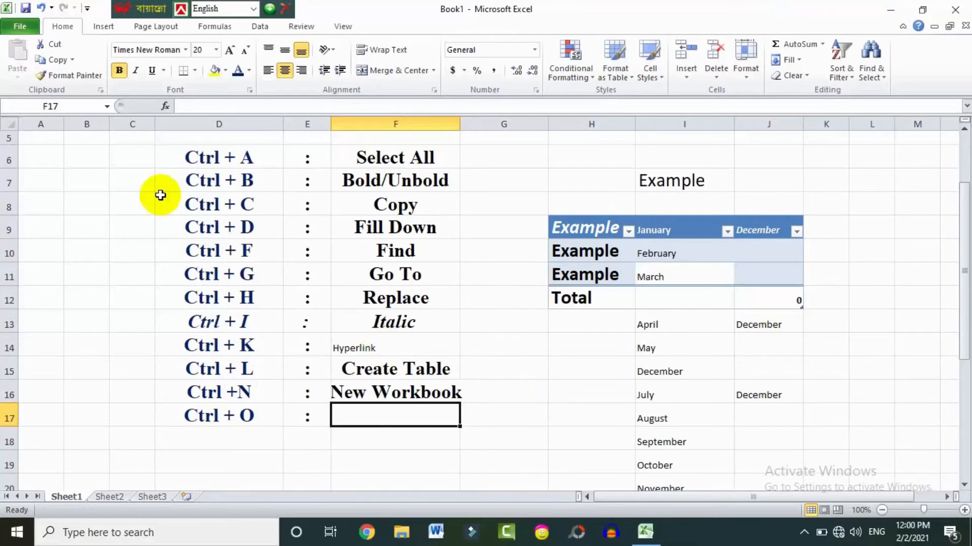
View the available templates for a new workbook, and return to the worksheet without creating one.
{"action": "left_click", "coordinate": [21, 30]}
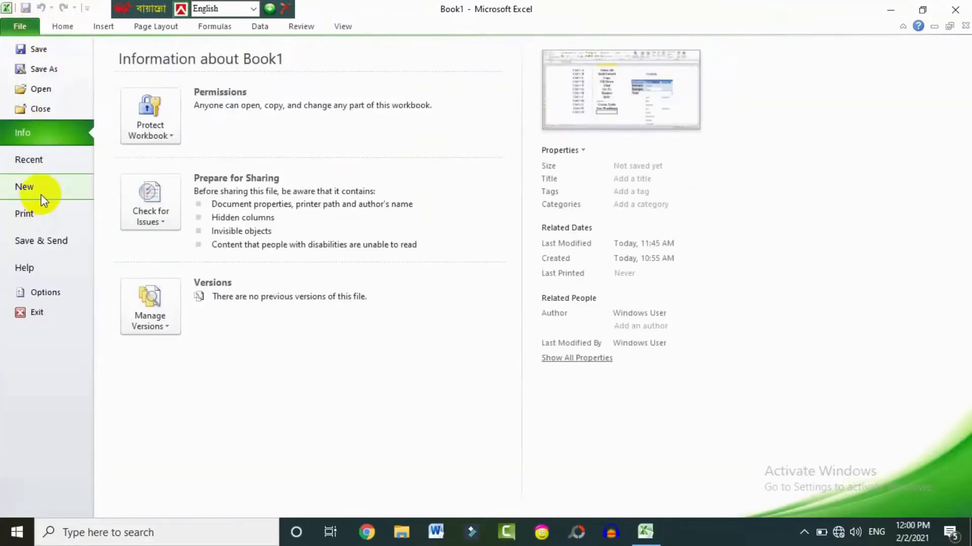
{"action": "left_click", "coordinate": [30, 187]}
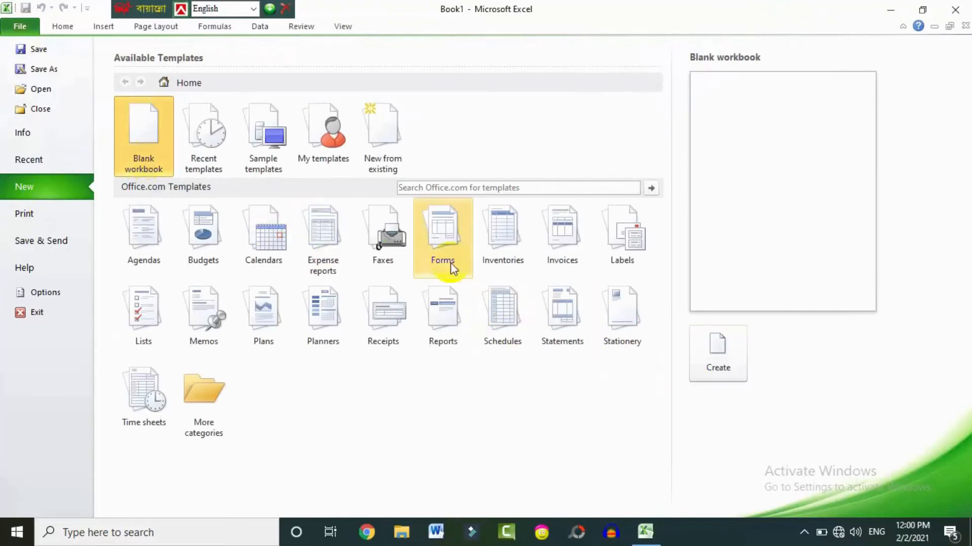
{"action": "left_click", "coordinate": [59, 27]}
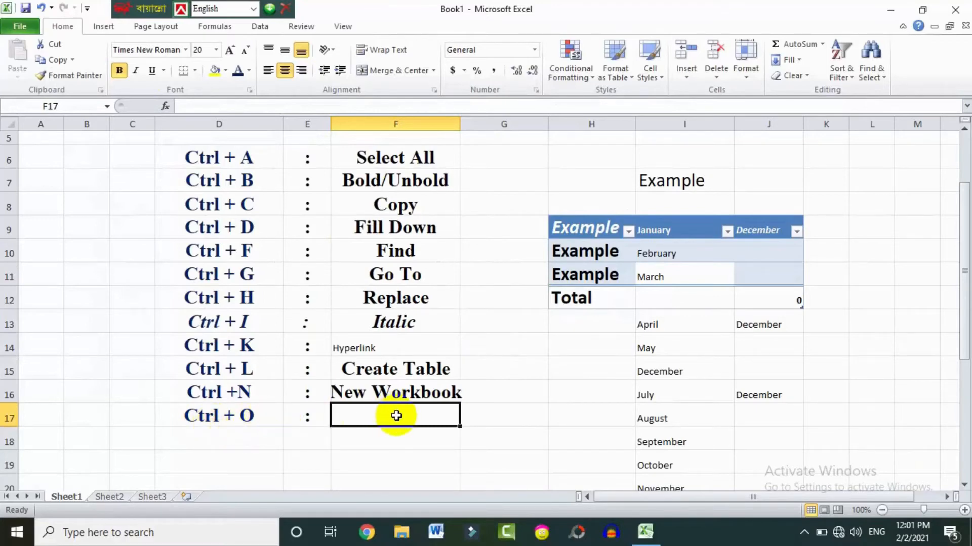
Enter the description "Open" for Ctrl + O in cell F17.
{"action": "type", "text": "Open"}
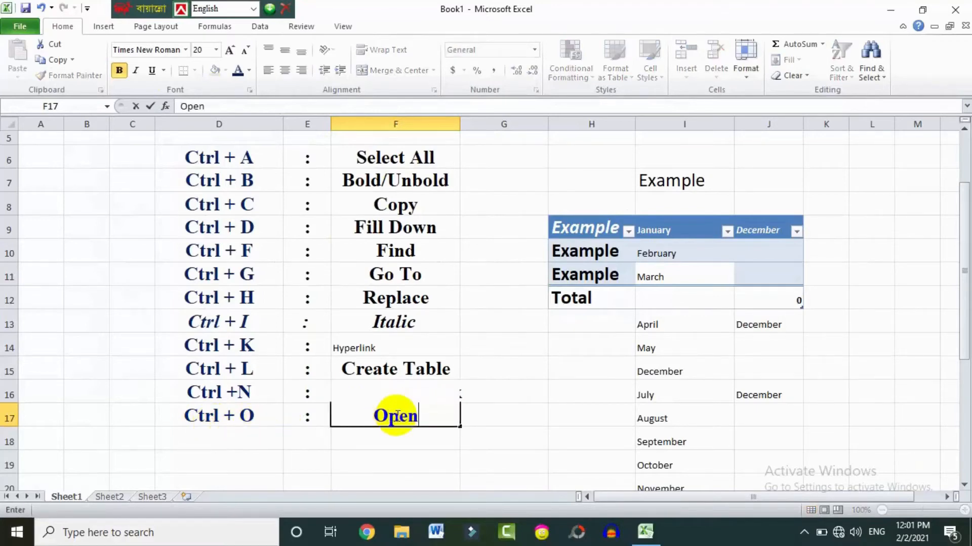
{"action": "left_click", "coordinate": [397, 456]}
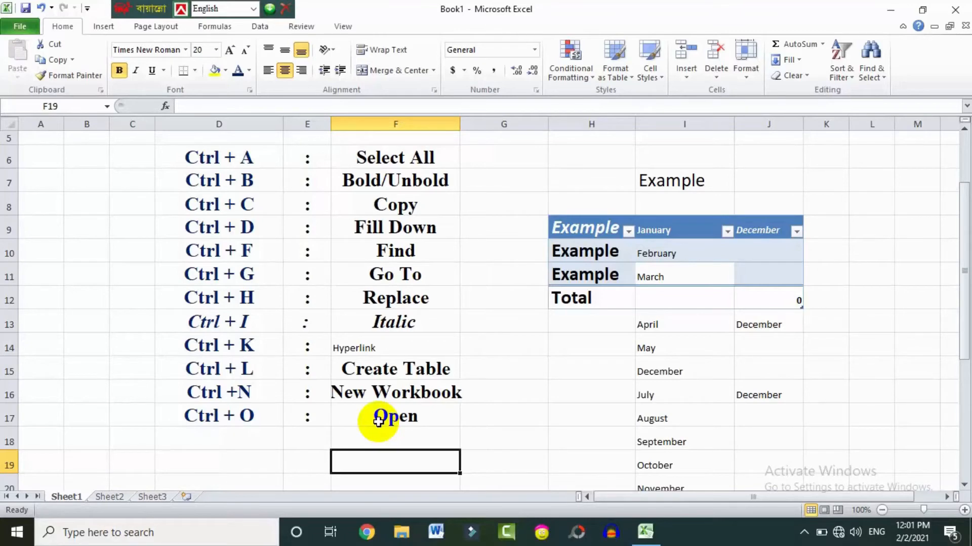
Open the Example-2 workbook from the Desktop folder and close it to return to Book1.
{"action": "key", "text": "ctrl+o"}
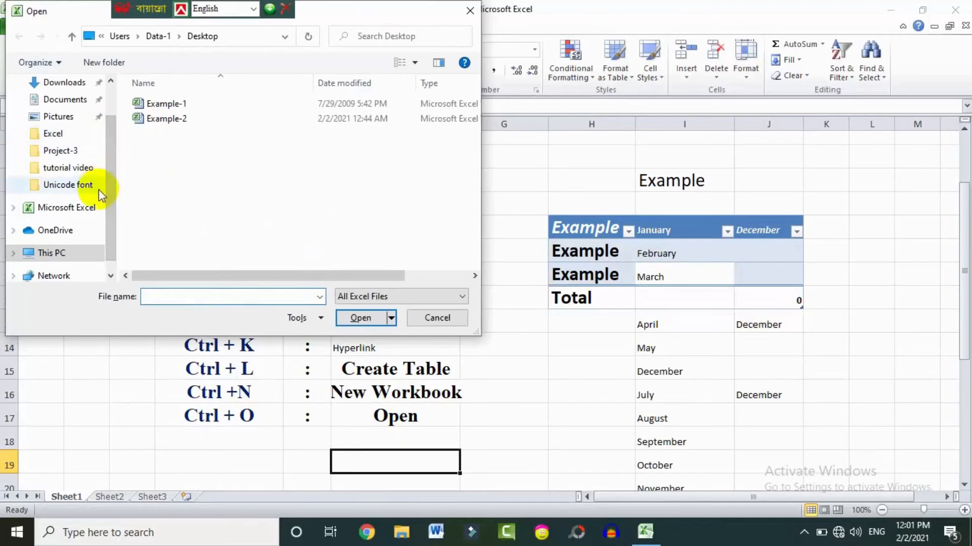
{"action": "scroll", "coordinate": [111, 172], "scroll_direction": "up", "scroll_amount": 2}
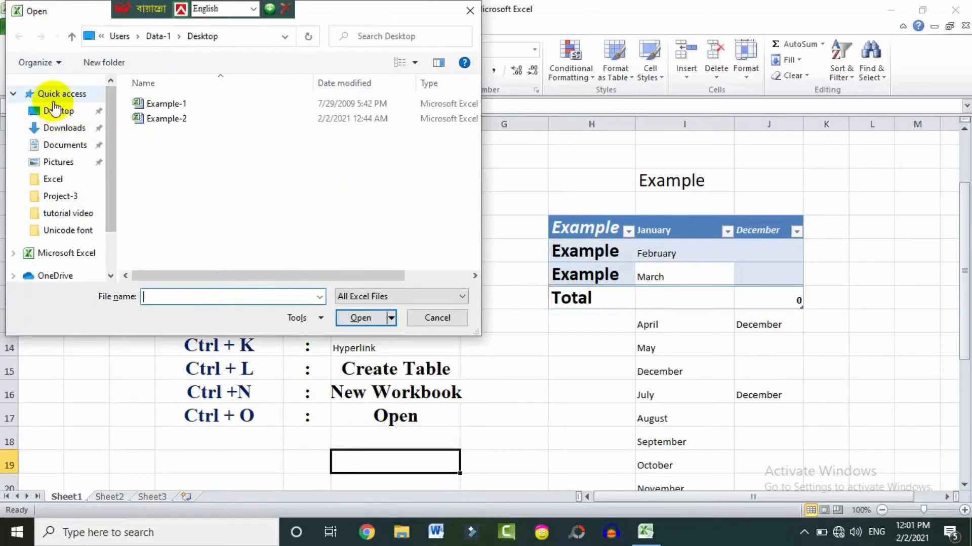
{"action": "left_click", "coordinate": [55, 94]}
{"action": "left_click", "coordinate": [57, 112]}
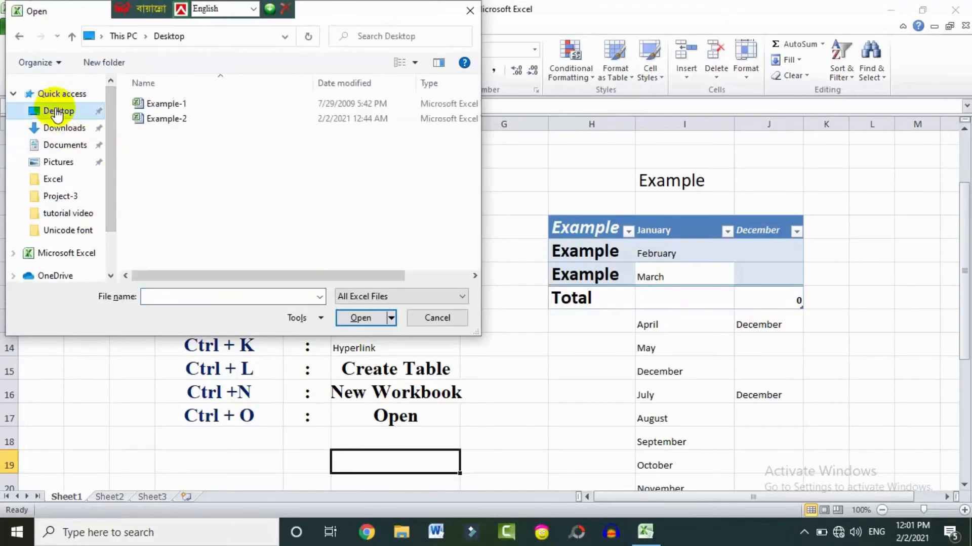
{"action": "left_click", "coordinate": [195, 119]}
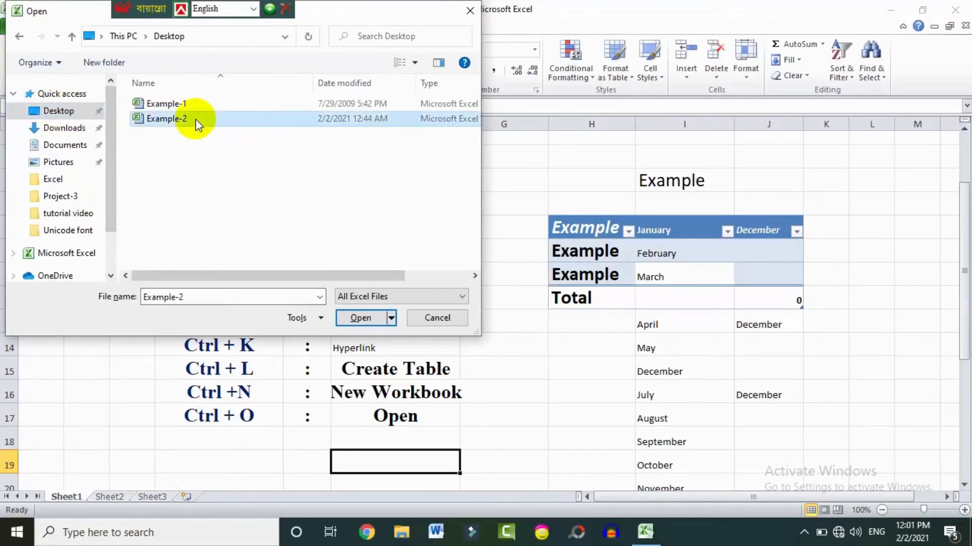
{"action": "left_click", "coordinate": [362, 319]}
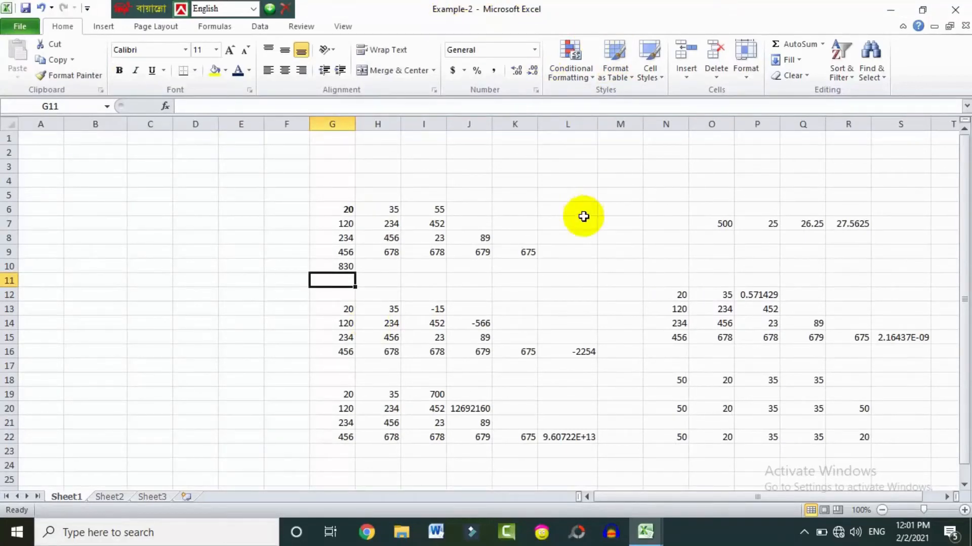
{"action": "left_click", "coordinate": [964, 8]}
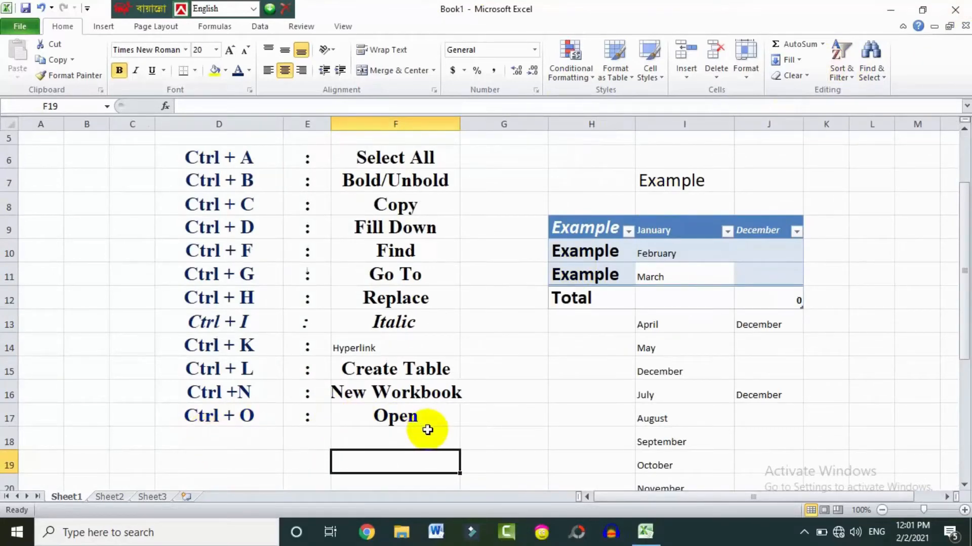
Enter the description "Print" for Ctrl + P in cell J7 of Sheet2.
{"action": "left_click", "coordinate": [111, 497]}
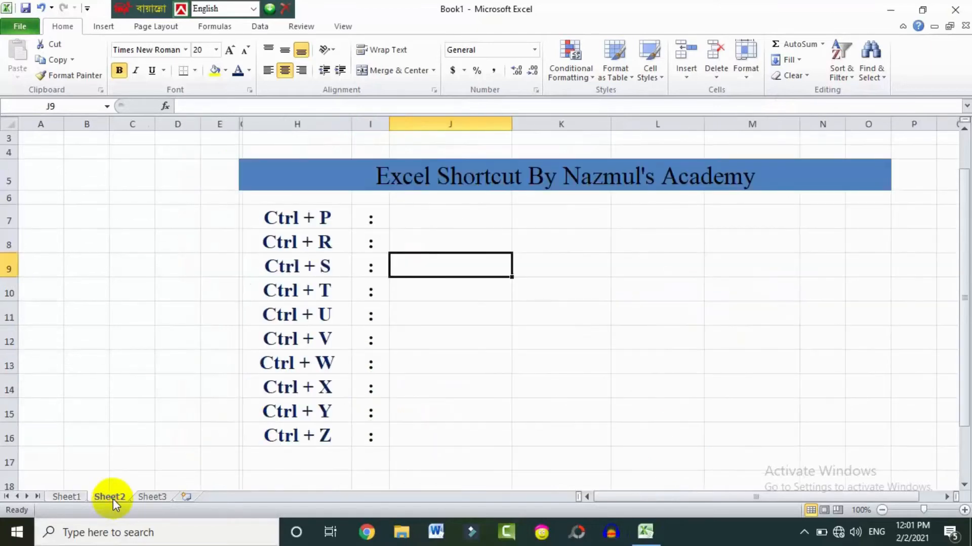
{"action": "left_click", "coordinate": [421, 218]}
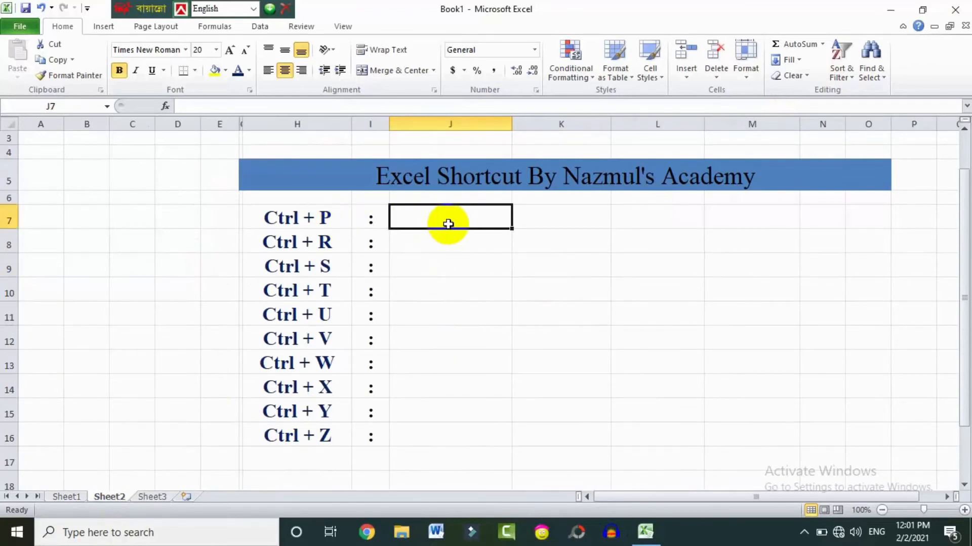
{"action": "type", "text": "Print"}
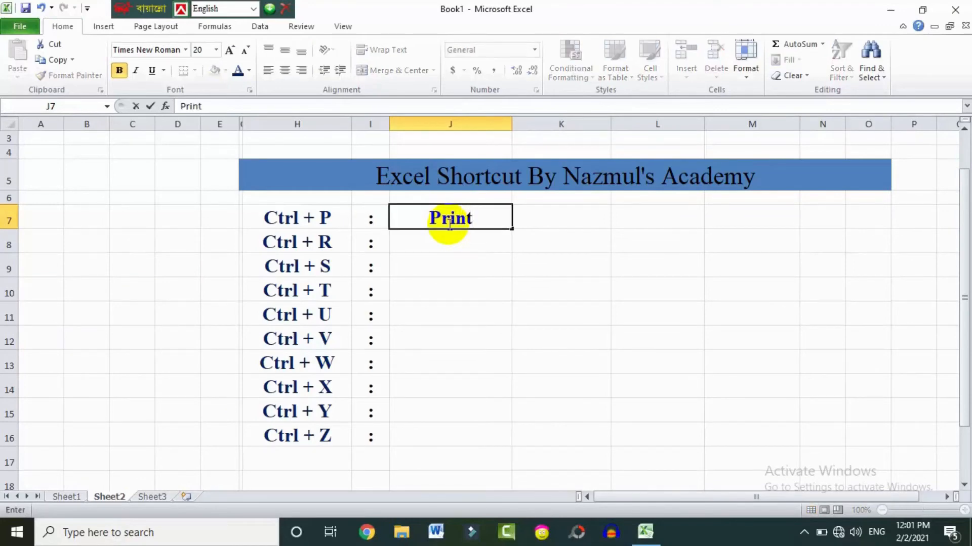
{"action": "key", "text": "Return"}
{"action": "left_click", "coordinate": [430, 218]}
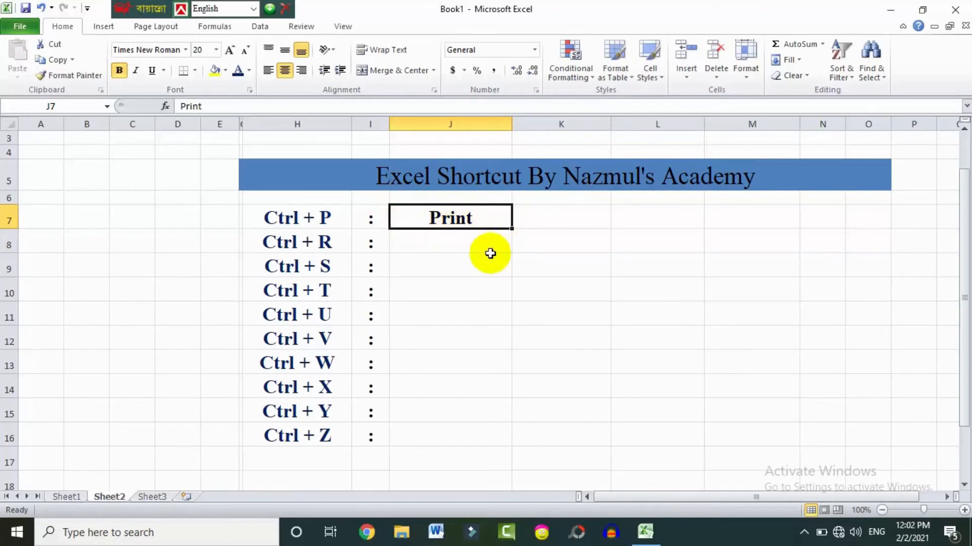
View the margin presets in Sheet2's print settings and set the paper size to A4.
{"action": "key", "text": "ctrl+p"}
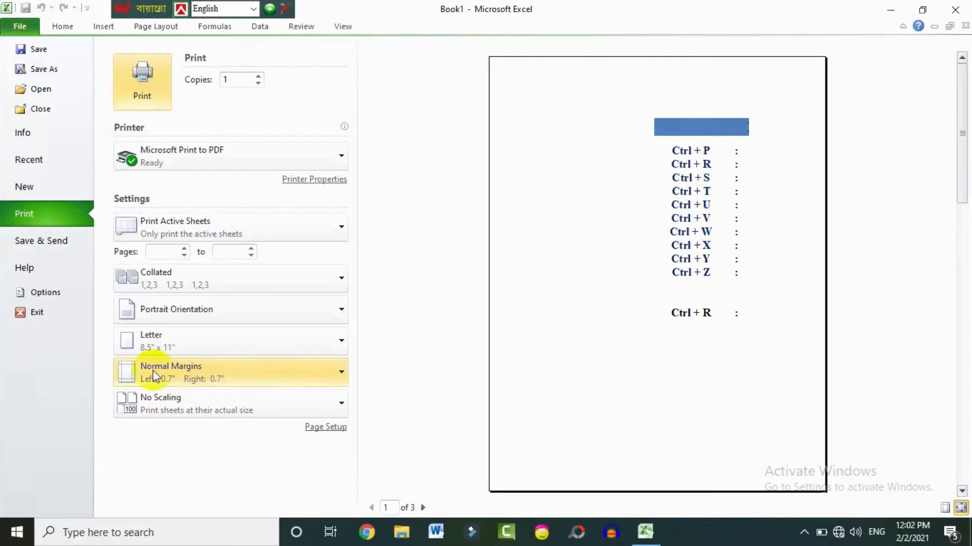
{"action": "left_click", "coordinate": [168, 378]}
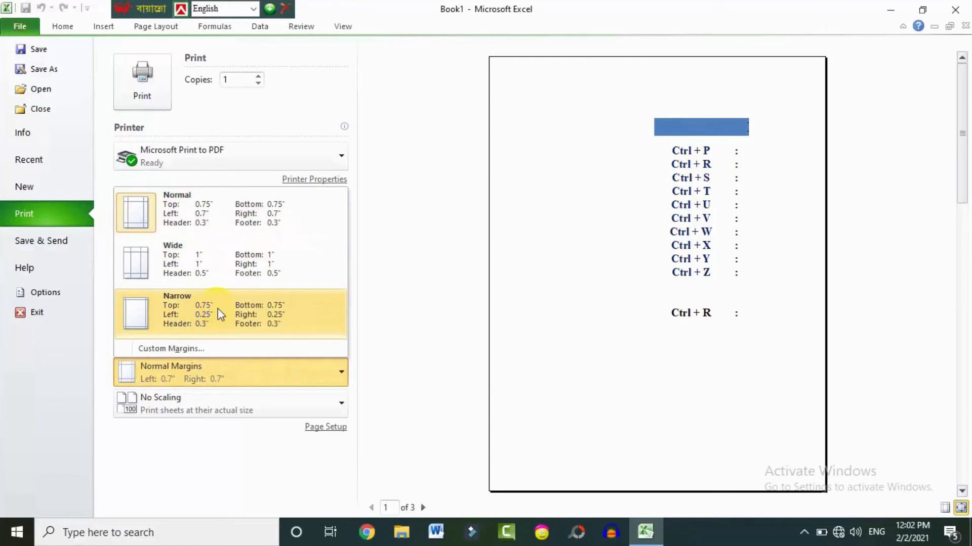
{"action": "left_click", "coordinate": [178, 378]}
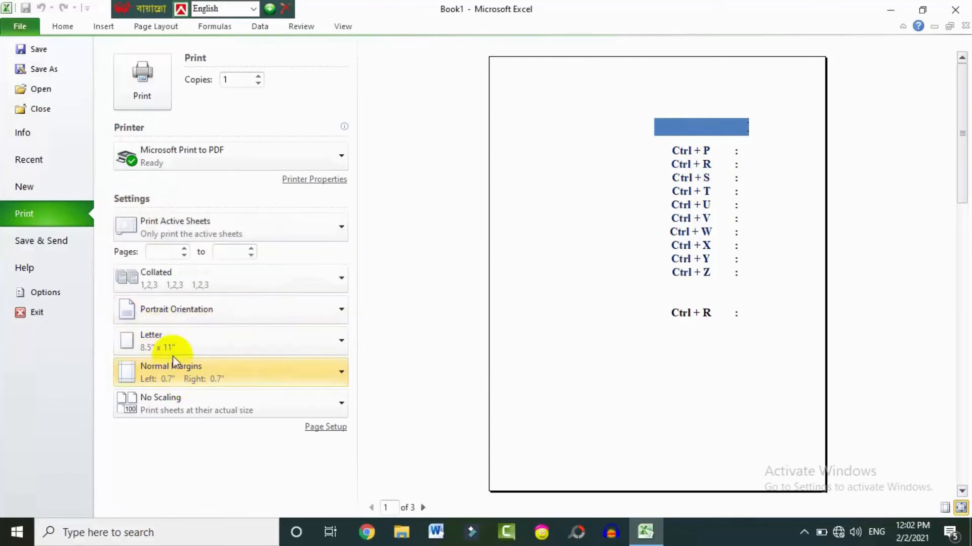
{"action": "left_click", "coordinate": [198, 341]}
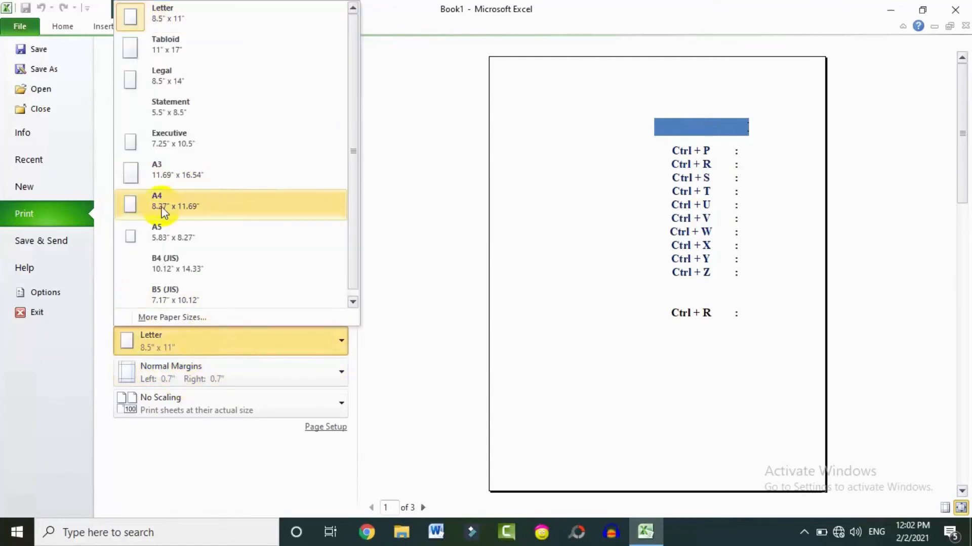
{"action": "left_click", "coordinate": [205, 202]}
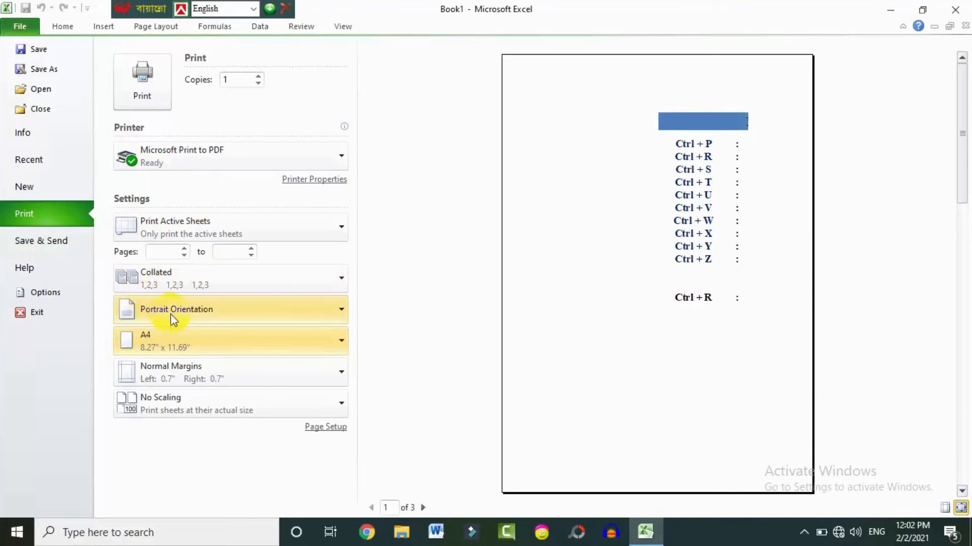
Preview the printout in Landscape Orientation and set it back to Portrait Orientation.
{"action": "left_click", "coordinate": [193, 317]}
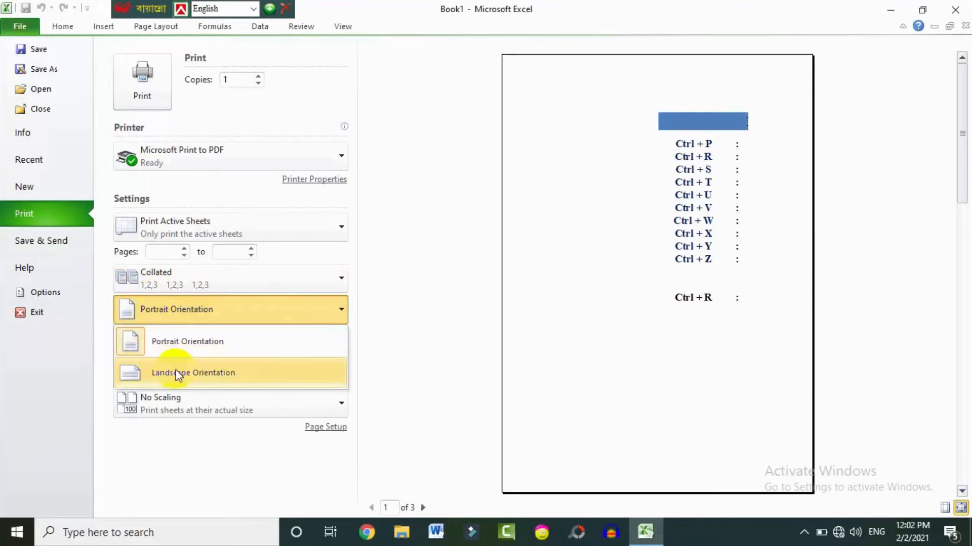
{"action": "left_click", "coordinate": [207, 377]}
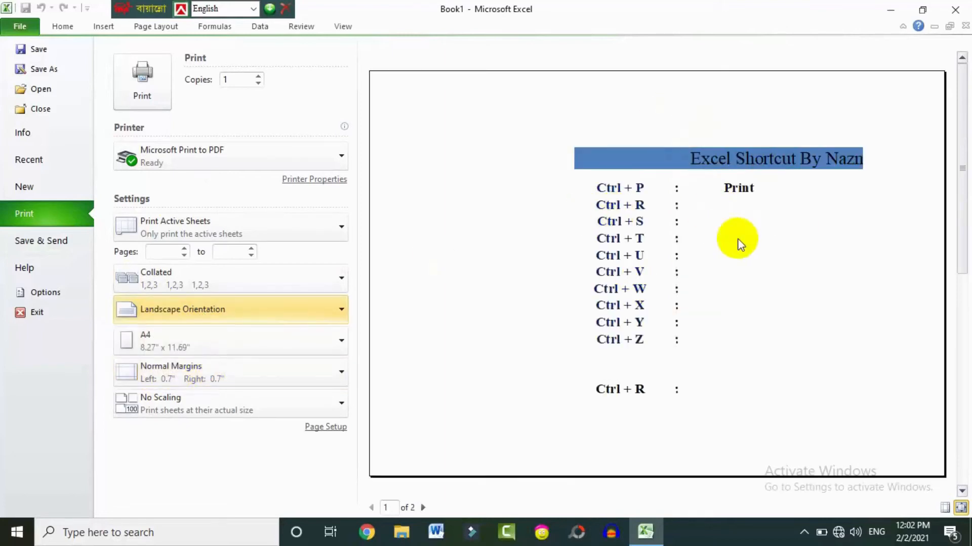
{"action": "left_click", "coordinate": [224, 317]}
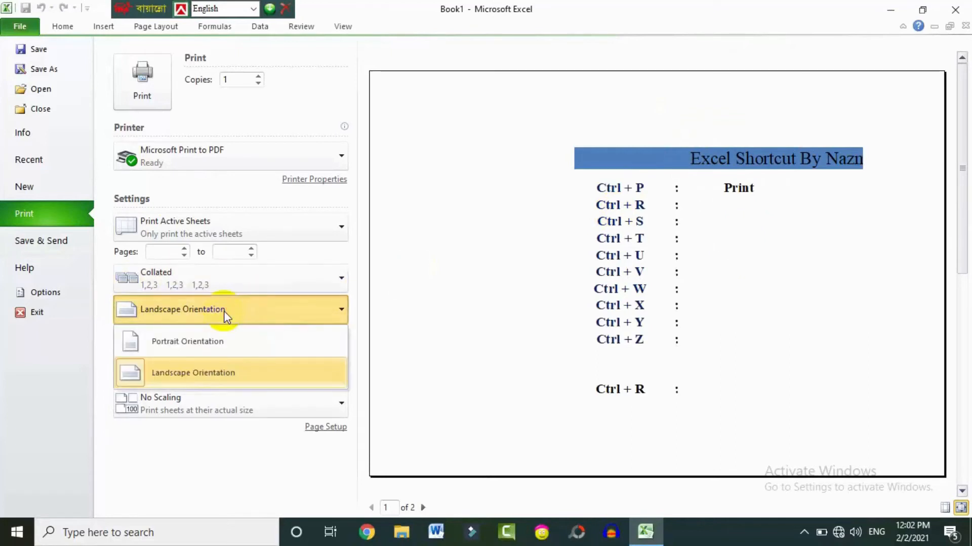
{"action": "left_click", "coordinate": [166, 338]}
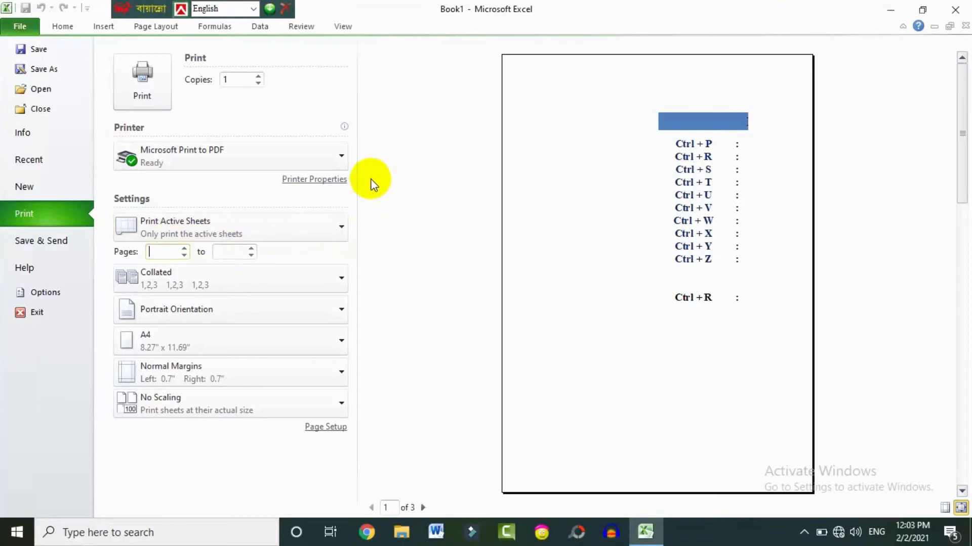
View the list of available printers without changing the selection, and return to the worksheet.
{"action": "left_click", "coordinate": [315, 157]}
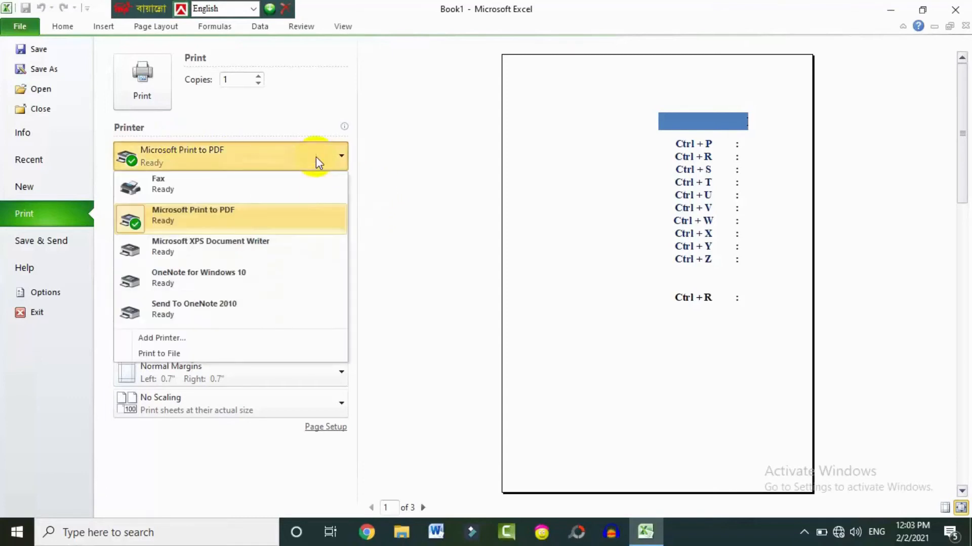
{"action": "left_click", "coordinate": [283, 161]}
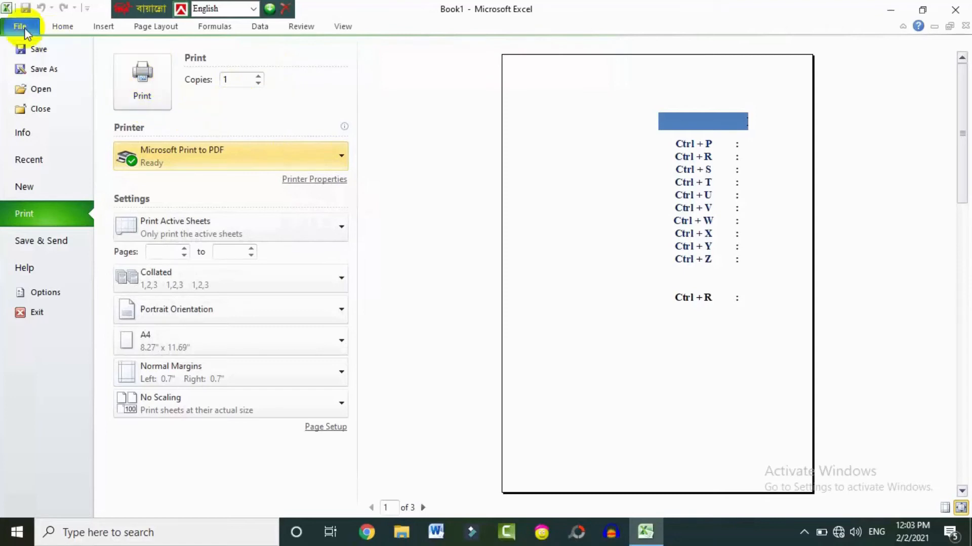
{"action": "left_click", "coordinate": [63, 28]}
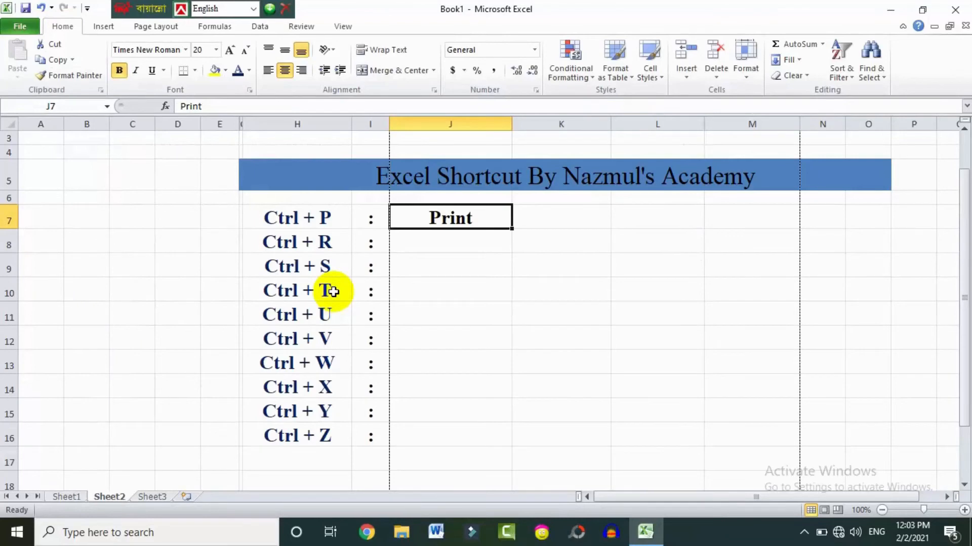
Enter the description "Fill Right" for Ctrl + R in cell J8.
{"action": "left_click", "coordinate": [436, 243]}
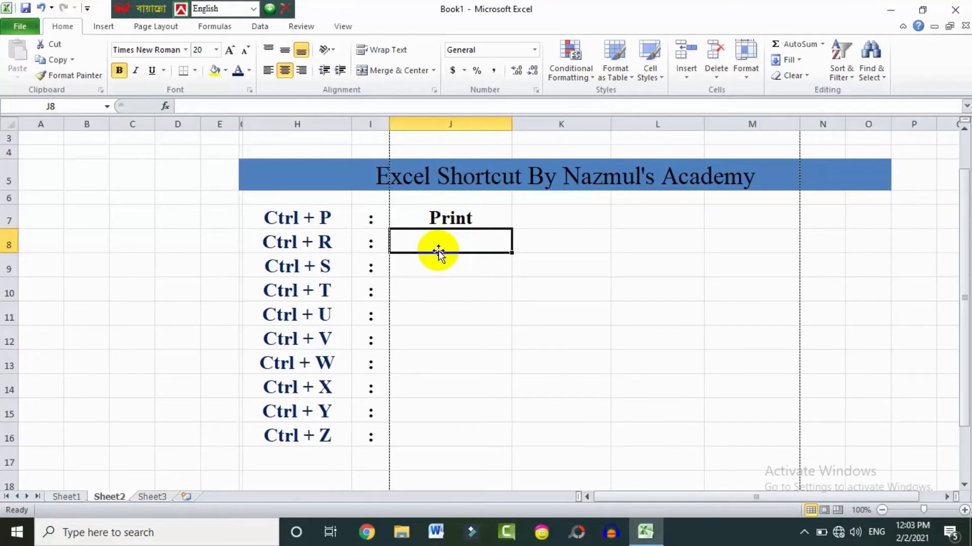
{"action": "type", "text": "Fi"}
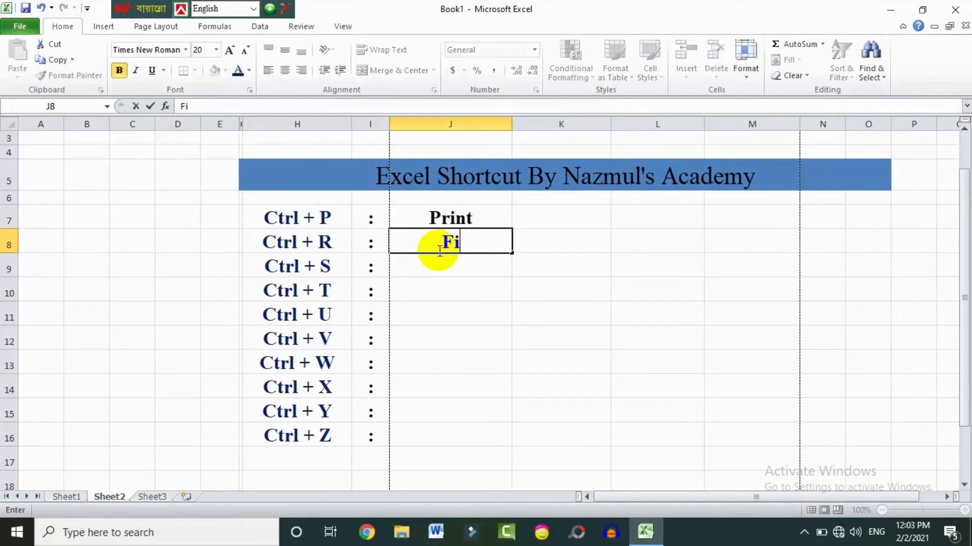
{"action": "type", "text": "ll R"}
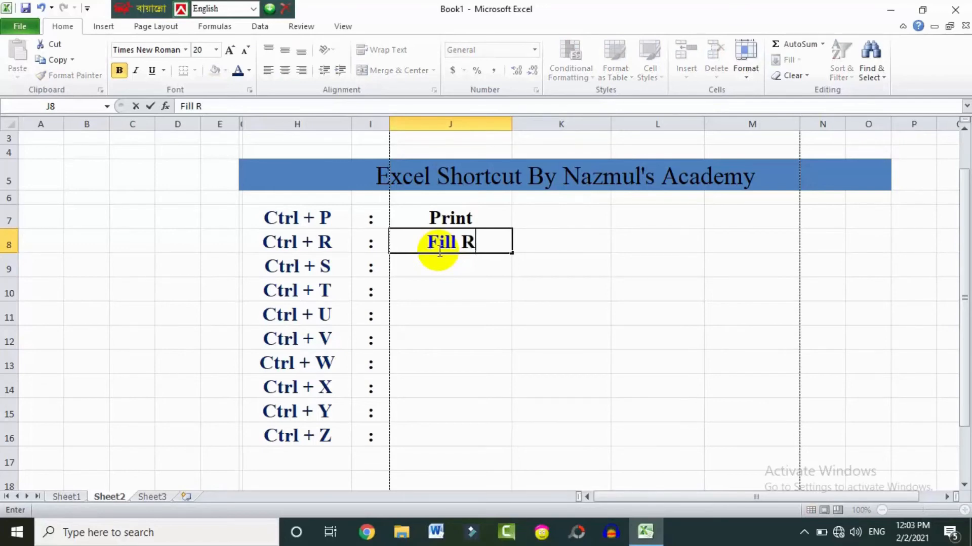
{"action": "type", "text": "ight"}
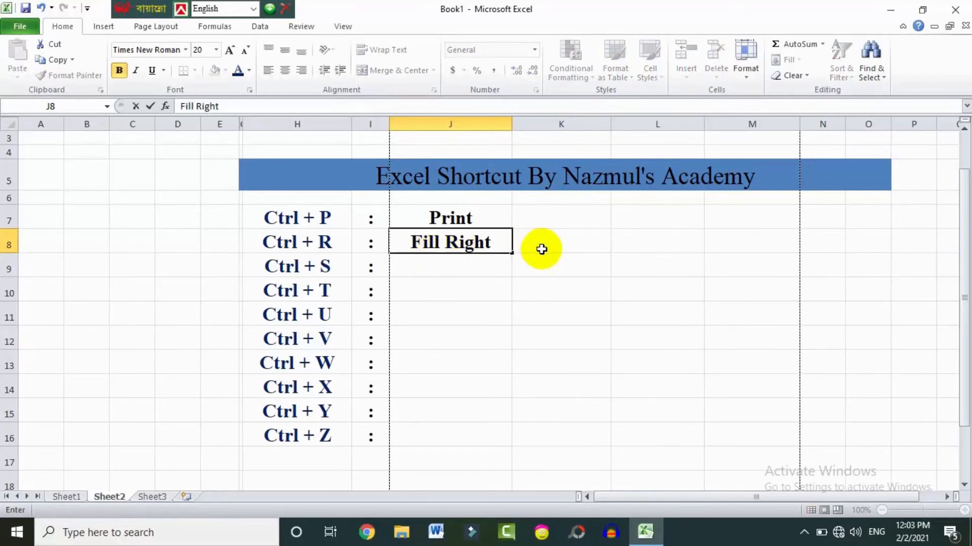
{"action": "left_click", "coordinate": [541, 248]}
Enter "January" as sample text in cell L8 and select that cell.
{"action": "left_click", "coordinate": [641, 242]}
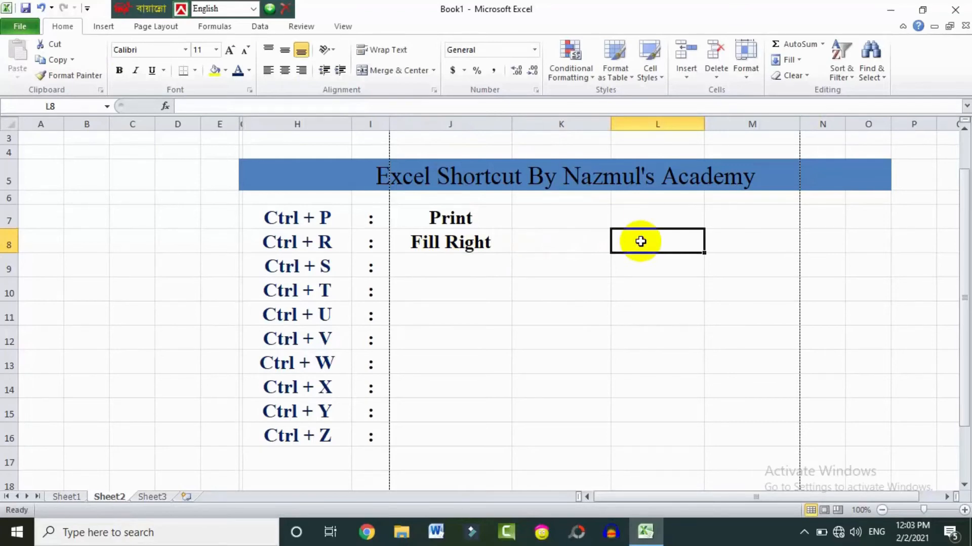
{"action": "type", "text": "Janua"}
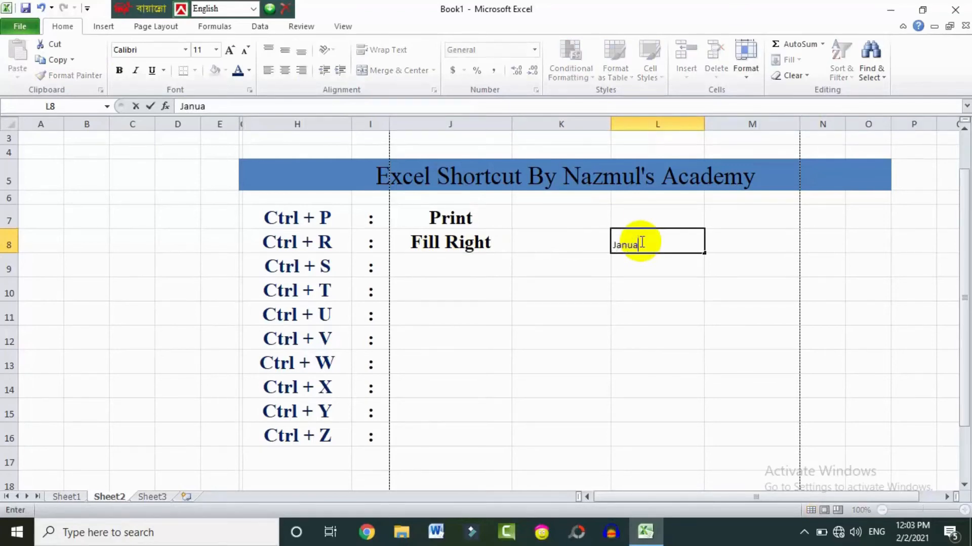
{"action": "type", "text": "ry"}
{"action": "left_click", "coordinate": [679, 258]}
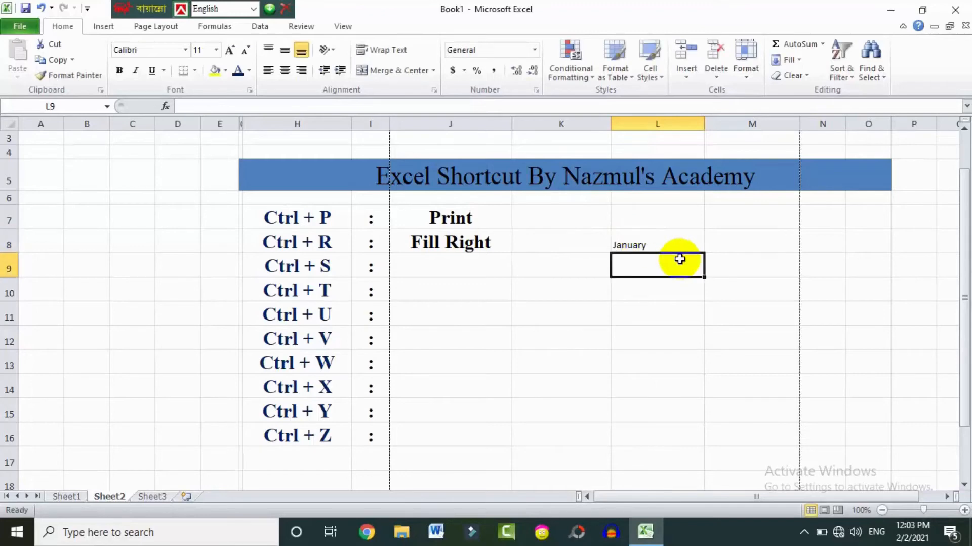
{"action": "left_click", "coordinate": [643, 236]}
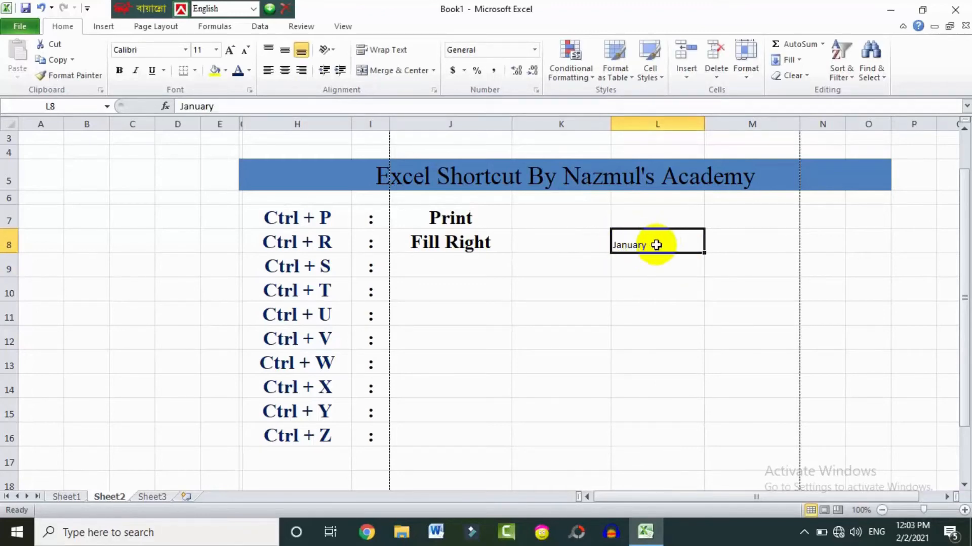
Fill "January" from cell L8 rightward into cells M8 and N8.
{"action": "left_click", "coordinate": [734, 249]}
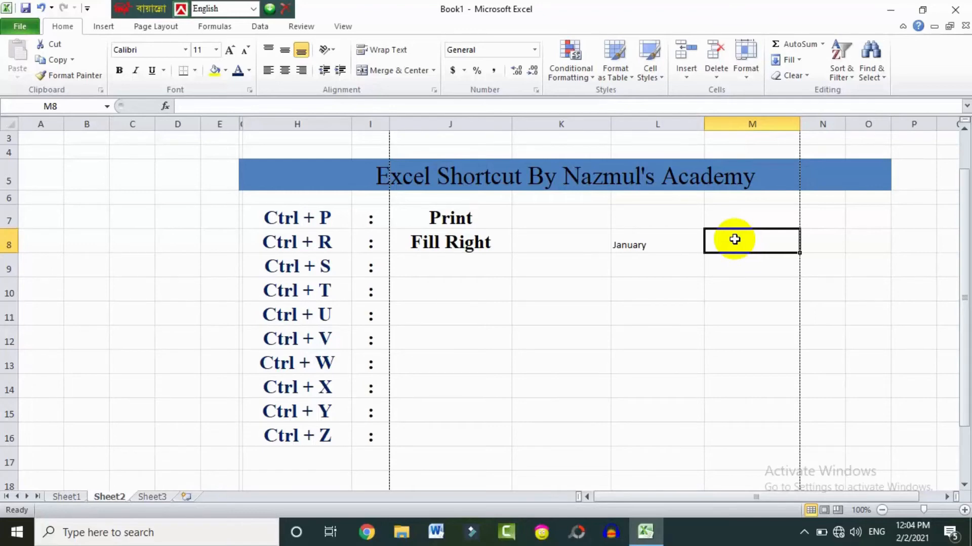
{"action": "key", "text": "ctrl+r"}
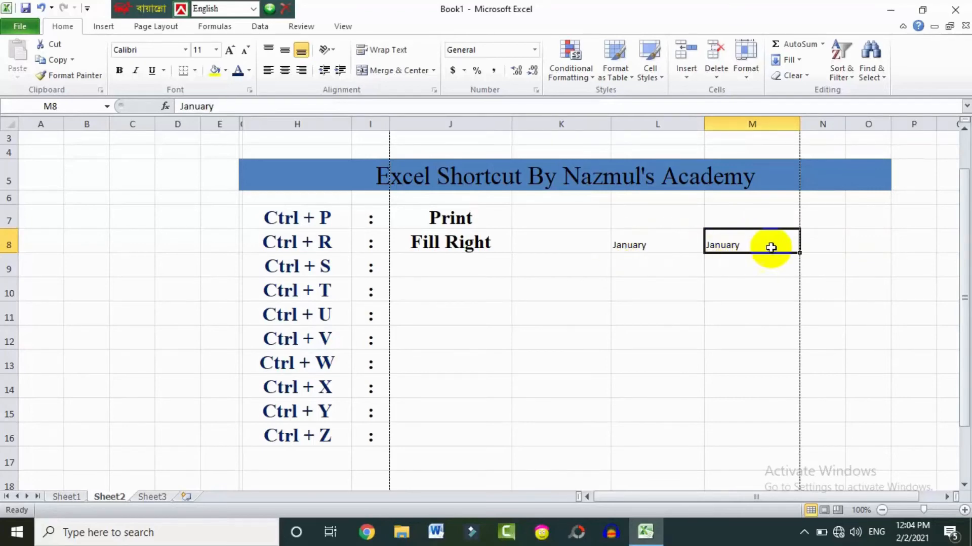
{"action": "left_click", "coordinate": [814, 240]}
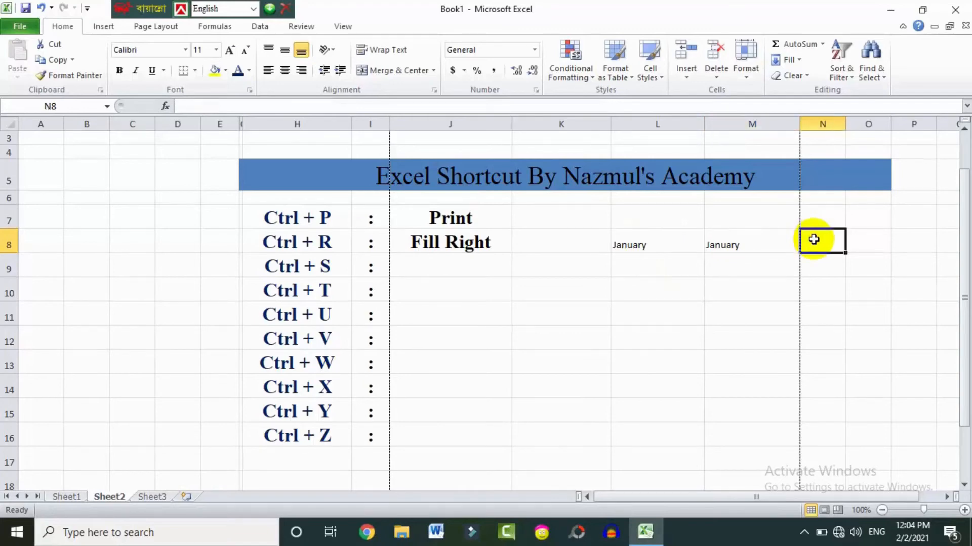
{"action": "key", "text": "ctrl+r"}
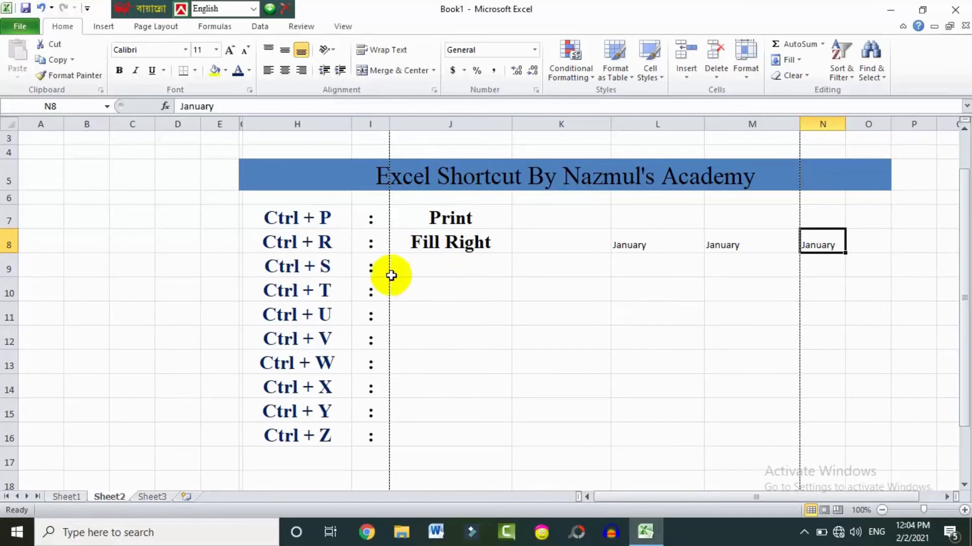
Enter the description "Save" for Ctrl + S in cell J9.
{"action": "left_click", "coordinate": [437, 267]}
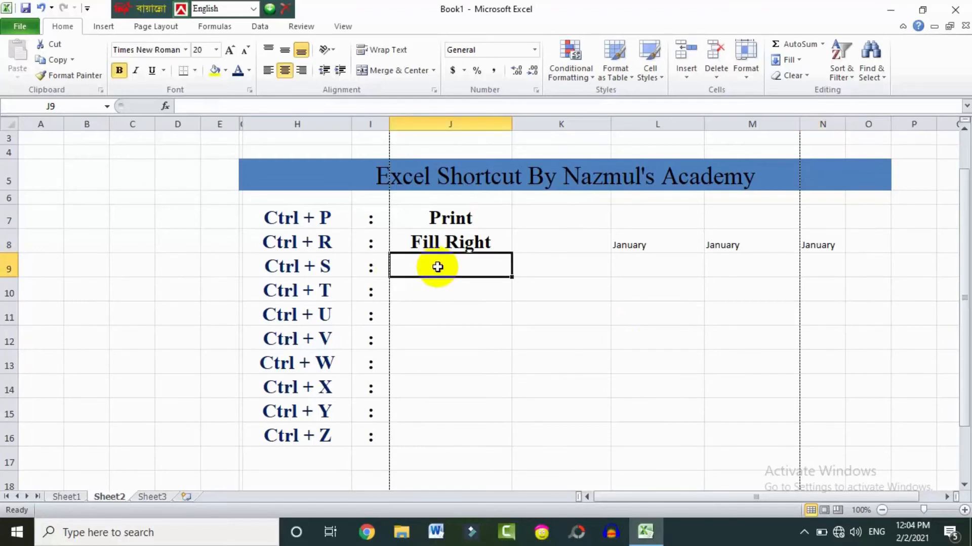
{"action": "type", "text": "Save"}
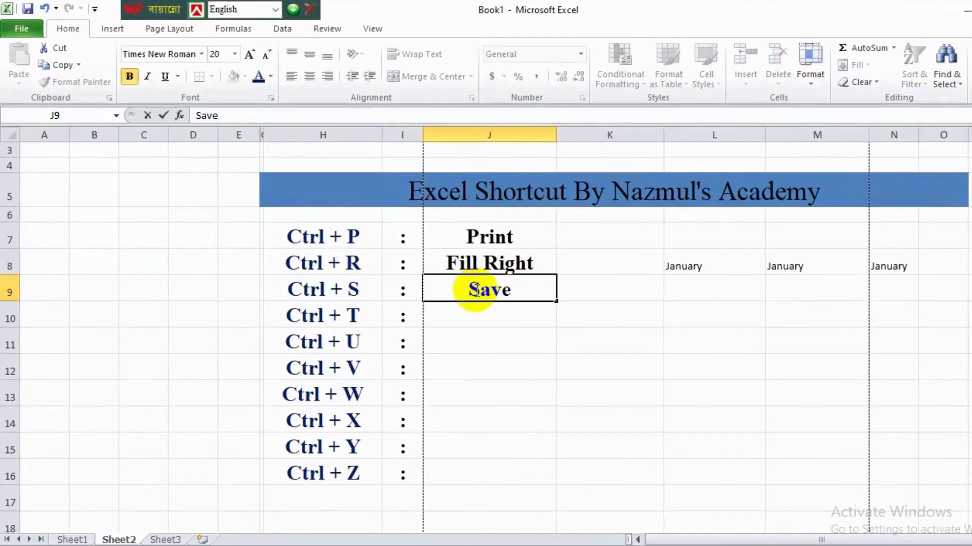
{"action": "left_click", "coordinate": [550, 373]}
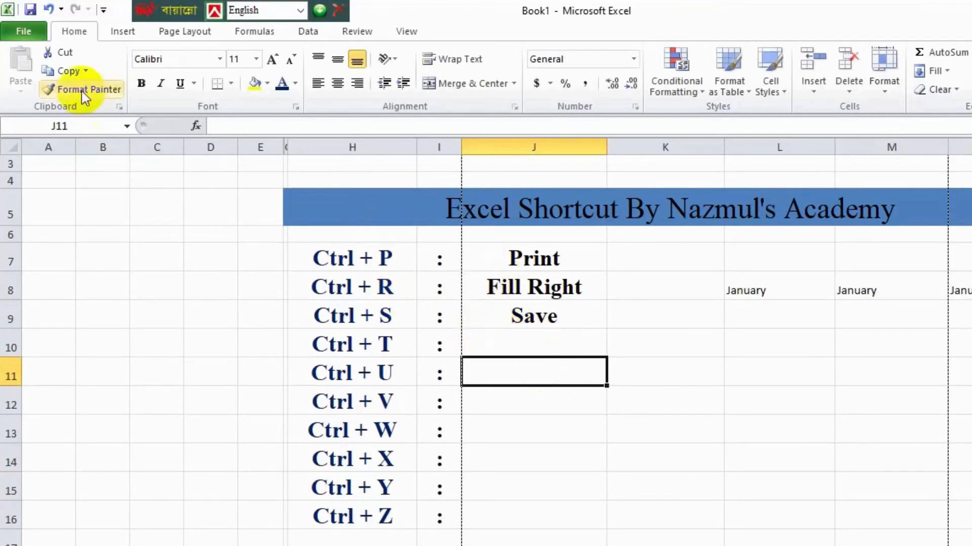
Save the workbook to the Desktop as an Excel Workbook named "Shortcut Keys".
{"action": "left_click", "coordinate": [23, 25]}
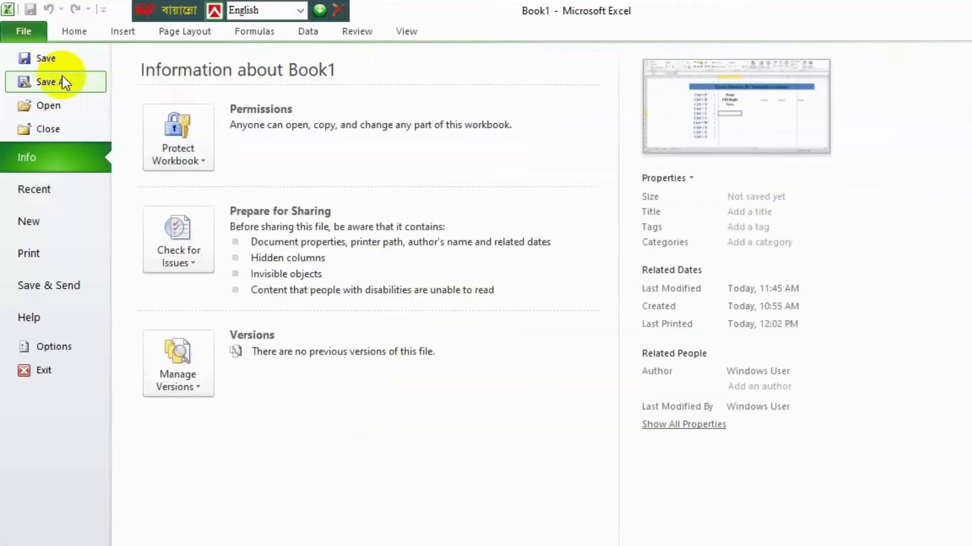
{"action": "left_click", "coordinate": [71, 29]}
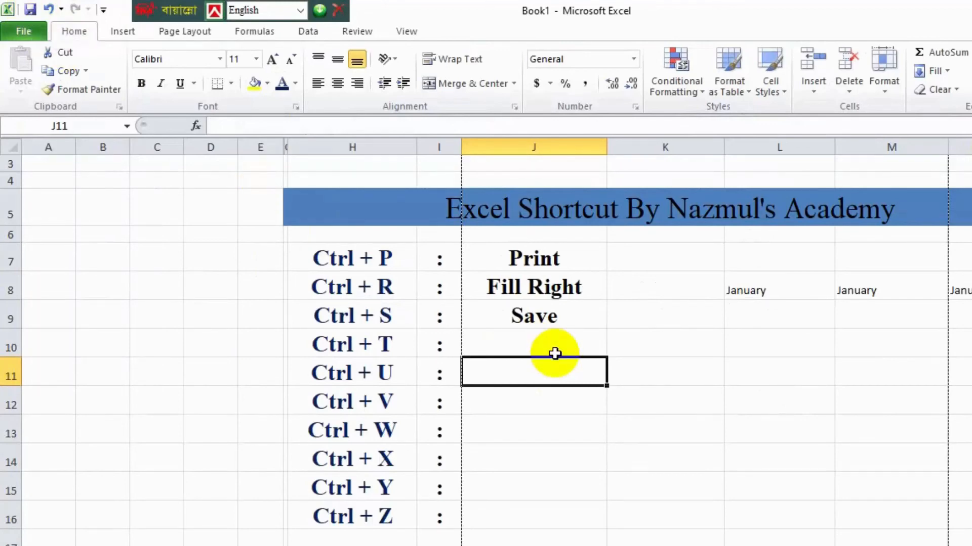
{"action": "key", "text": "ctrl+s"}
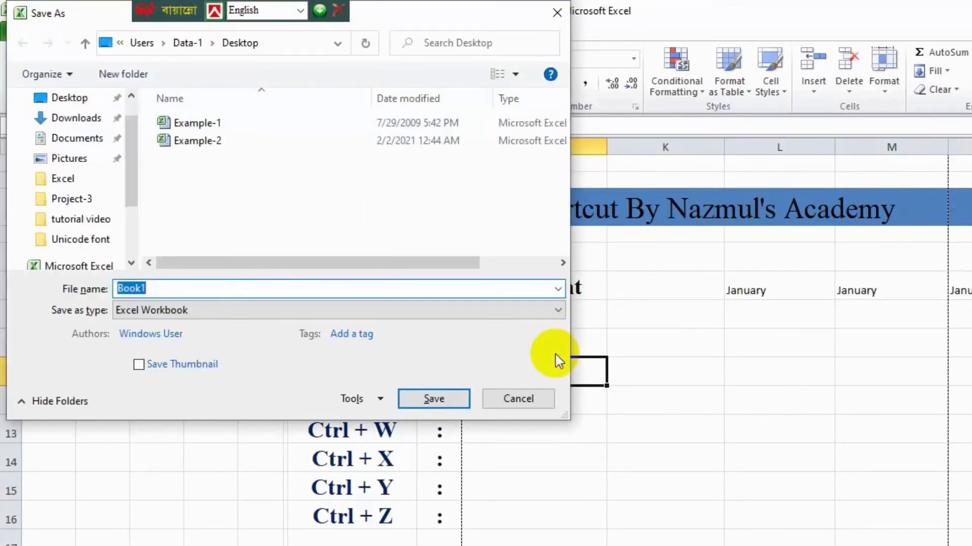
{"action": "left_click", "coordinate": [75, 101]}
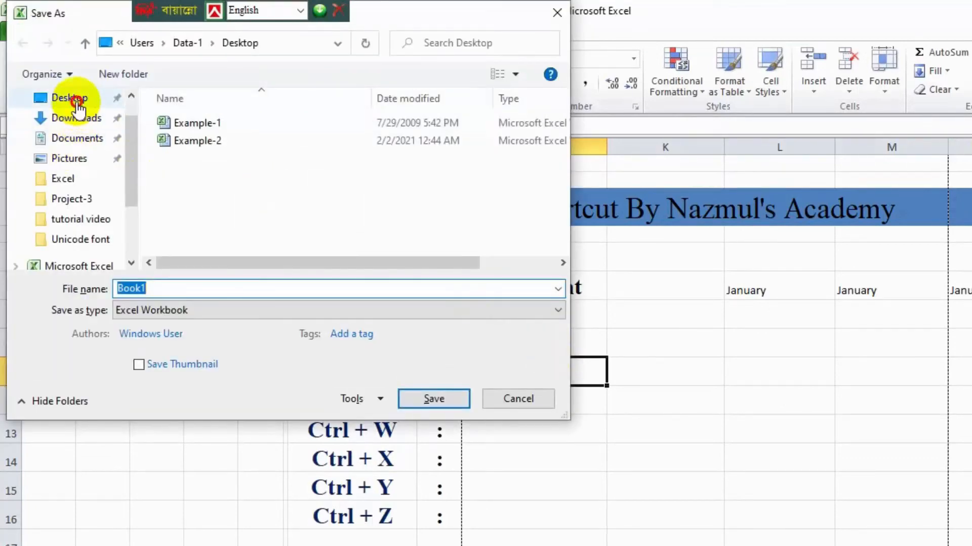
{"action": "double_click", "coordinate": [139, 287]}
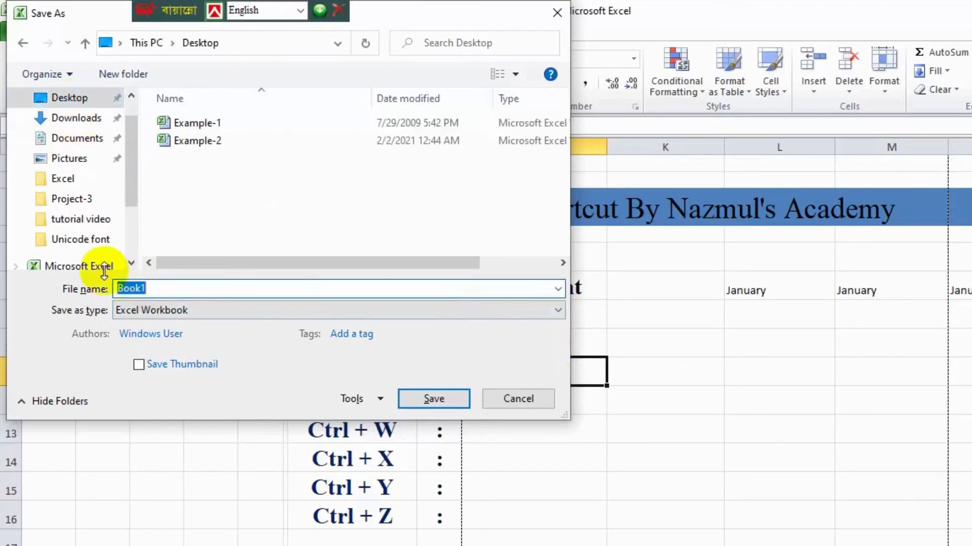
{"action": "type", "text": "Shortcur"}
{"action": "key", "text": "BackSpace"}
{"action": "type", "text": "t "}
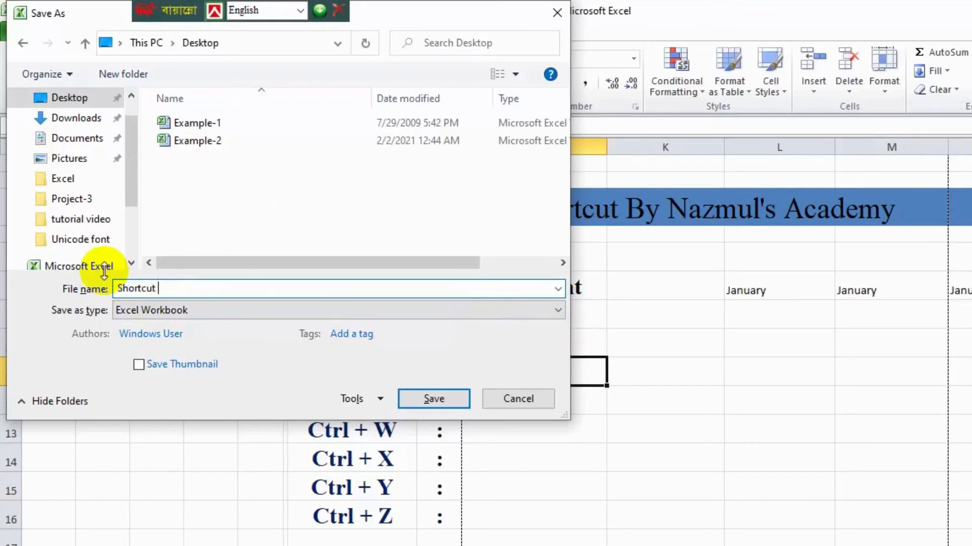
{"action": "type", "text": "Keys"}
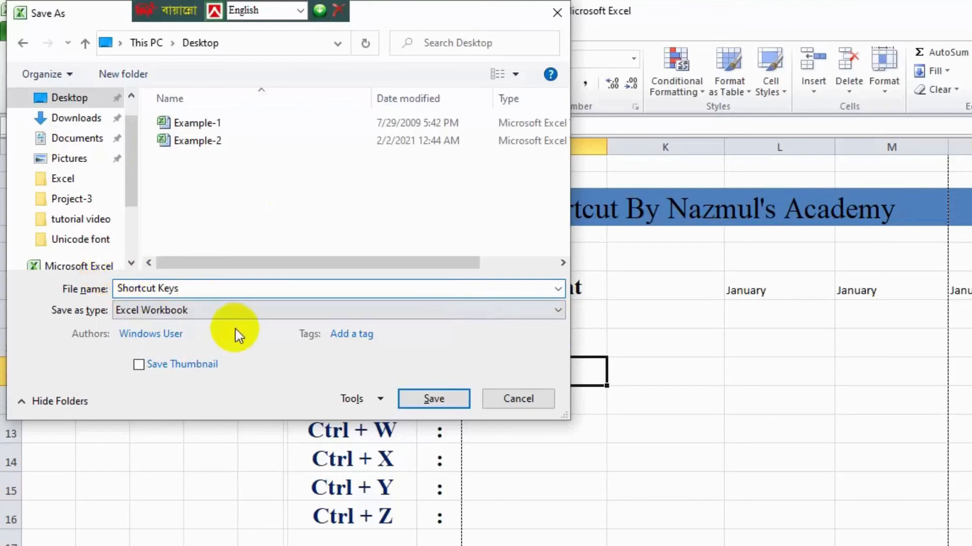
{"action": "left_click", "coordinate": [430, 398]}
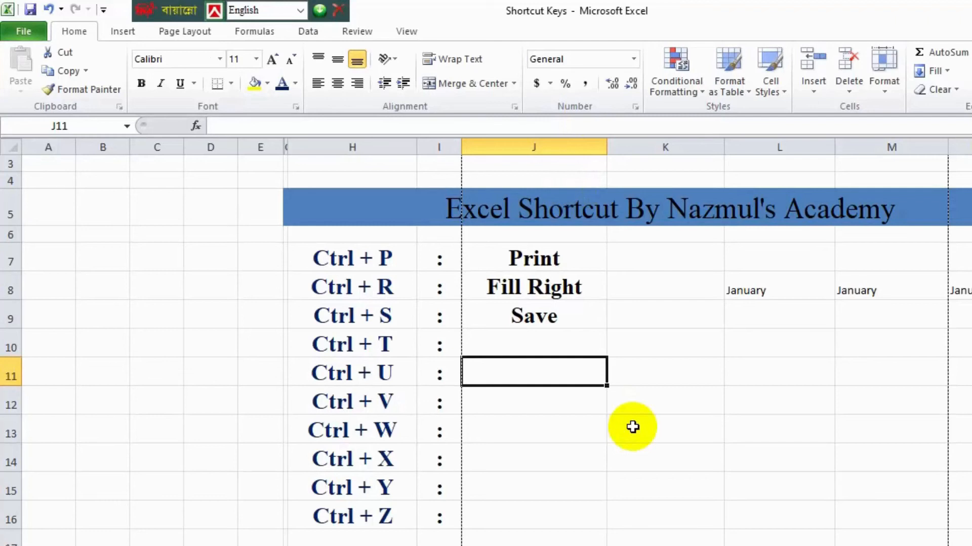
Create a table from the range L8:N8 with the "My table has headers" option off.
{"action": "left_click", "coordinate": [522, 342]}
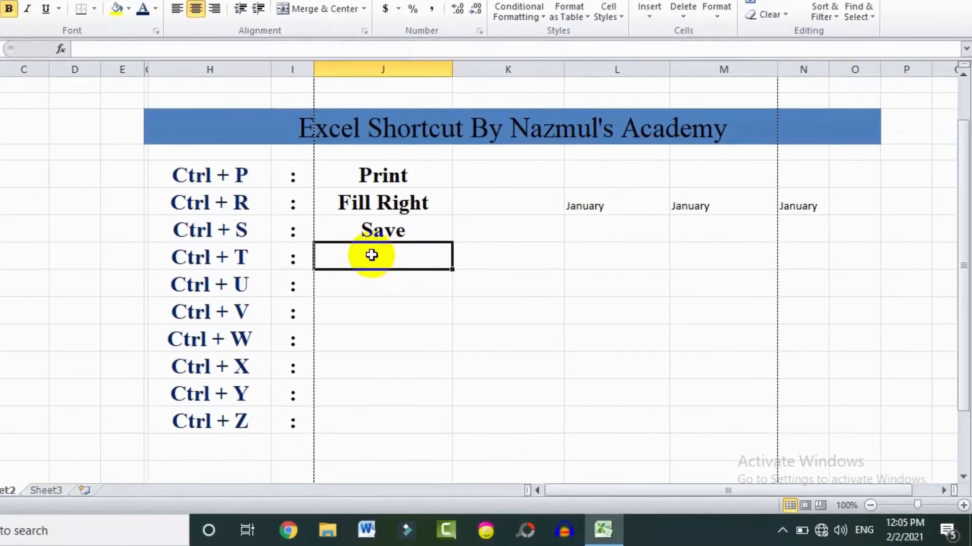
{"action": "left_click_drag", "start_coordinate": [570, 208], "coordinate": [801, 208]}
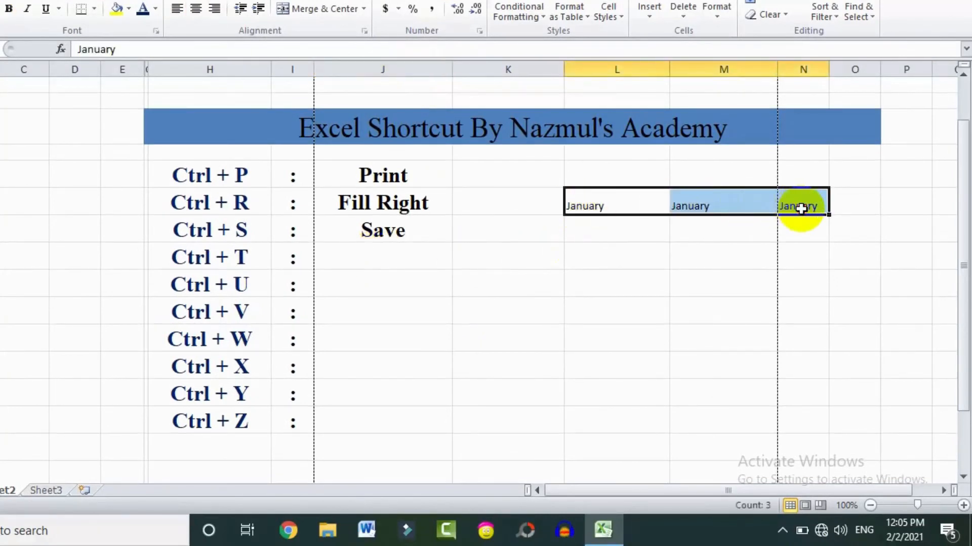
{"action": "key", "text": "ctrl+t"}
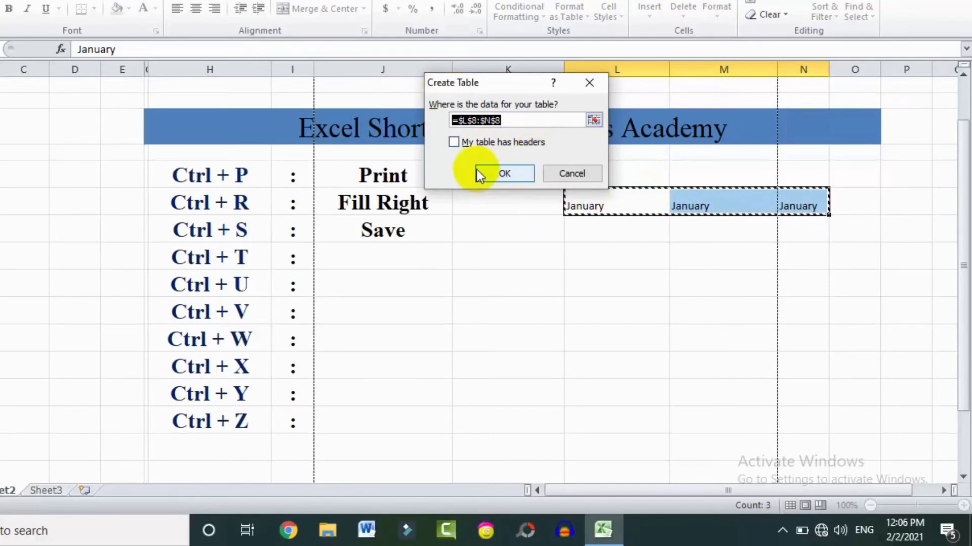
{"action": "left_click", "coordinate": [454, 142]}
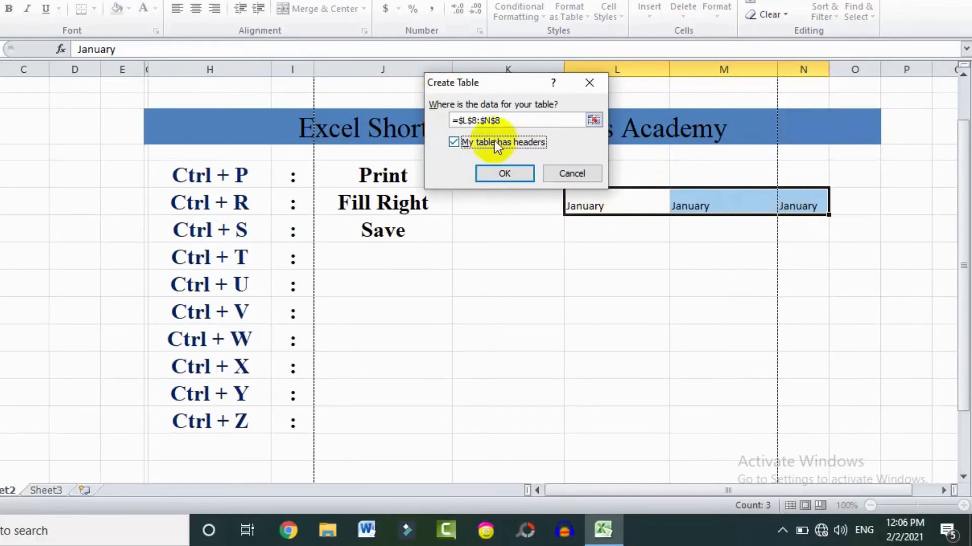
{"action": "left_click", "coordinate": [456, 145]}
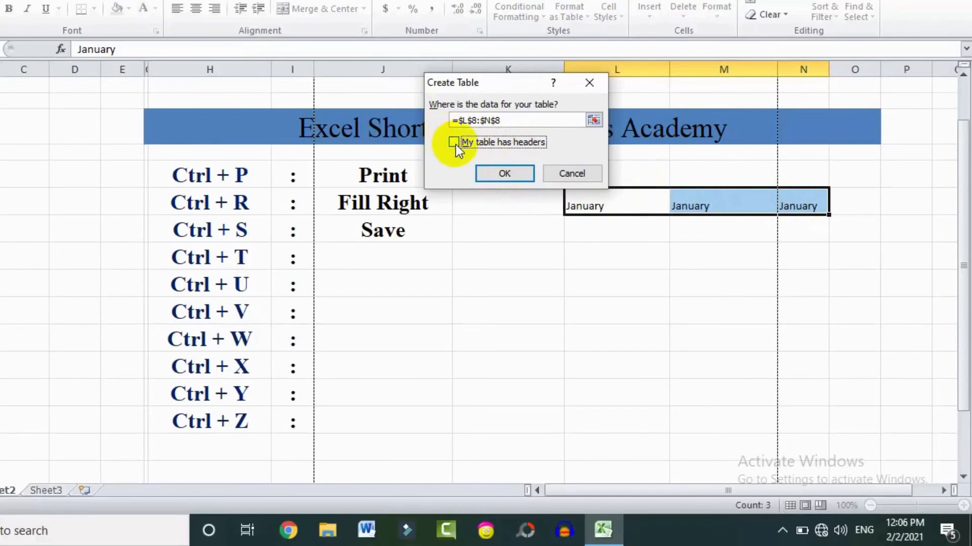
{"action": "left_click", "coordinate": [502, 177]}
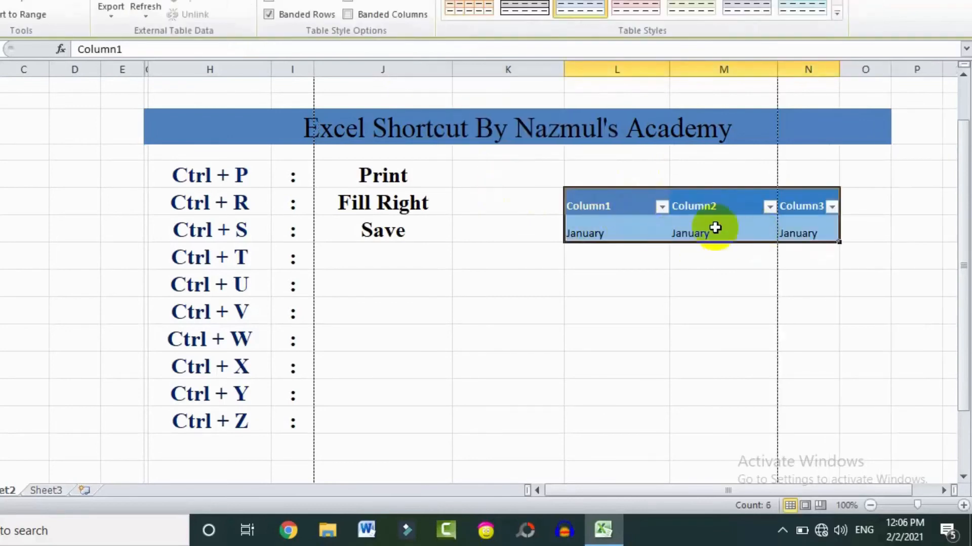
{"action": "left_click", "coordinate": [628, 205]}
{"action": "left_click", "coordinate": [718, 205]}
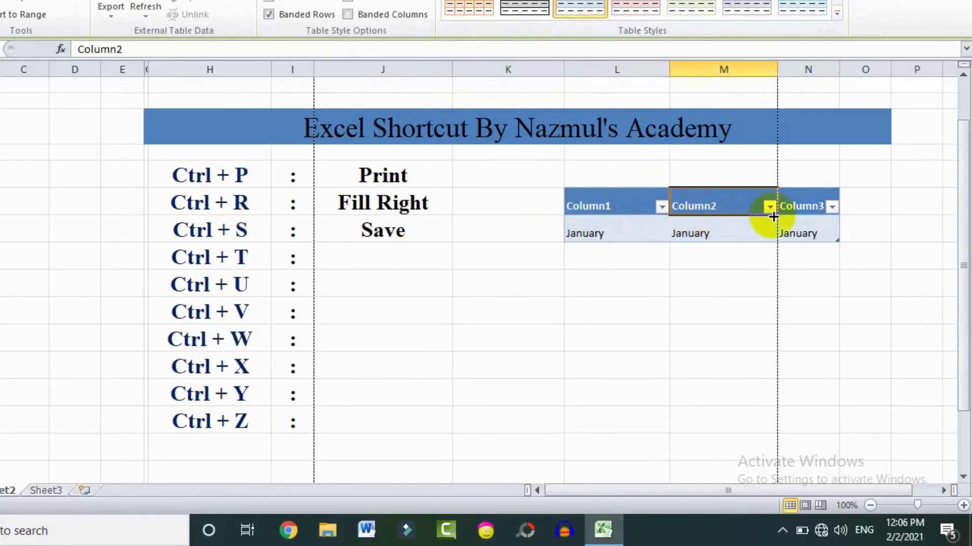
{"action": "left_click_drag", "start_coordinate": [796, 237], "coordinate": [732, 241]}
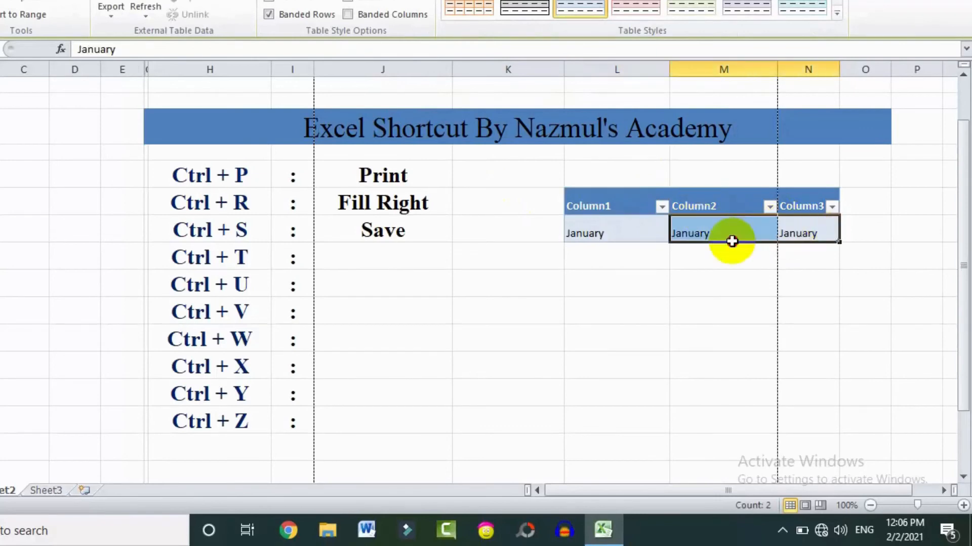
{"action": "left_click", "coordinate": [617, 247]}
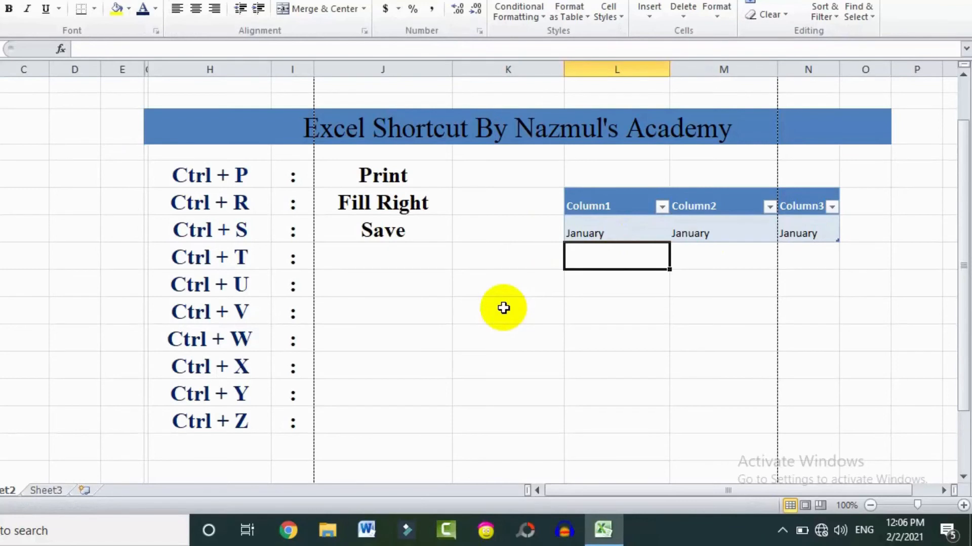
Enter the description "Create Table" for Ctrl + T in cell J10.
{"action": "left_click", "coordinate": [351, 264]}
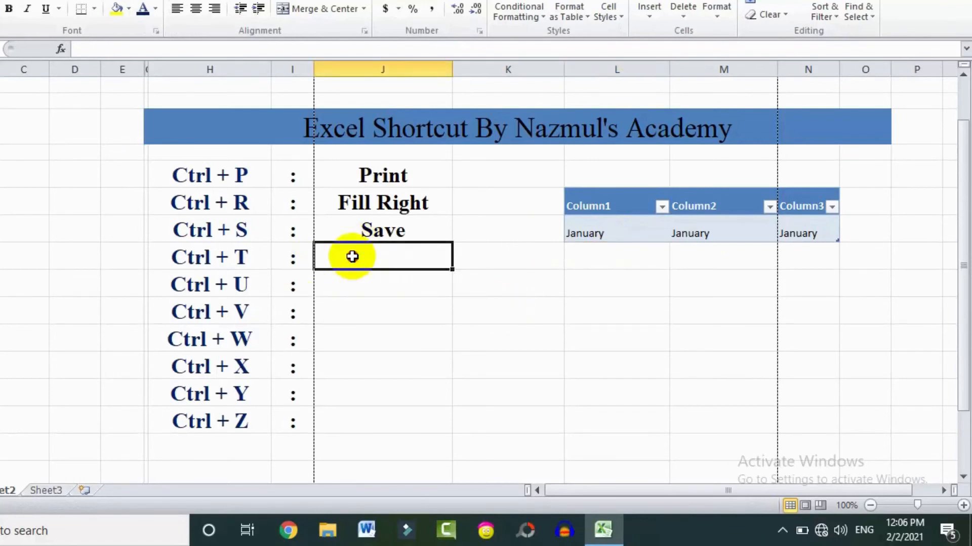
{"action": "type", "text": "Cre"}
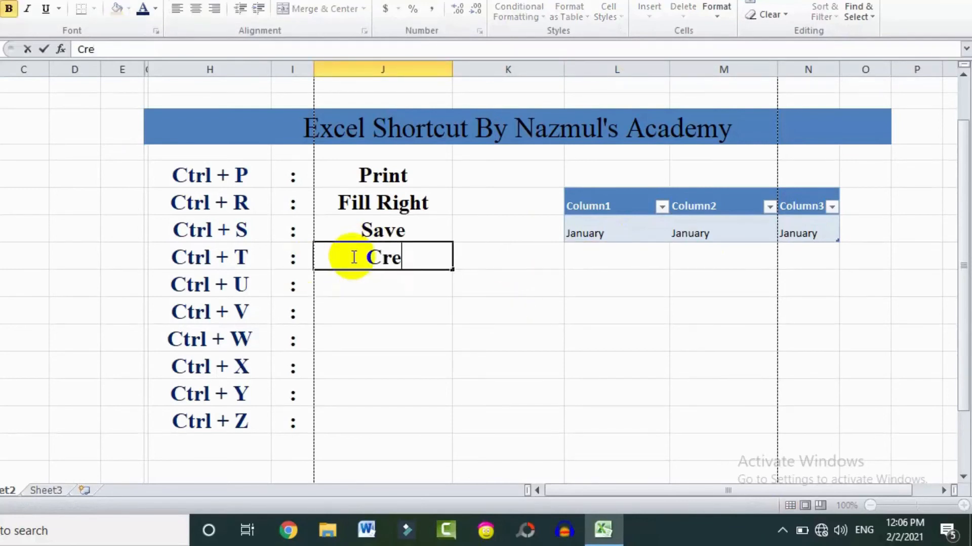
{"action": "type", "text": "ate Ta"}
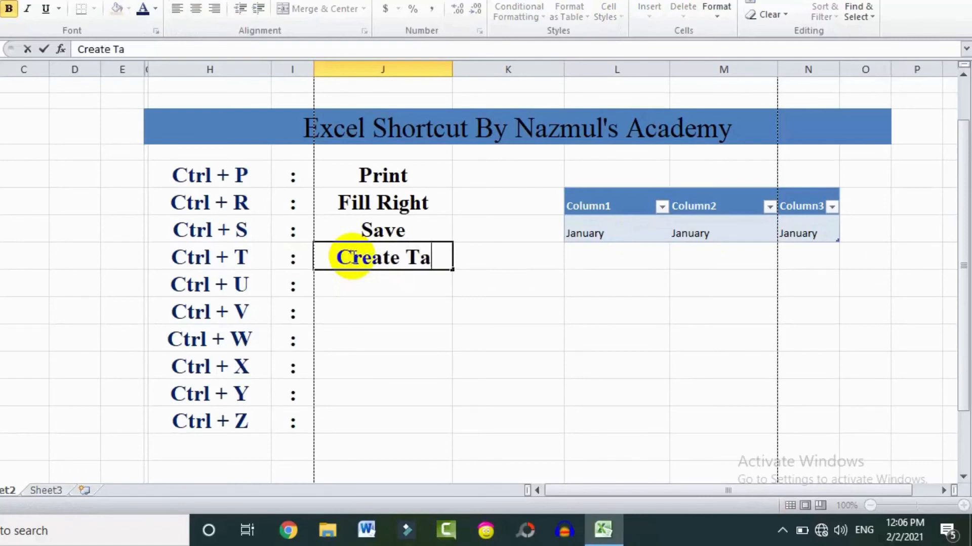
{"action": "type", "text": "ble"}
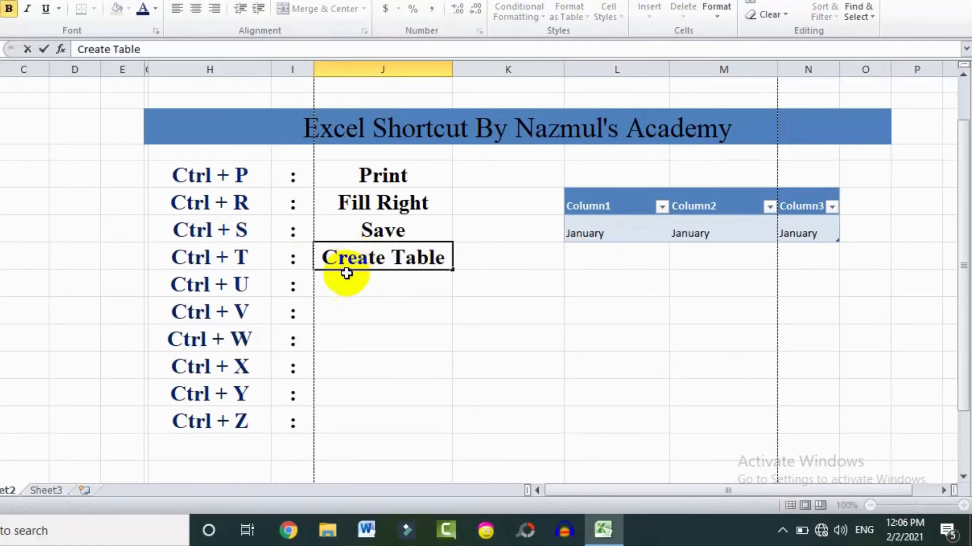
Enter the description "Underline" for Ctrl + U in cell J11.
{"action": "left_click", "coordinate": [357, 286]}
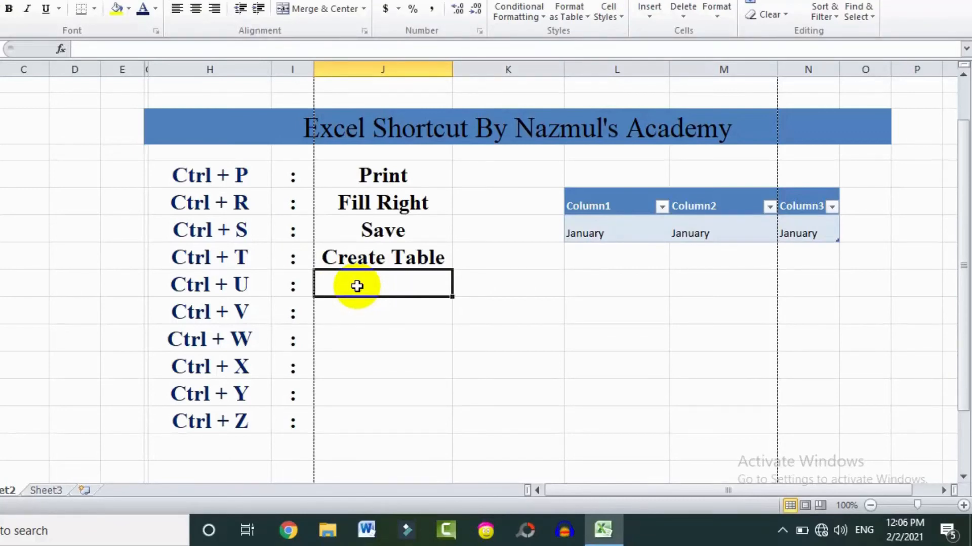
{"action": "type", "text": "Und"}
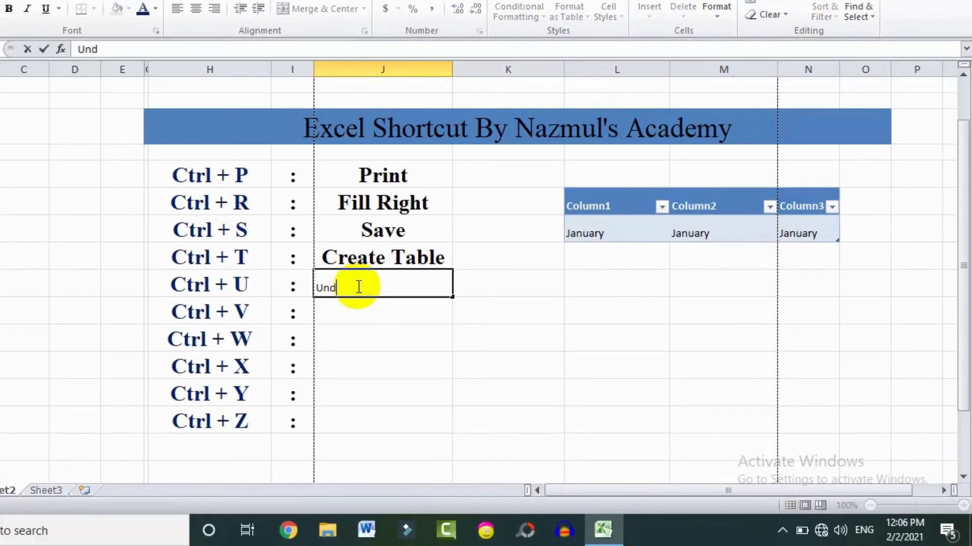
{"action": "type", "text": "erline"}
{"action": "key", "text": "Return"}
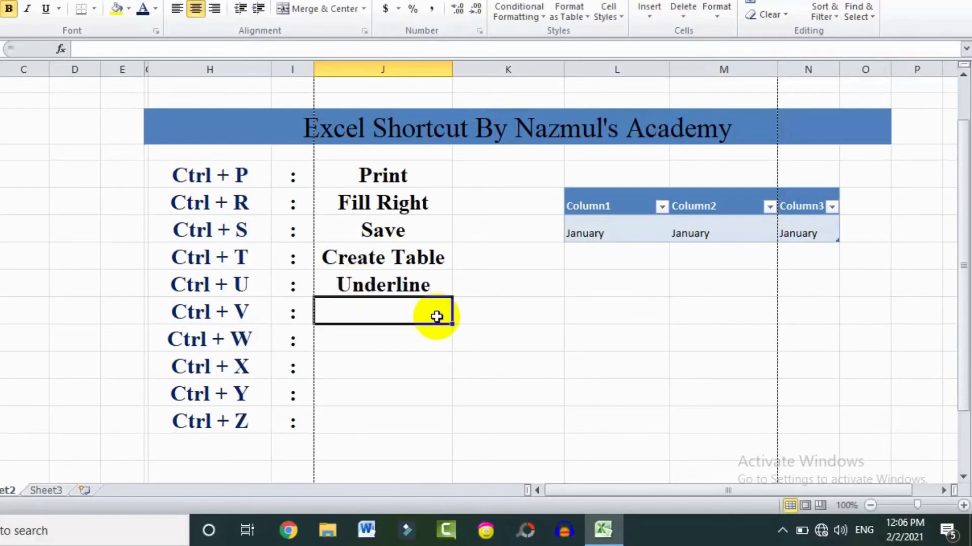
Apply underline formatting to the text in cell J11, remove it, and reapply it.
{"action": "left_click", "coordinate": [360, 287]}
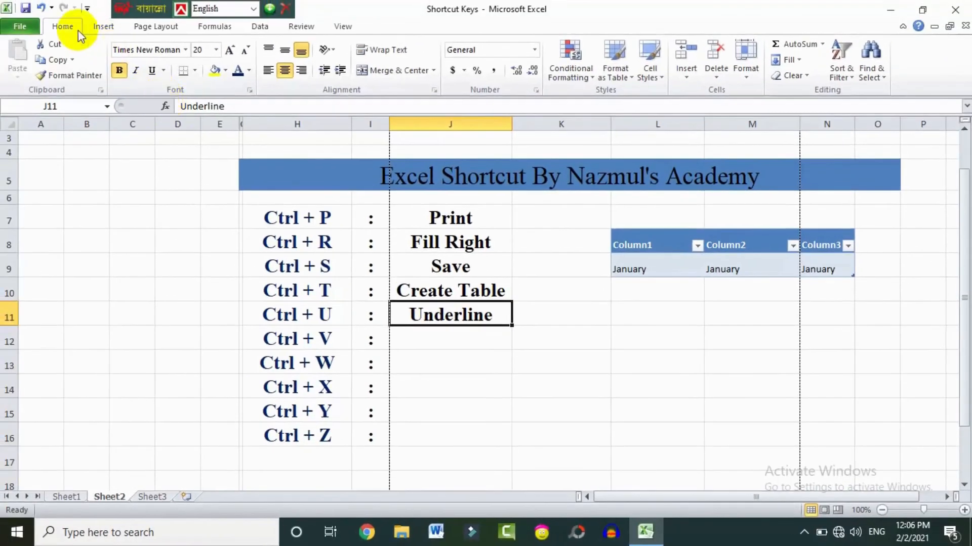
{"action": "left_click", "coordinate": [155, 75]}
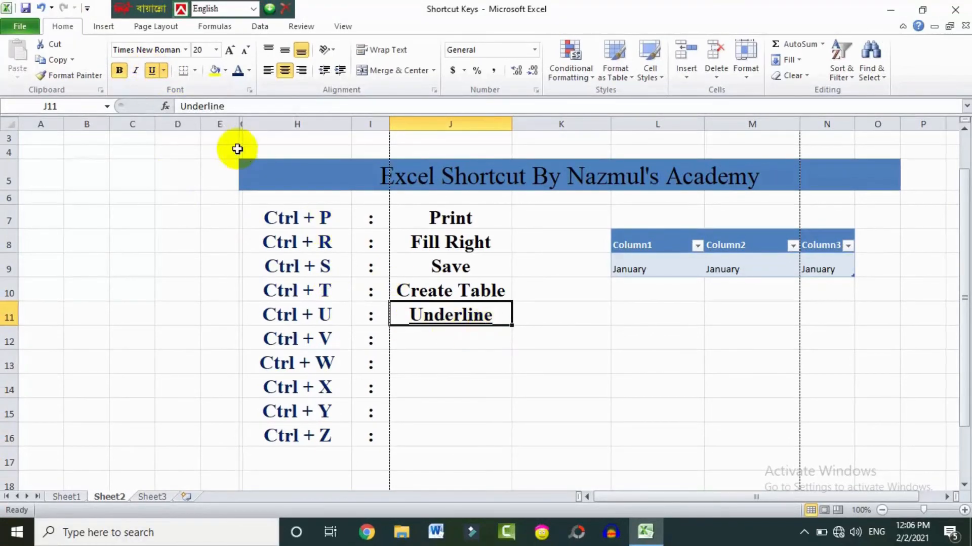
{"action": "left_click", "coordinate": [150, 69]}
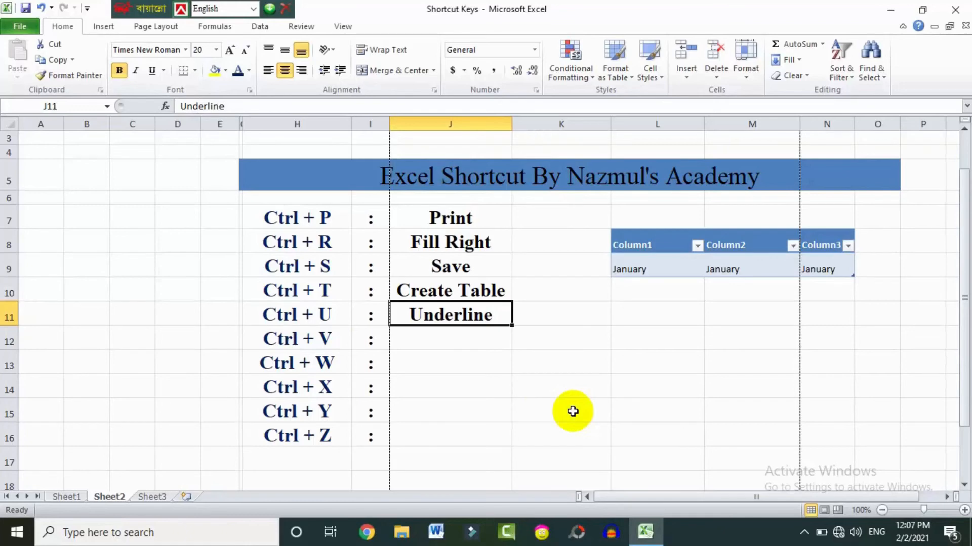
{"action": "key", "text": "ctrl+u"}
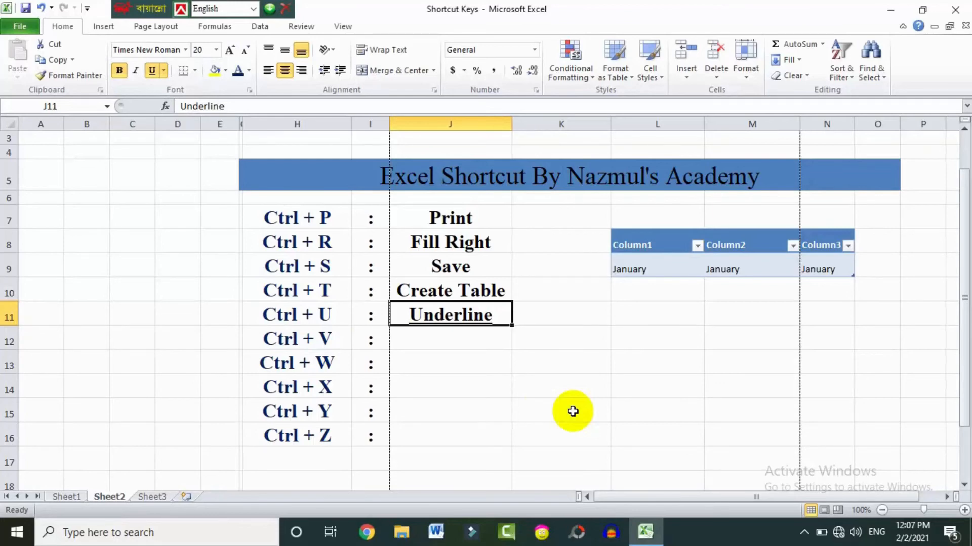
Remove the underline from cell J11 and enter the description "Paste" for Ctrl + V in cell J12.
{"action": "key", "text": "ctrl+u"}
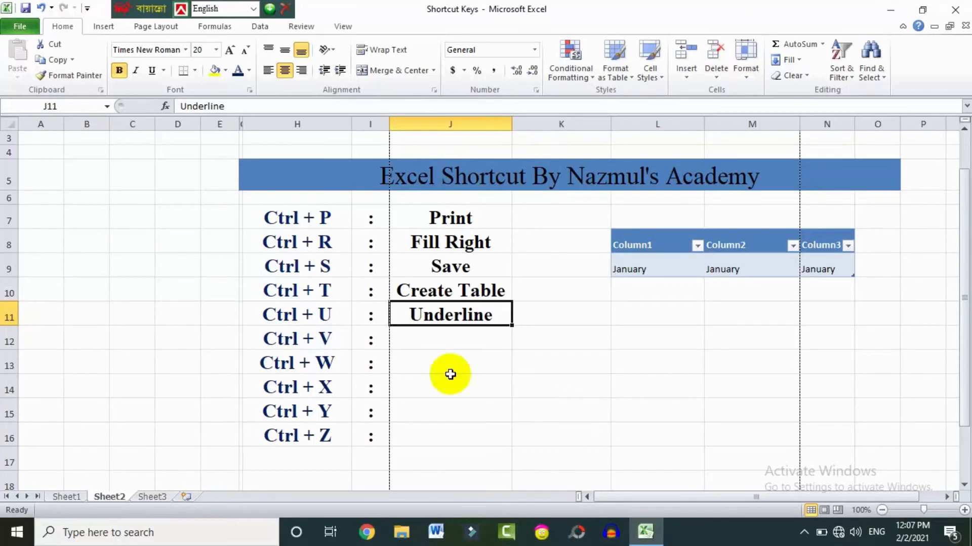
{"action": "left_click", "coordinate": [416, 339]}
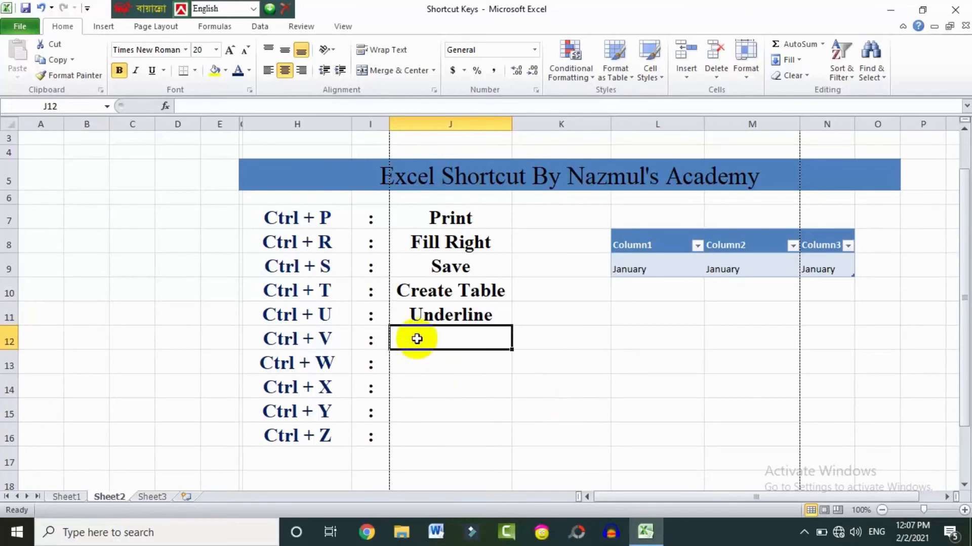
{"action": "type", "text": "Paste"}
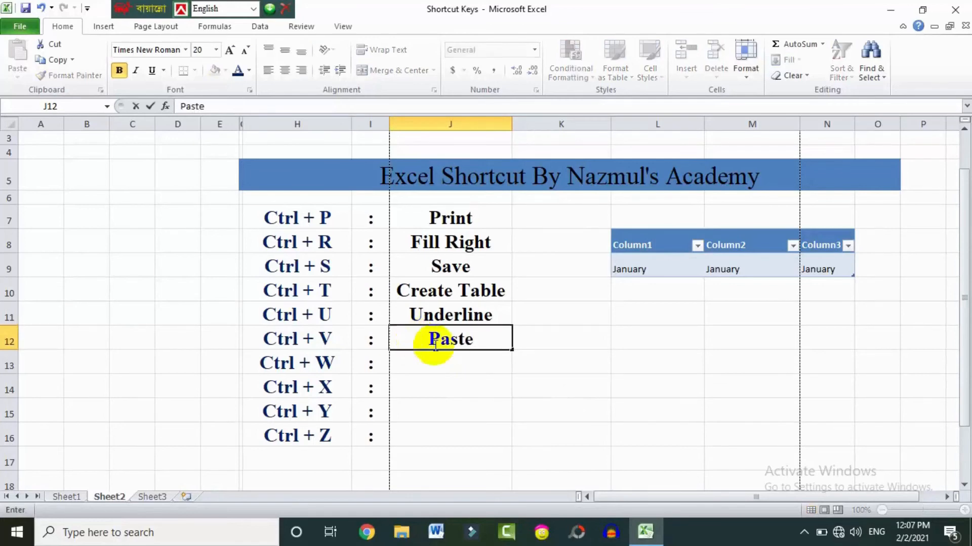
{"action": "left_click", "coordinate": [491, 365]}
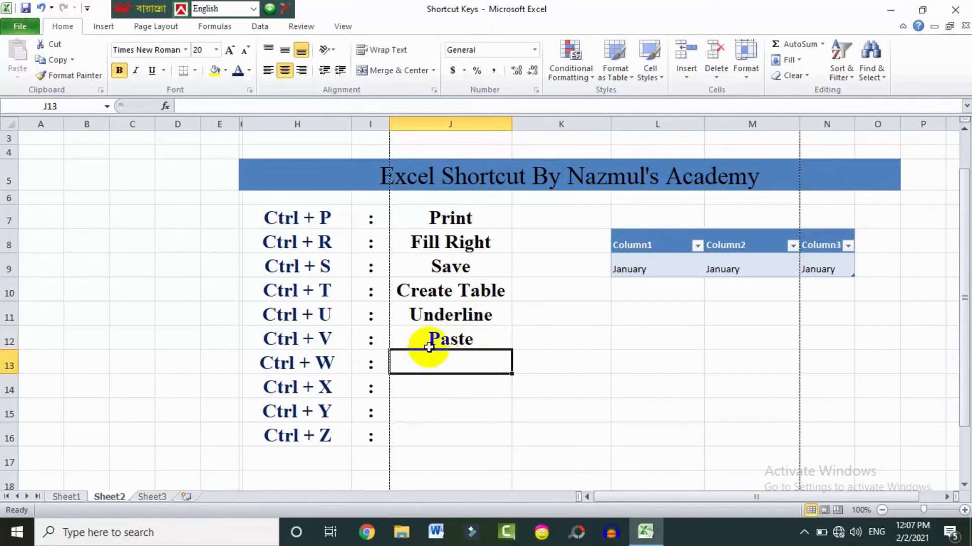
Copy the "Underline" text from cell J11 and paste it into cell L11.
{"action": "left_click", "coordinate": [427, 324]}
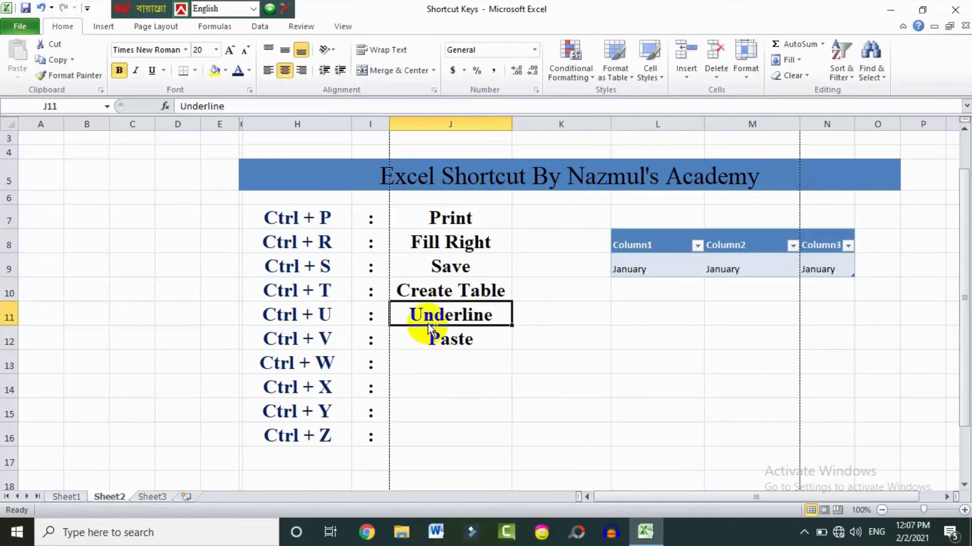
{"action": "key", "text": "ctrl+c"}
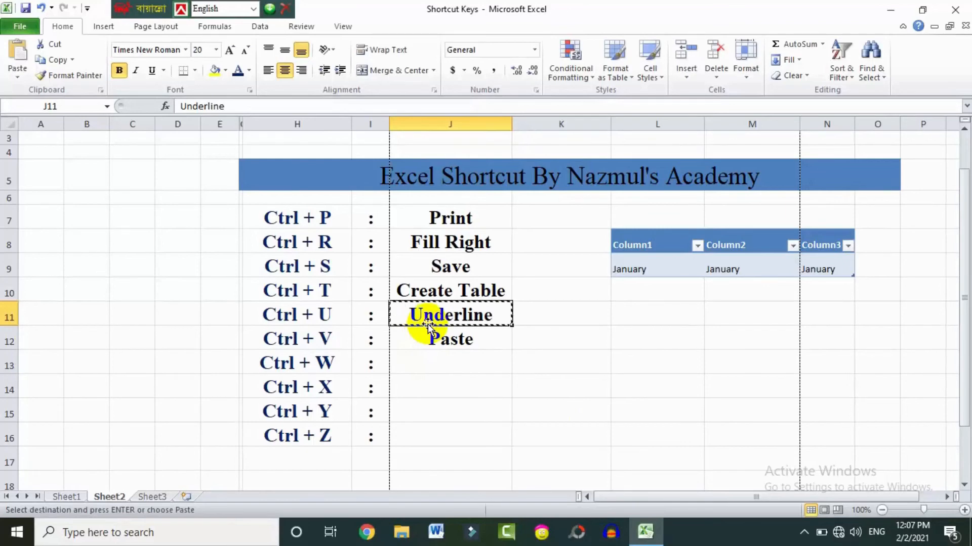
{"action": "left_click", "coordinate": [642, 317]}
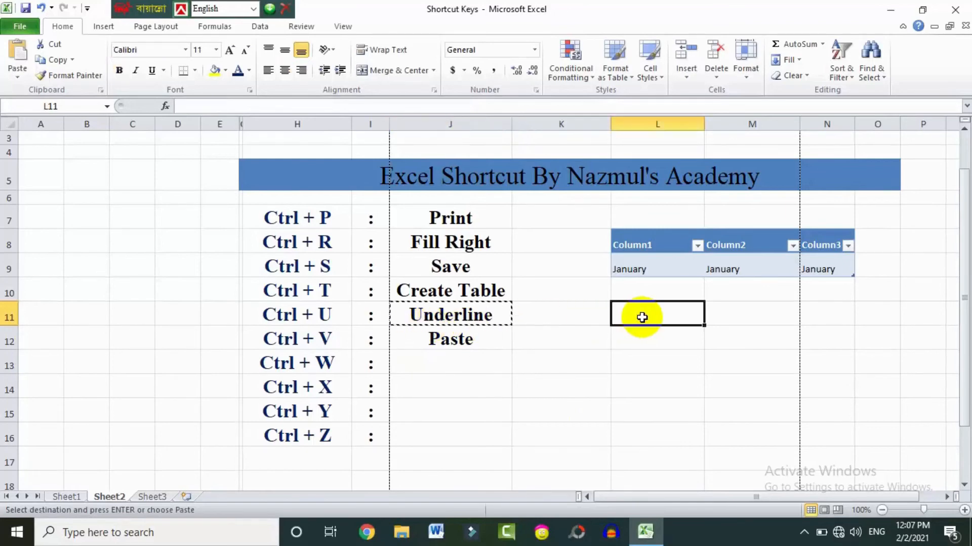
{"action": "key", "text": "ctrl+v"}
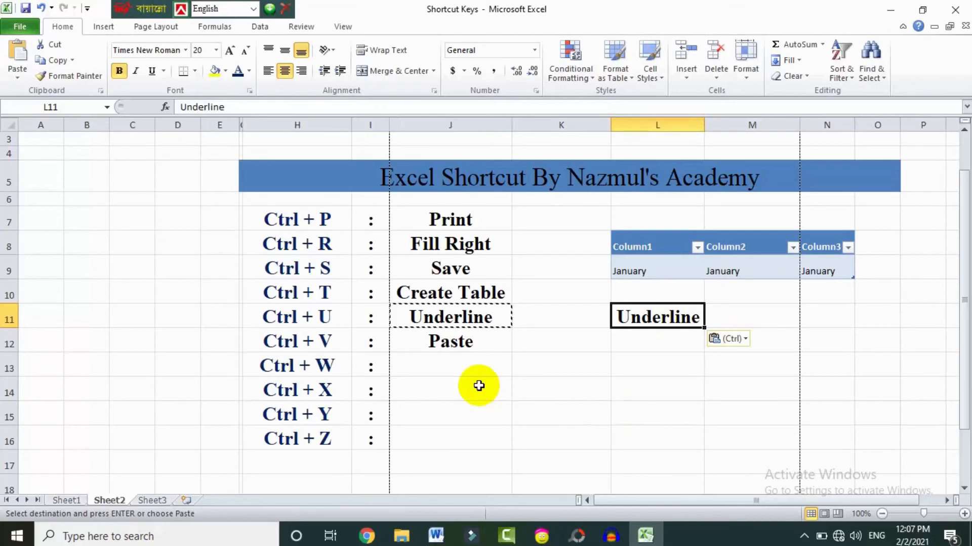
Enter the description "Close Workbook" for Ctrl + W in cell J13 and widen column J to fit the text.
{"action": "left_click", "coordinate": [428, 364]}
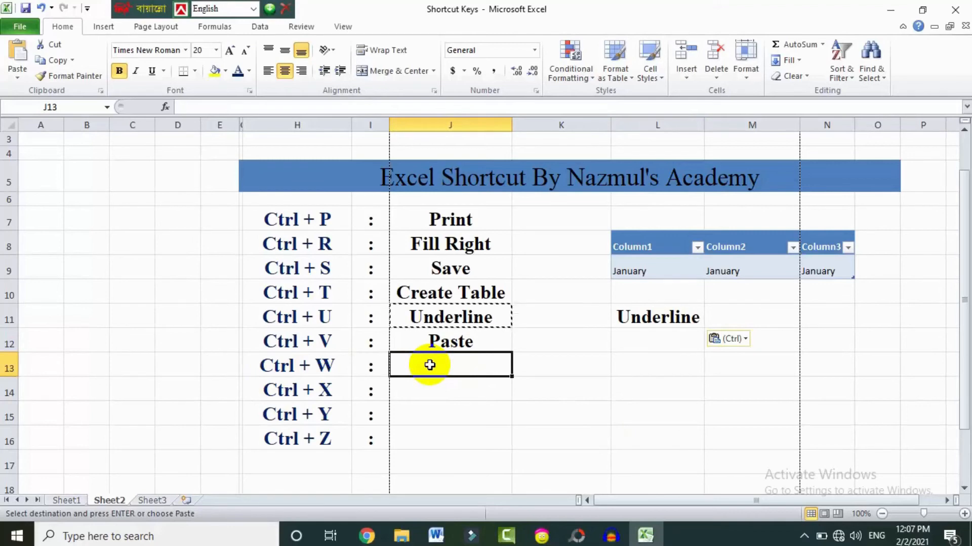
{"action": "type", "text": "C"}
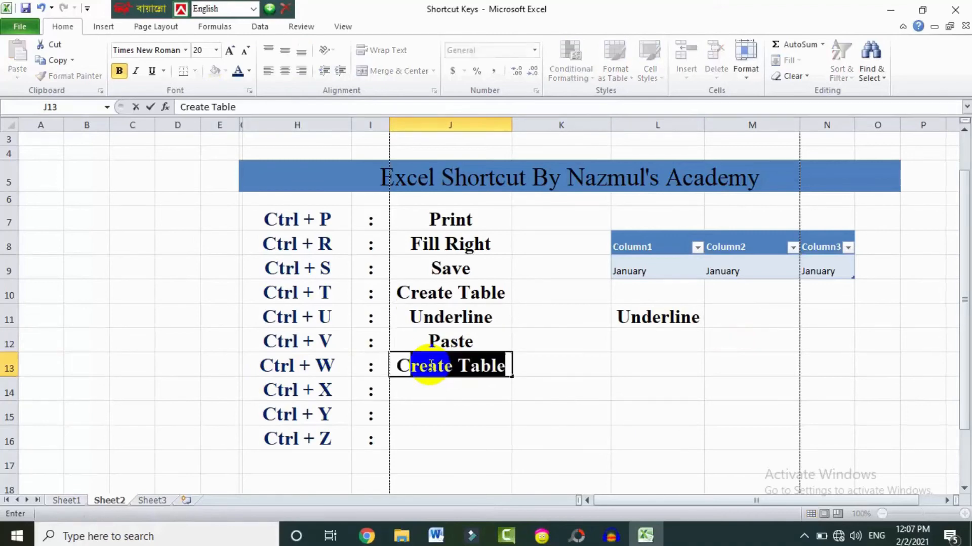
{"action": "type", "text": "lose"}
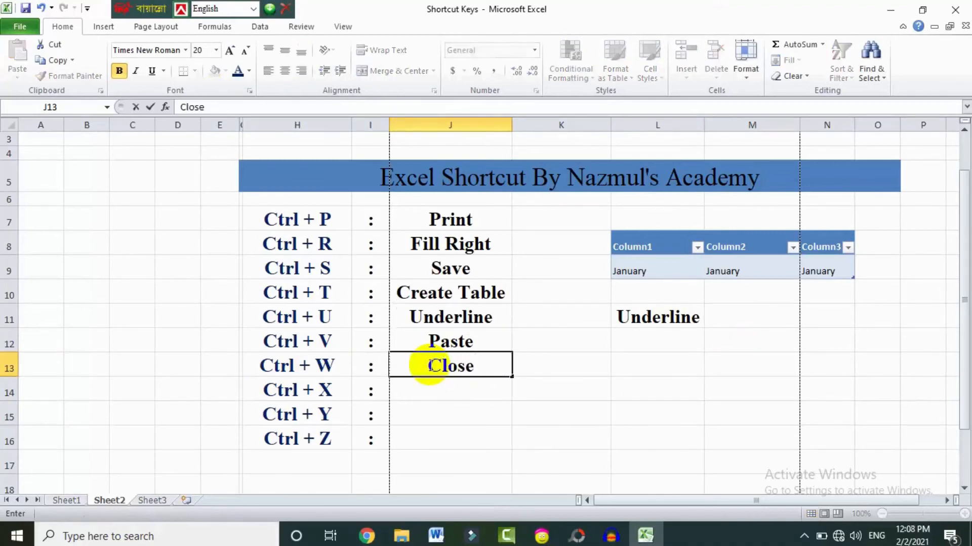
{"action": "type", "text": " W"}
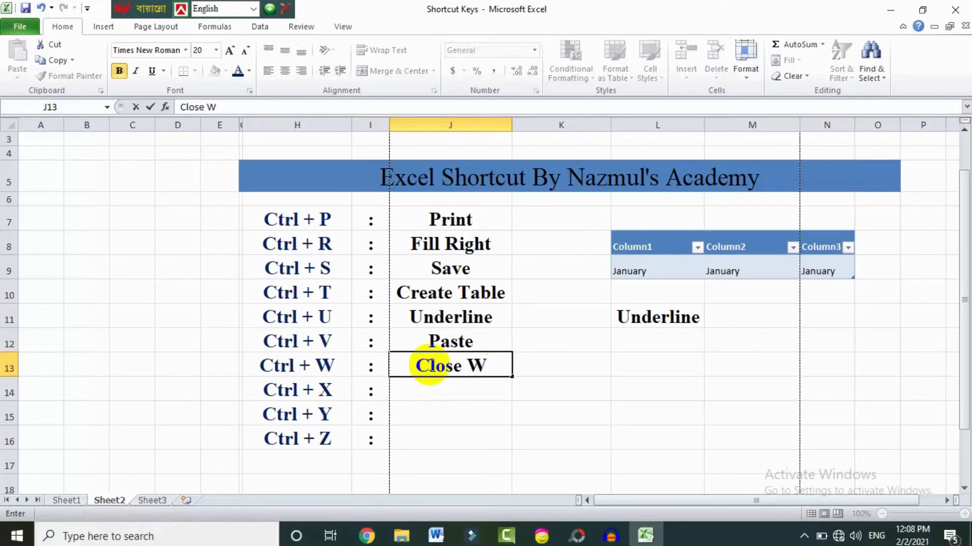
{"action": "type", "text": "orkbook"}
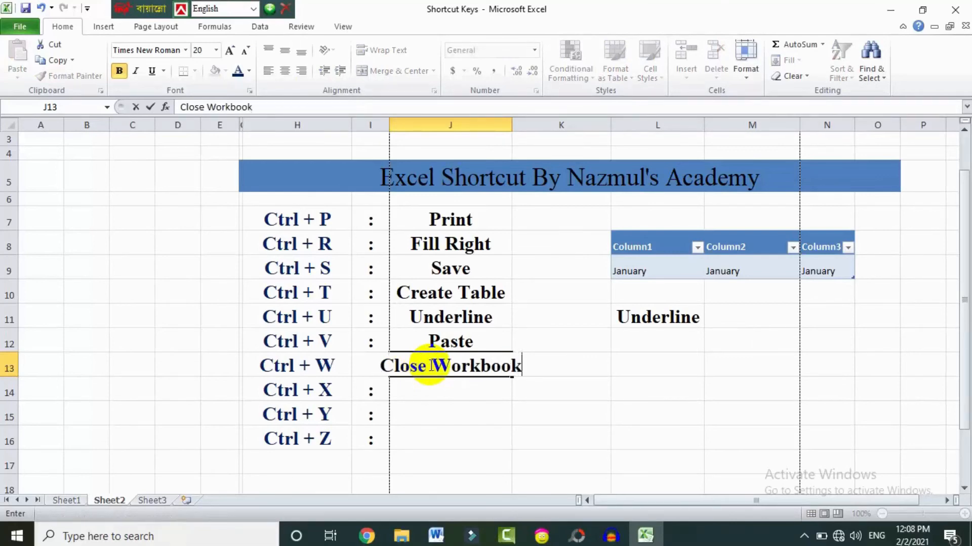
{"action": "key", "text": "Return"}
{"action": "left_click", "coordinate": [508, 413]}
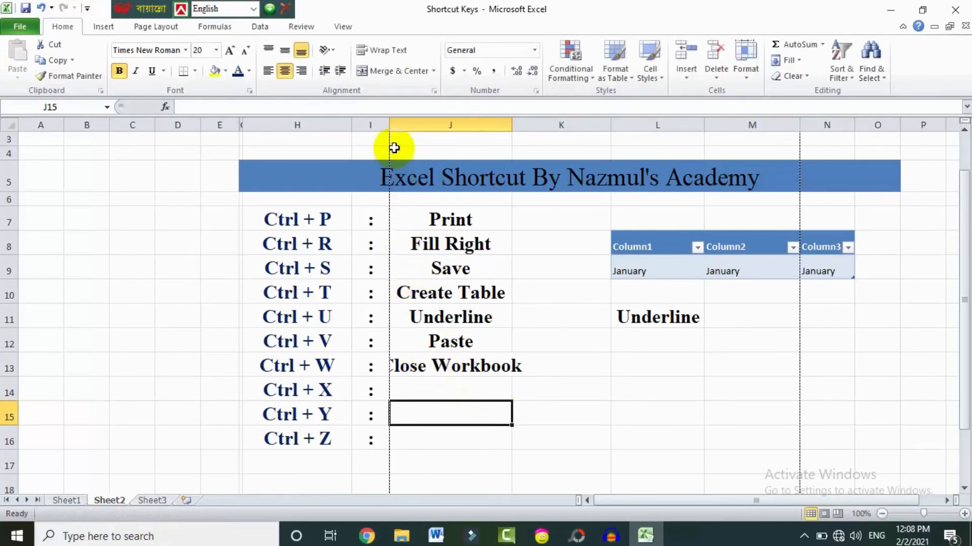
{"action": "left_click_drag", "start_coordinate": [388, 126], "coordinate": [384, 126]}
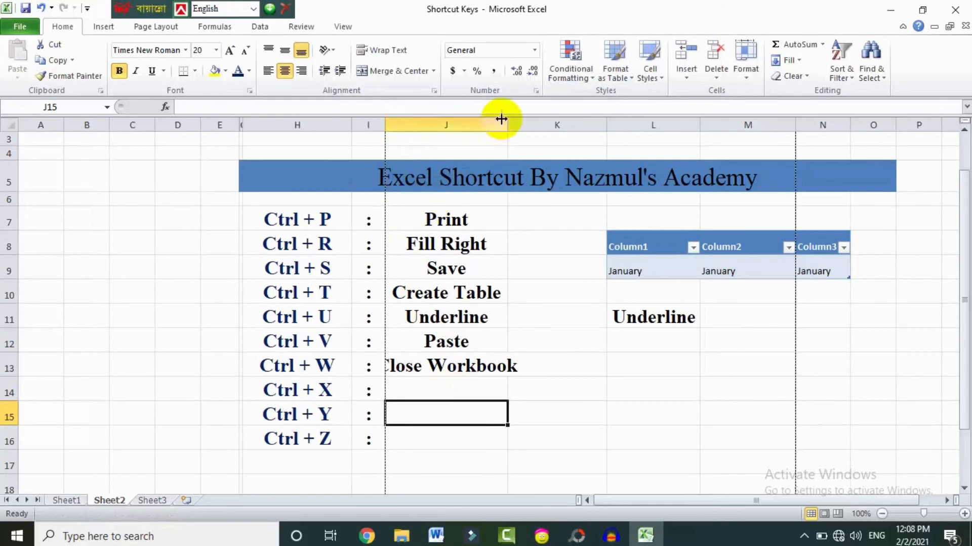
{"action": "left_click_drag", "start_coordinate": [507, 125], "coordinate": [547, 129]}
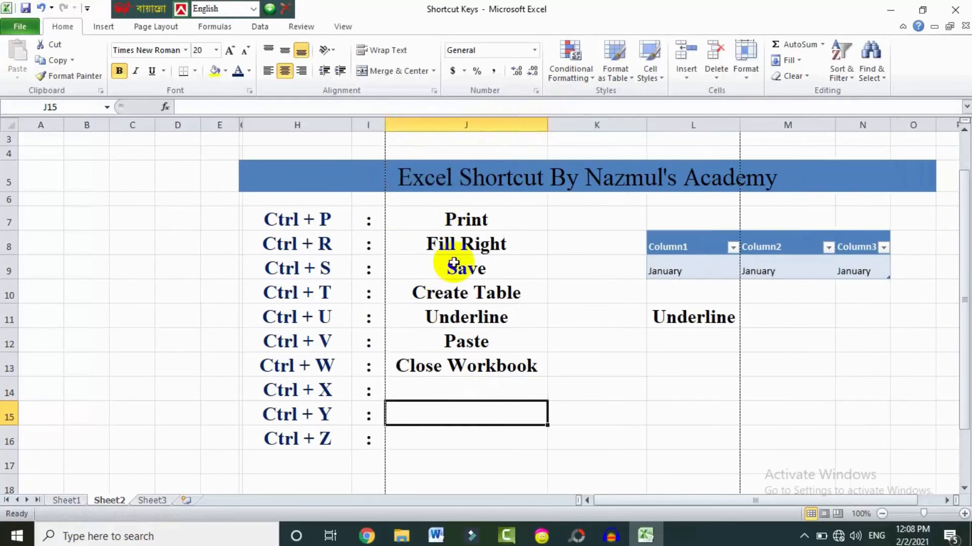
{"action": "left_click", "coordinate": [459, 389]}
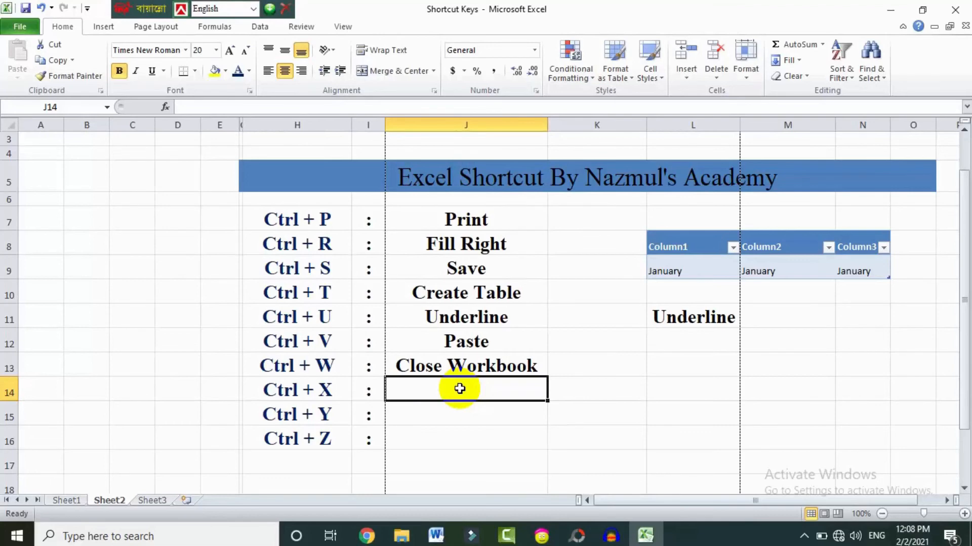
Start closing the workbook twice, cancelling each time so that it stays open.
{"action": "left_click", "coordinate": [956, 12]}
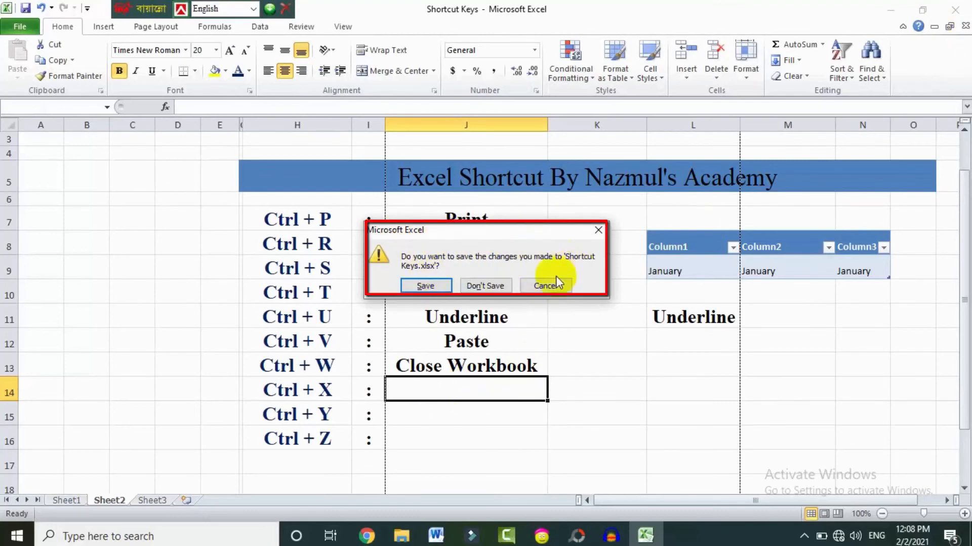
{"action": "left_click", "coordinate": [545, 287]}
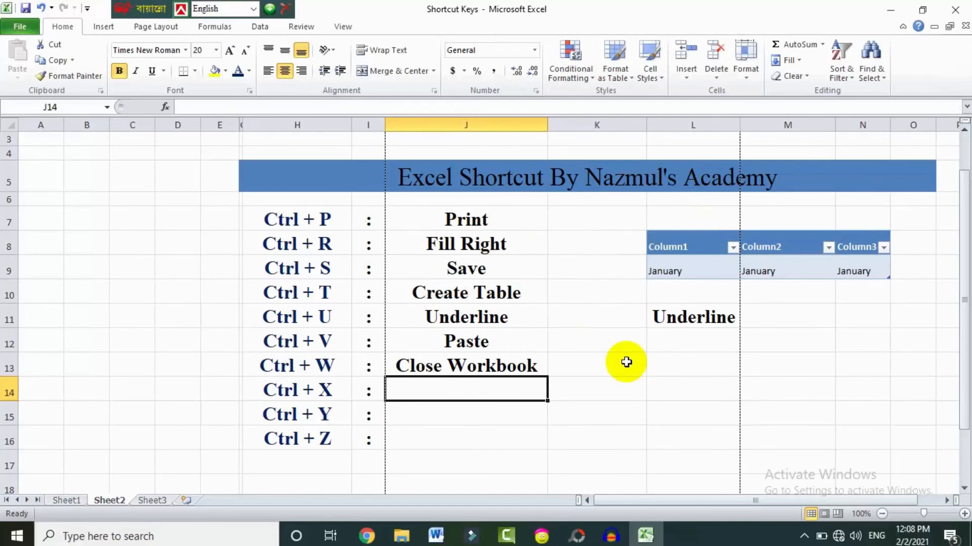
{"action": "key", "text": "ctrl+w"}
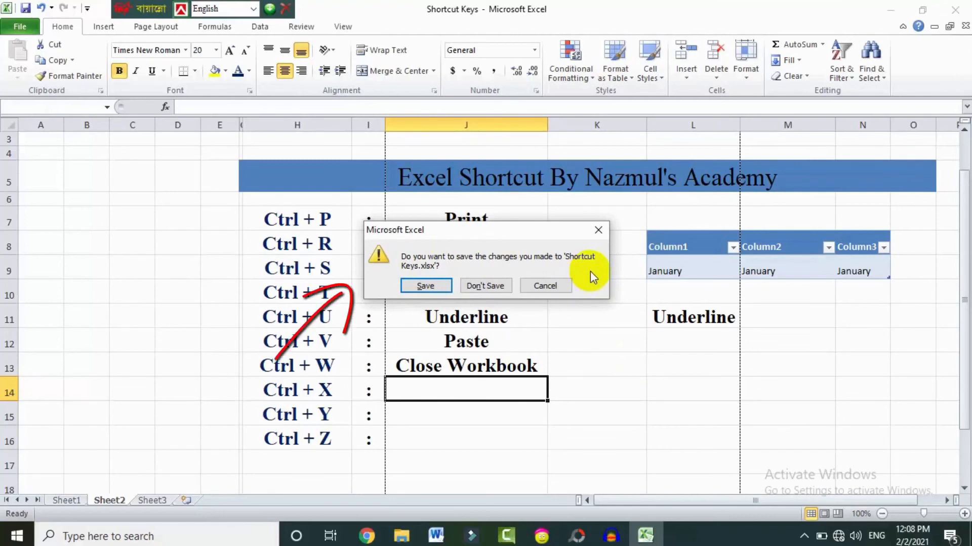
{"action": "left_click", "coordinate": [558, 287]}
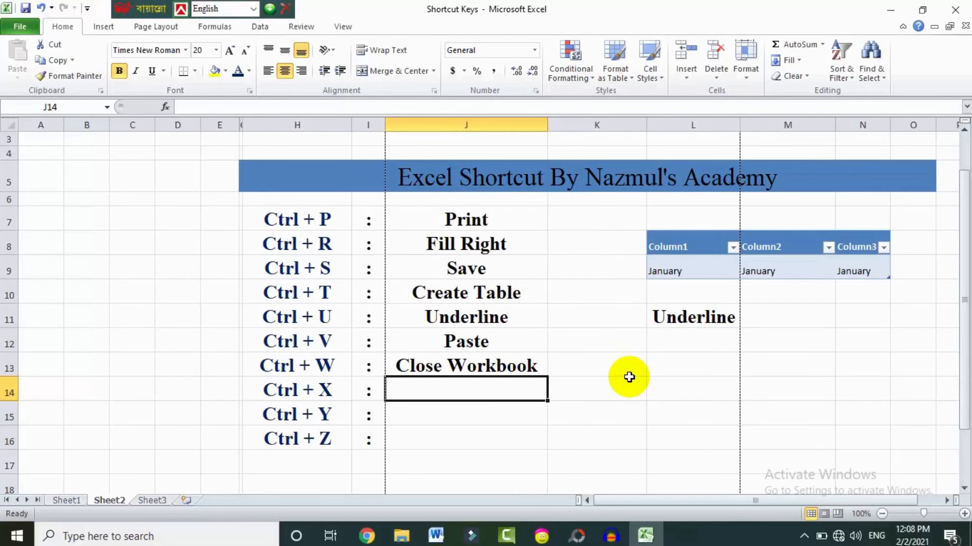
Close the workbook with its changes saved, and reopen Shortcut Keys from the recent workbooks.
{"action": "key", "text": "ctrl+w"}
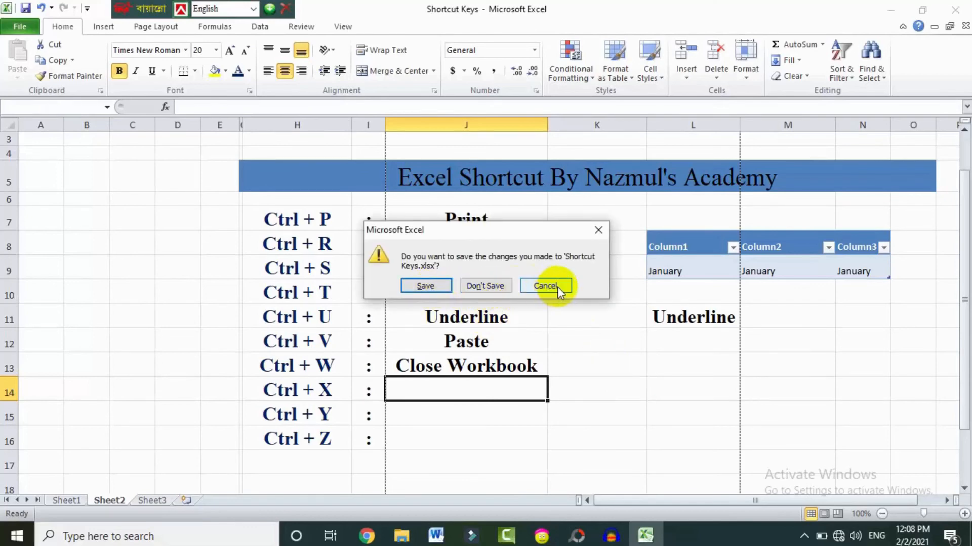
{"action": "left_click", "coordinate": [424, 287]}
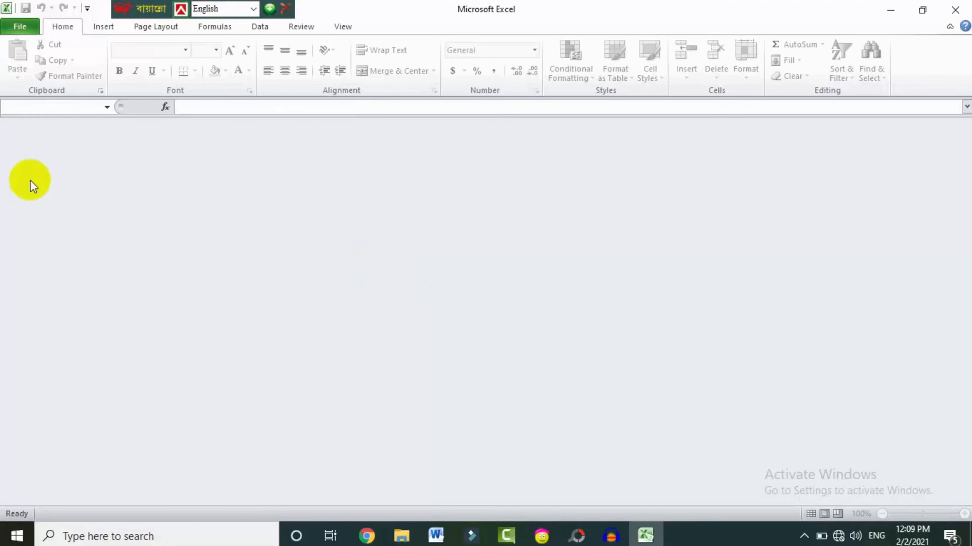
{"action": "left_click", "coordinate": [21, 27]}
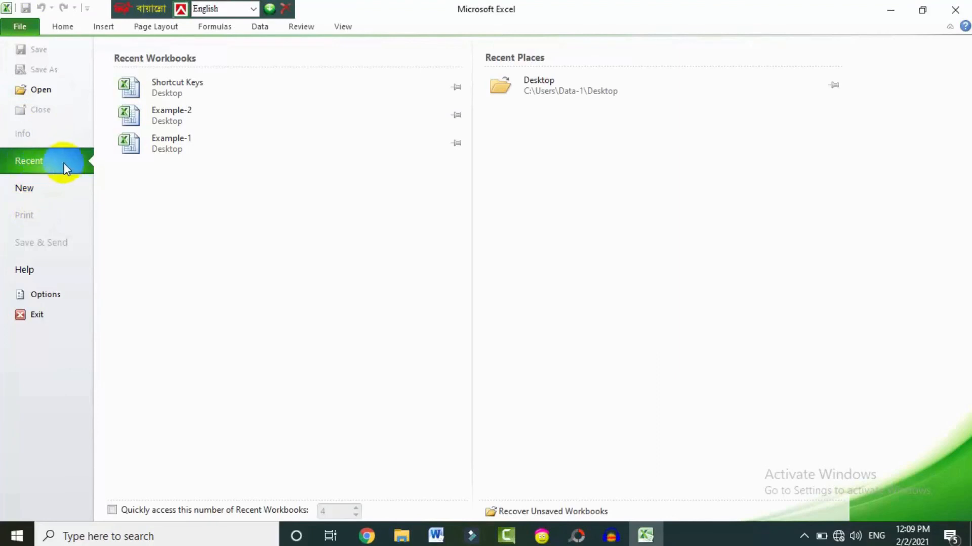
{"action": "left_click", "coordinate": [185, 92]}
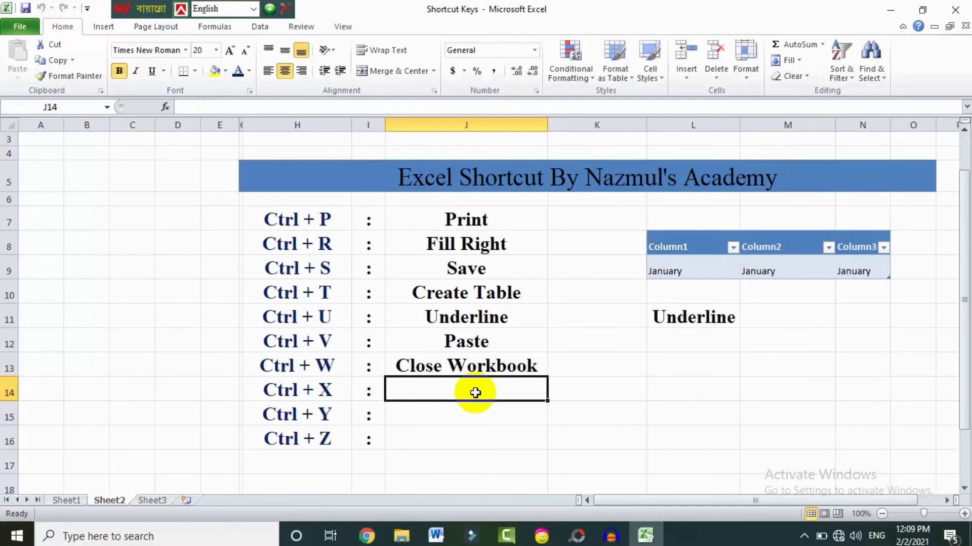
Enter the description "Cut" for Ctrl + X in cell J14.
{"action": "type", "text": "Cu"}
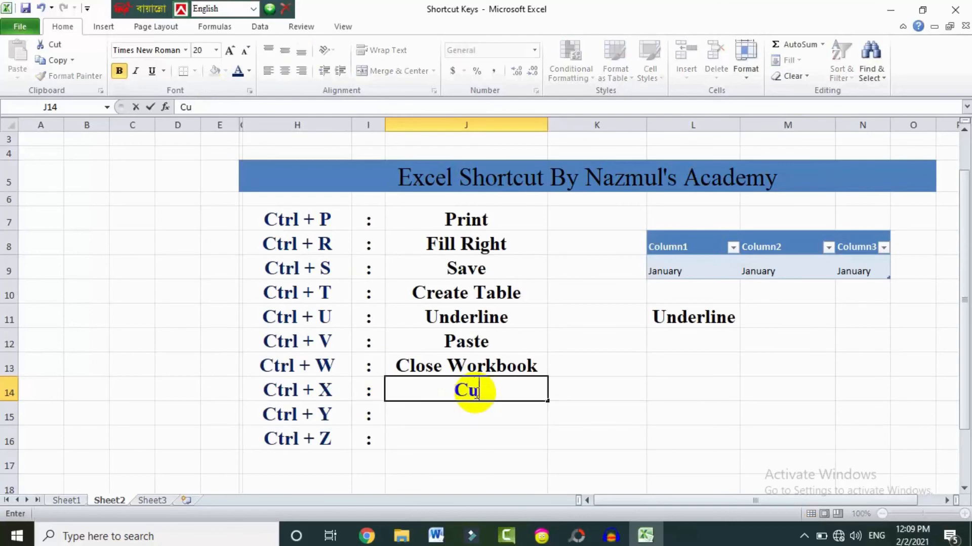
{"action": "type", "text": "t"}
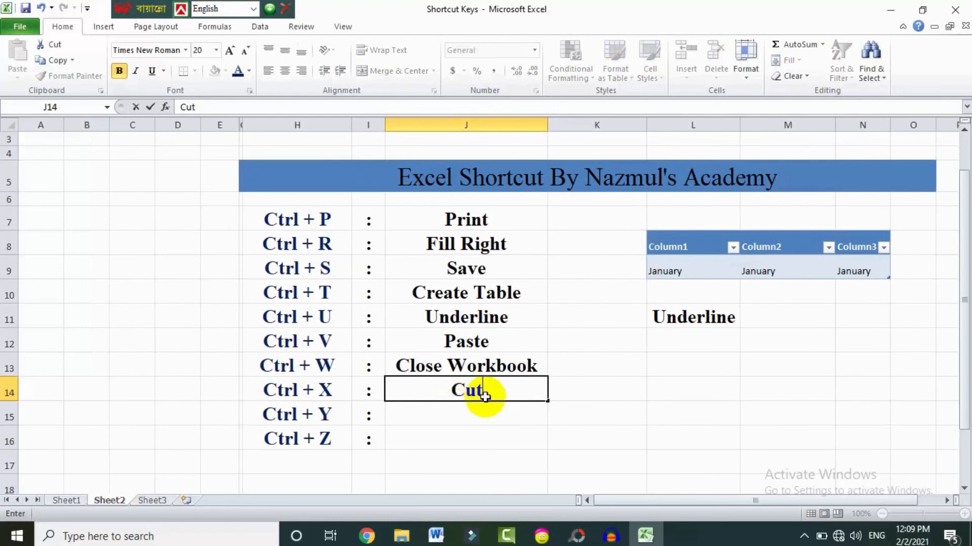
{"action": "left_click", "coordinate": [526, 446]}
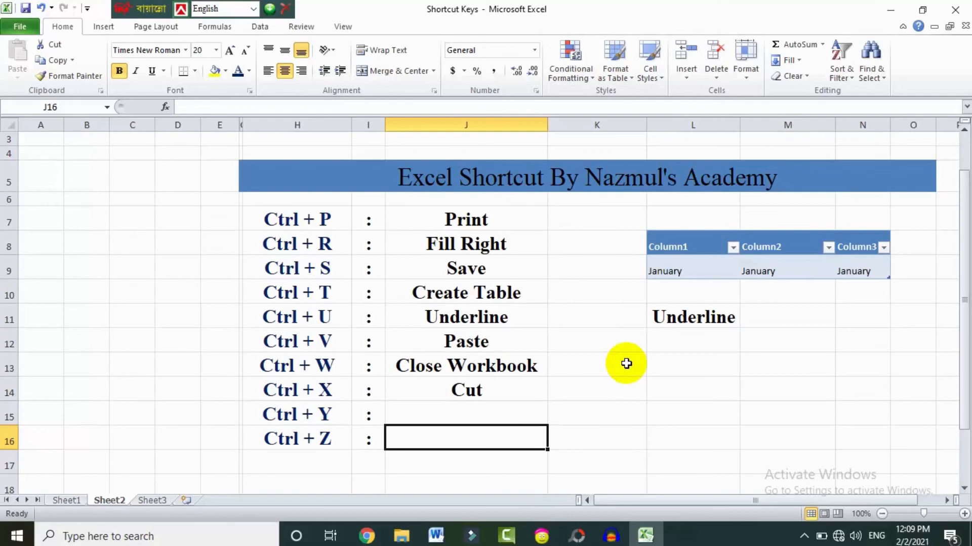
Cut the "Underline" text from cell L11 and paste it into cell K15.
{"action": "left_click", "coordinate": [698, 317]}
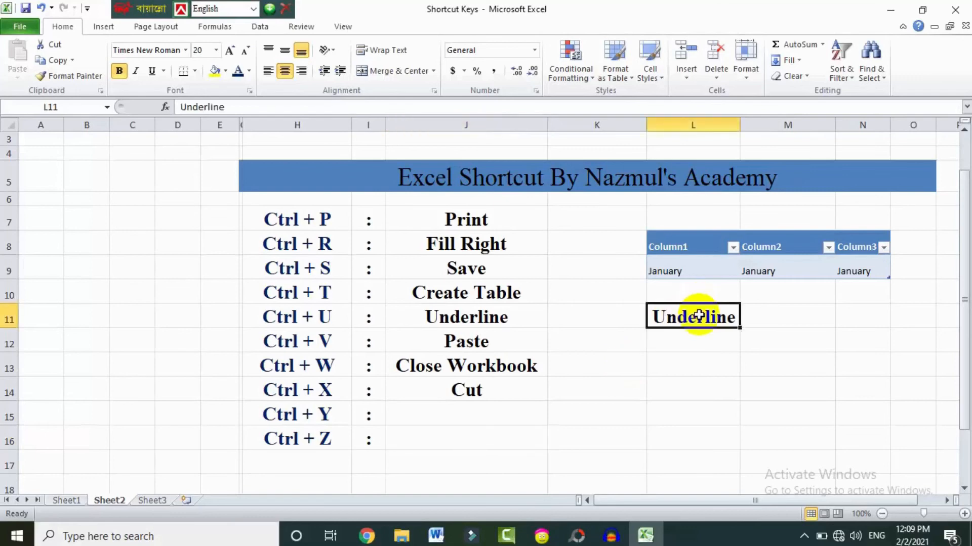
{"action": "key", "text": "ctrl+c"}
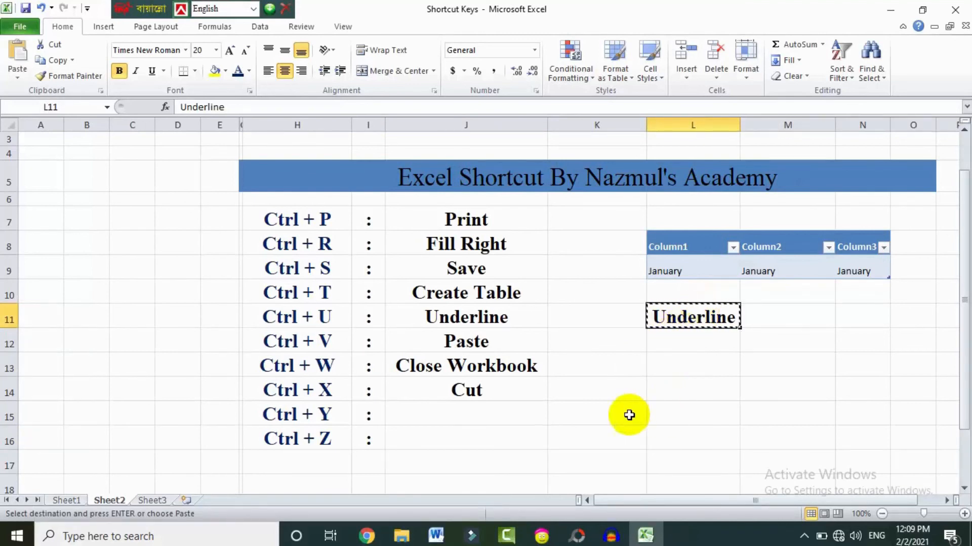
{"action": "left_click", "coordinate": [601, 417]}
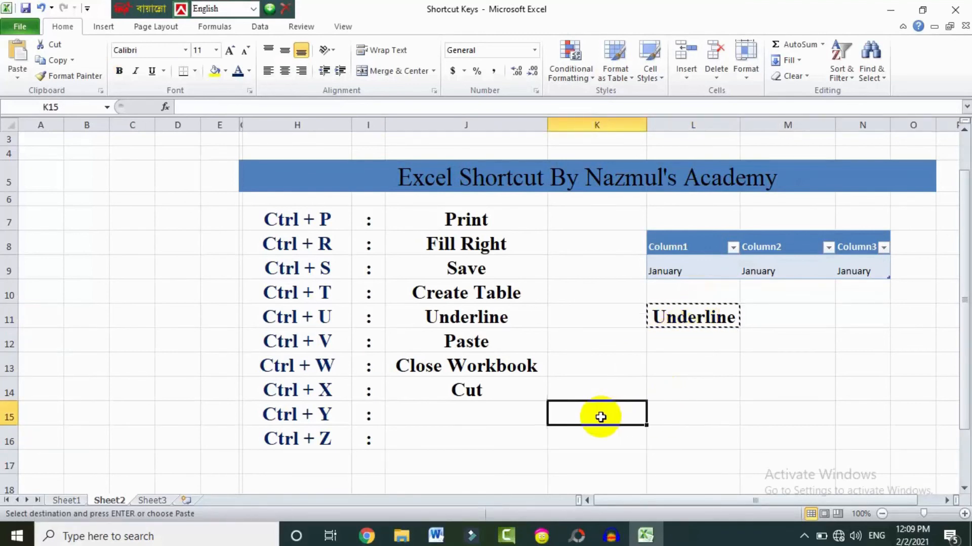
{"action": "key", "text": "ctrl+v"}
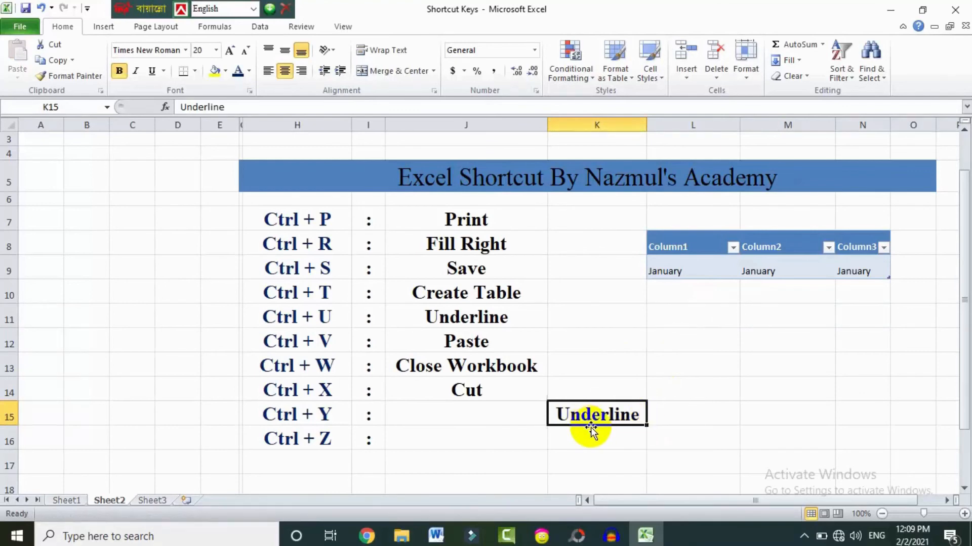
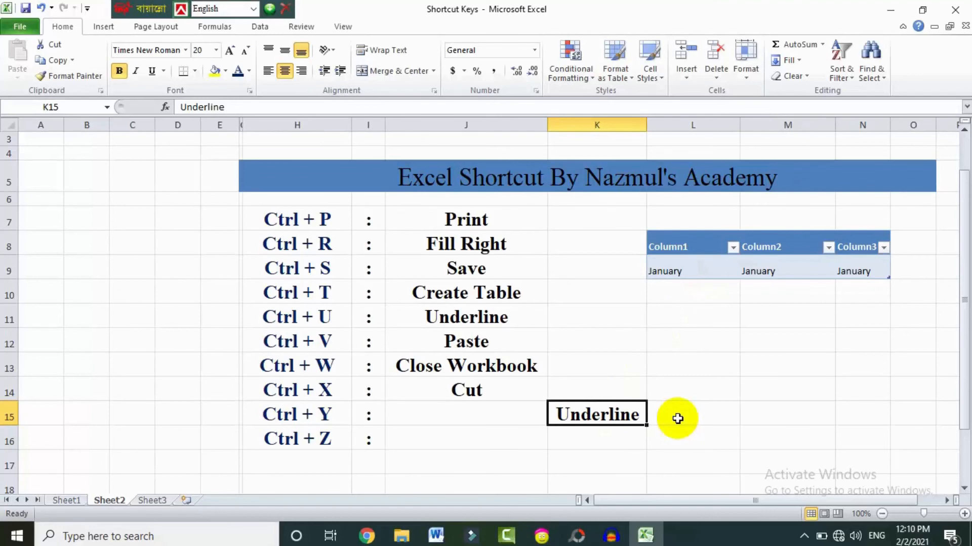
Enter the descriptions "Redo" for Ctrl + Y in cell J15 and "Undo" for Ctrl + Z in cell J16.
{"action": "left_click", "coordinate": [445, 423]}
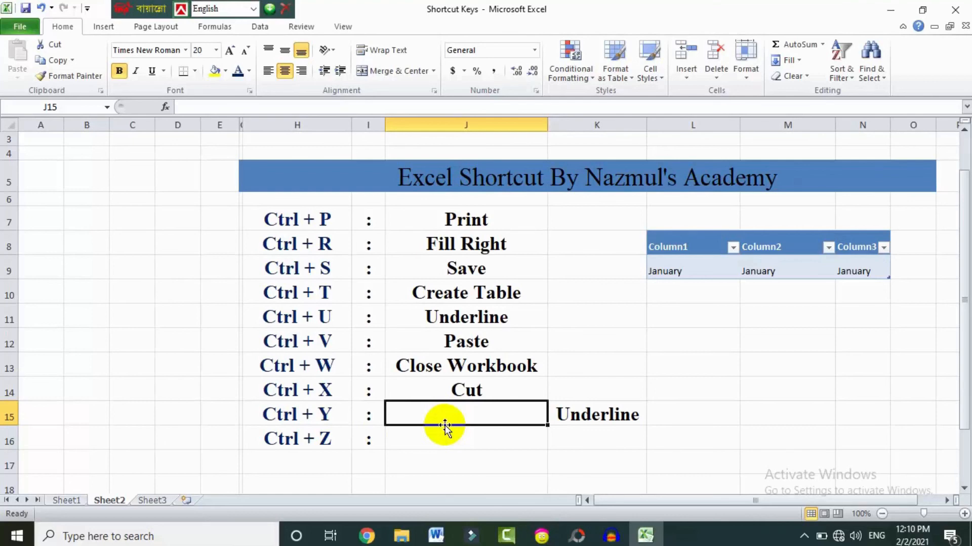
{"action": "type", "text": "Redo"}
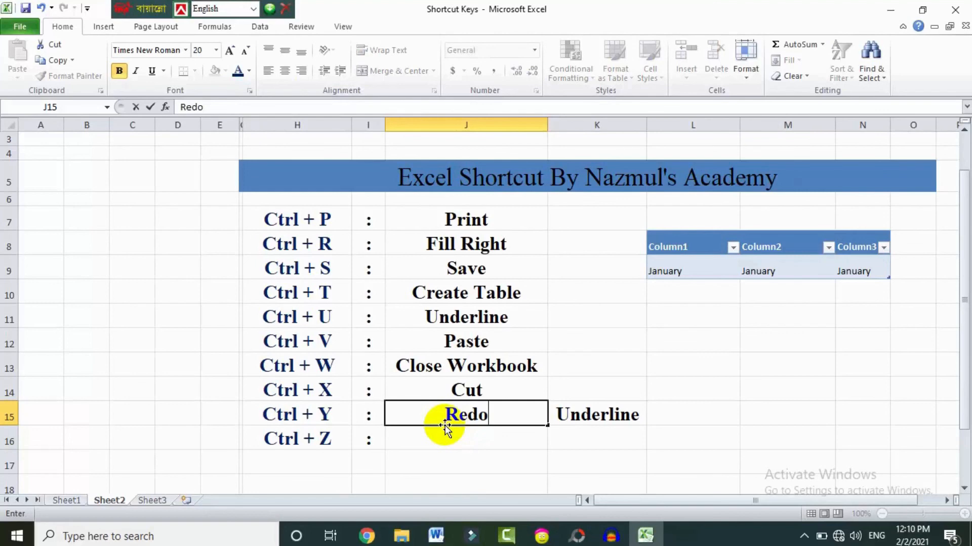
{"action": "left_click", "coordinate": [445, 439]}
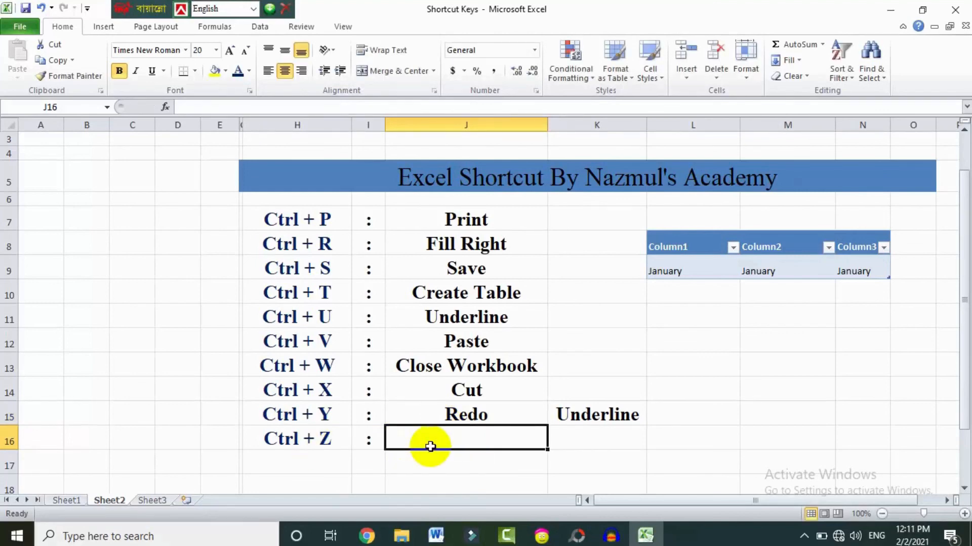
{"action": "type", "text": "Undo"}
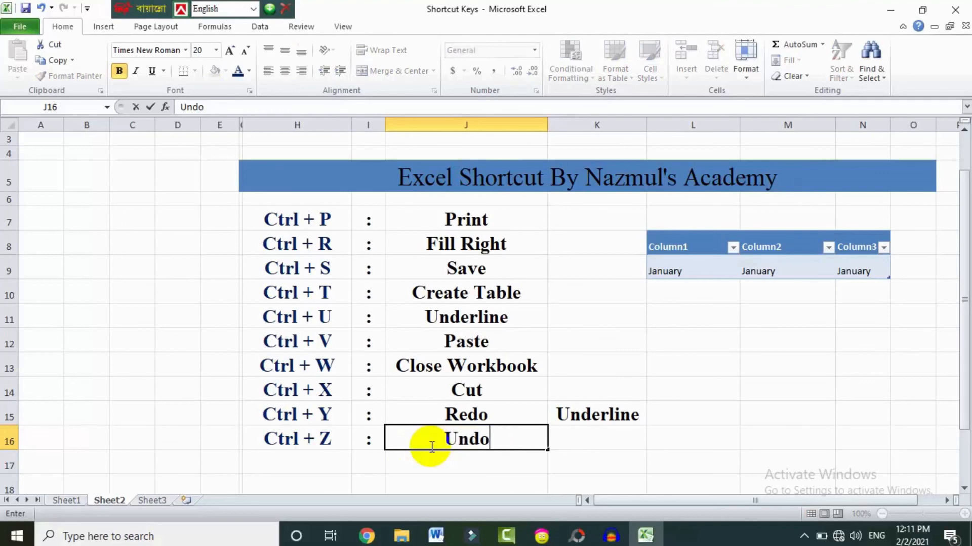
{"action": "left_click", "coordinate": [611, 429]}
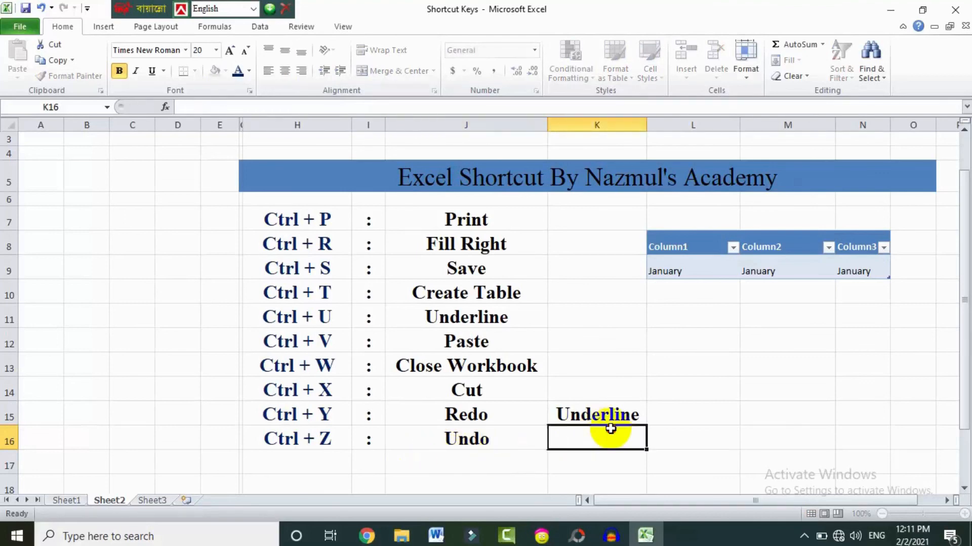
Clear the "Underline" text from cell K15 and undo the clearing.
{"action": "left_click", "coordinate": [604, 418]}
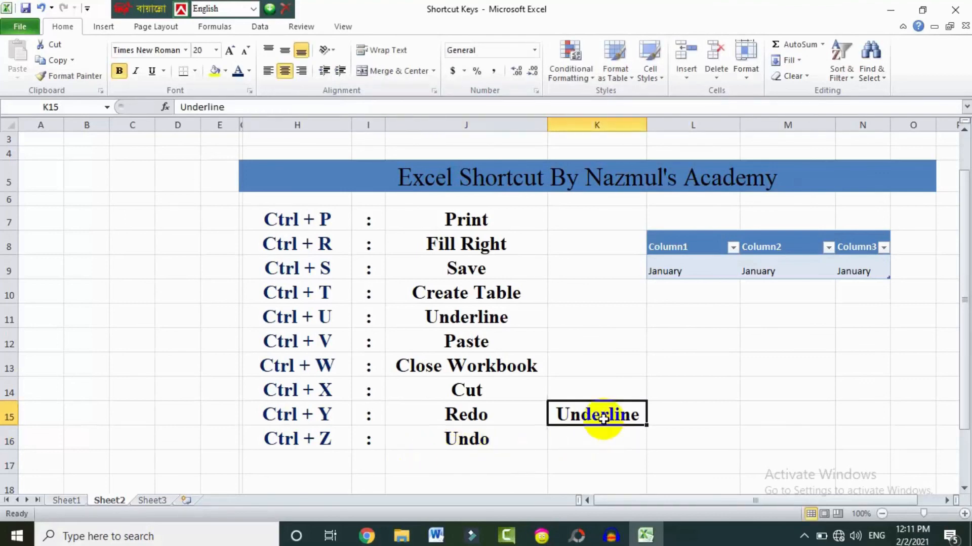
{"action": "key", "text": "BackSpace"}
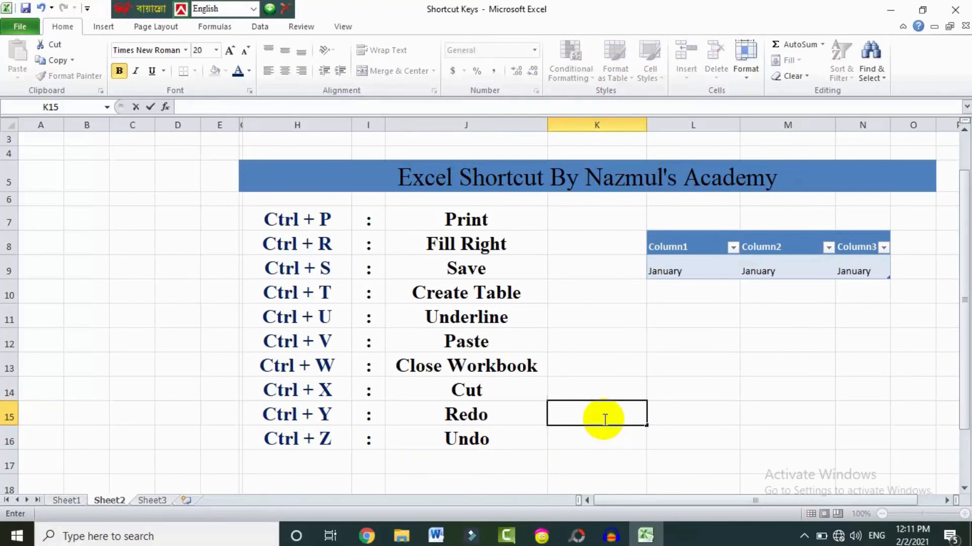
{"action": "key", "text": "ctrl+z"}
{"action": "left_click", "coordinate": [587, 433]}
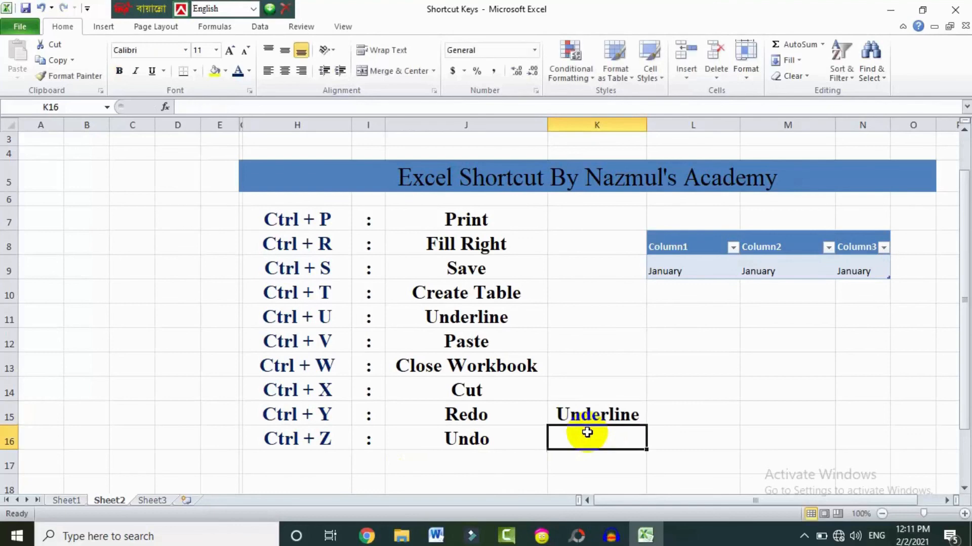
{"action": "left_click", "coordinate": [587, 421]}
{"action": "left_click", "coordinate": [587, 438]}
{"action": "key", "text": "Up"}
Undo the description entry in cell J16 and redo it.
{"action": "key", "text": "ctrl+z"}
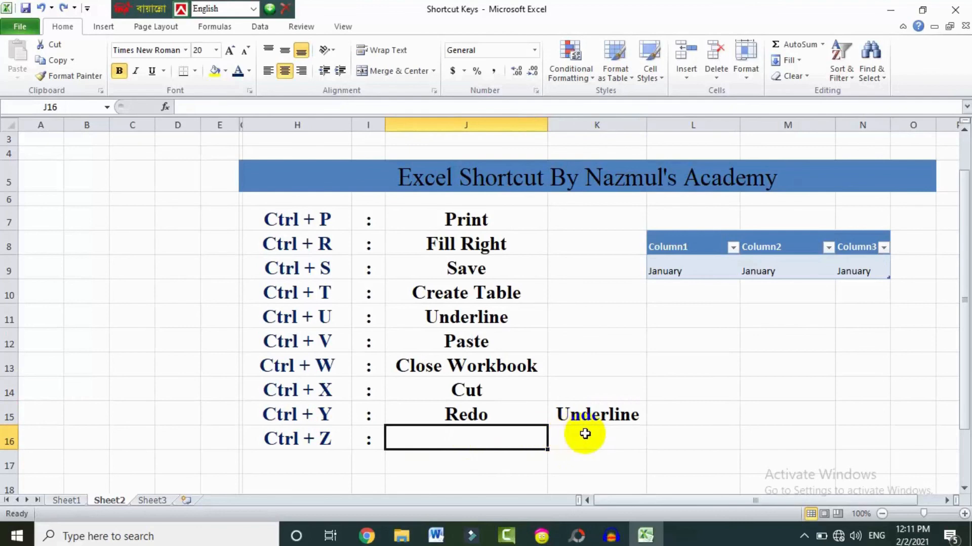
{"action": "key", "text": "ctrl+y"}
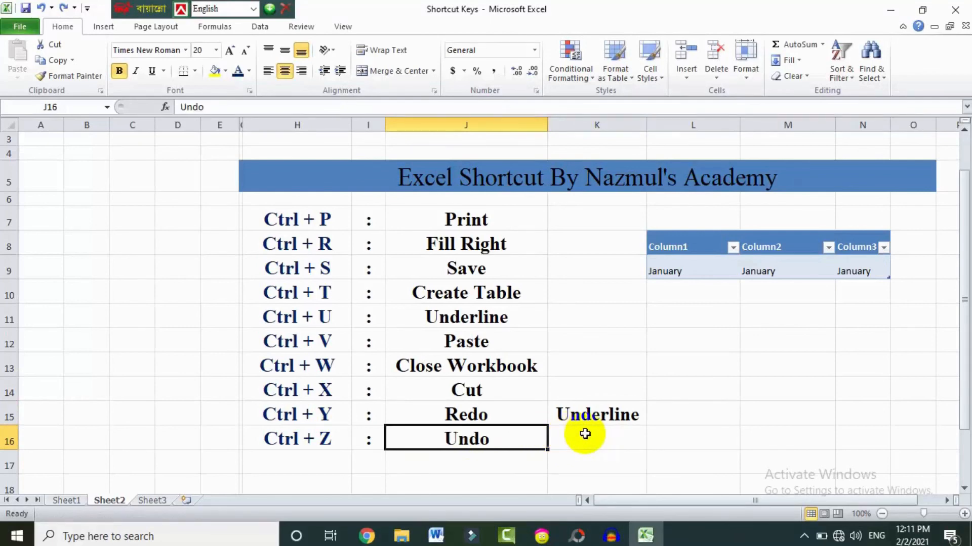
{"action": "left_click", "coordinate": [567, 445]}
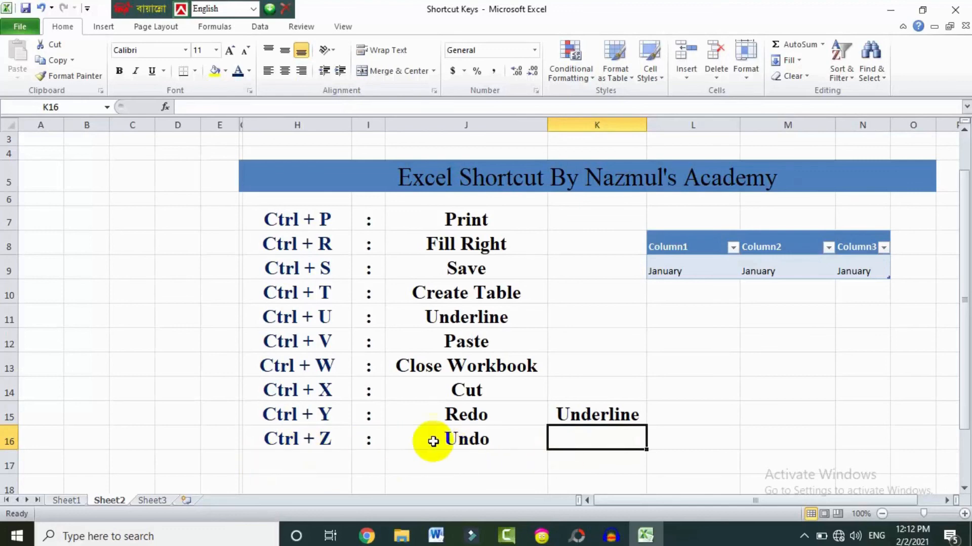
Erase the text in cell K15 once more and restore it with Undo.
{"action": "left_click", "coordinate": [569, 415]}
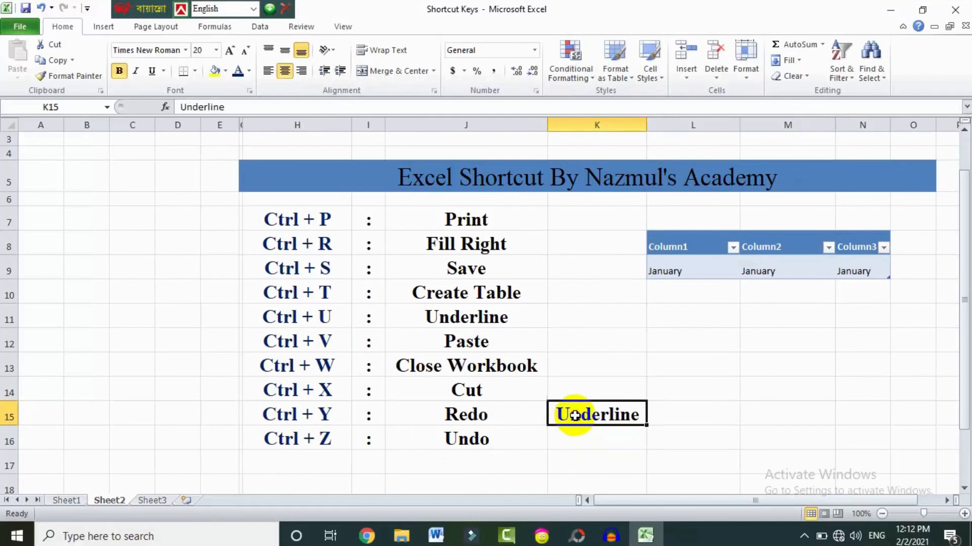
{"action": "key", "text": "BackSpace"}
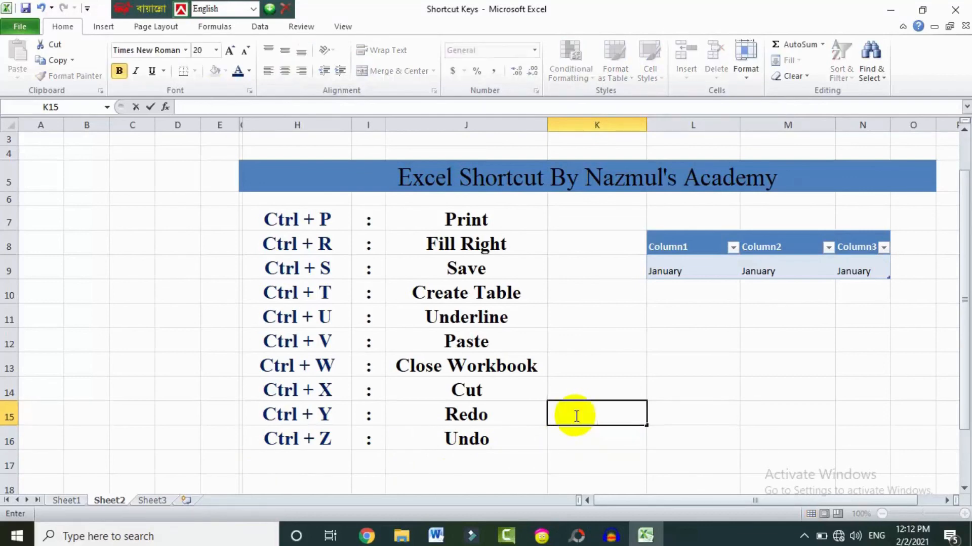
{"action": "key", "text": "ctrl+z"}
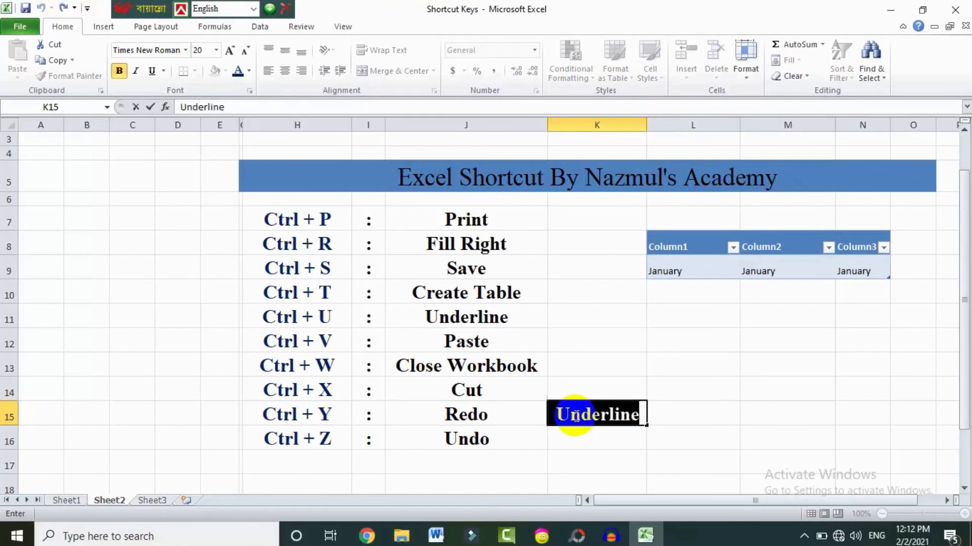
{"action": "left_click", "coordinate": [597, 441]}
{"action": "mouse_move", "coordinate": [597, 441]}
{"action": "left_mouse_down"}
{"action": "mouse_move", "coordinate": [607, 401]}
{"action": "mouse_move", "coordinate": [629, 412]}
{"action": "left_mouse_up"}
{"action": "left_click", "coordinate": [581, 430]}
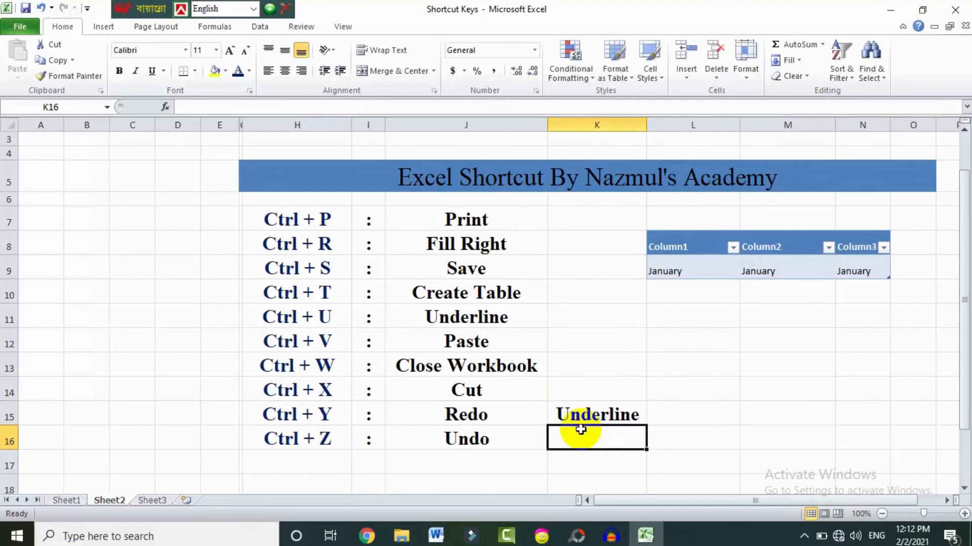
Delete the "Undo" description from cell J16 and undo the deletion.
{"action": "left_click", "coordinate": [458, 438]}
{"action": "key", "text": "BackSpace"}
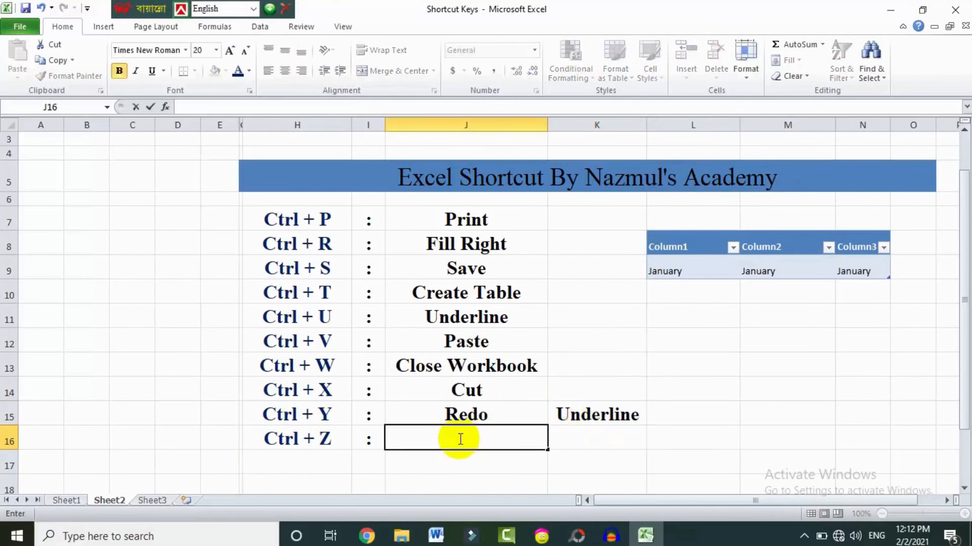
{"action": "left_click", "coordinate": [575, 450]}
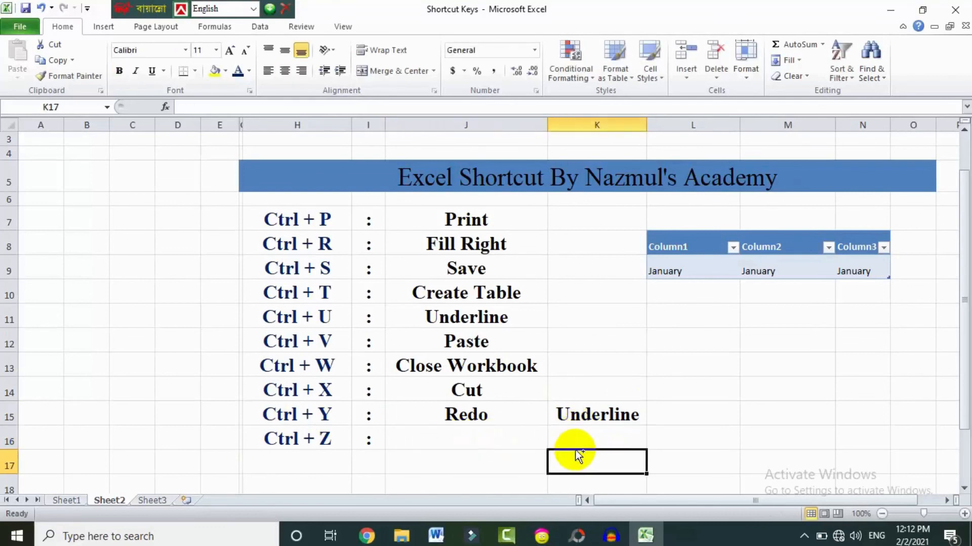
{"action": "key", "text": "ctrl+z"}
{"action": "left_click", "coordinate": [476, 481]}
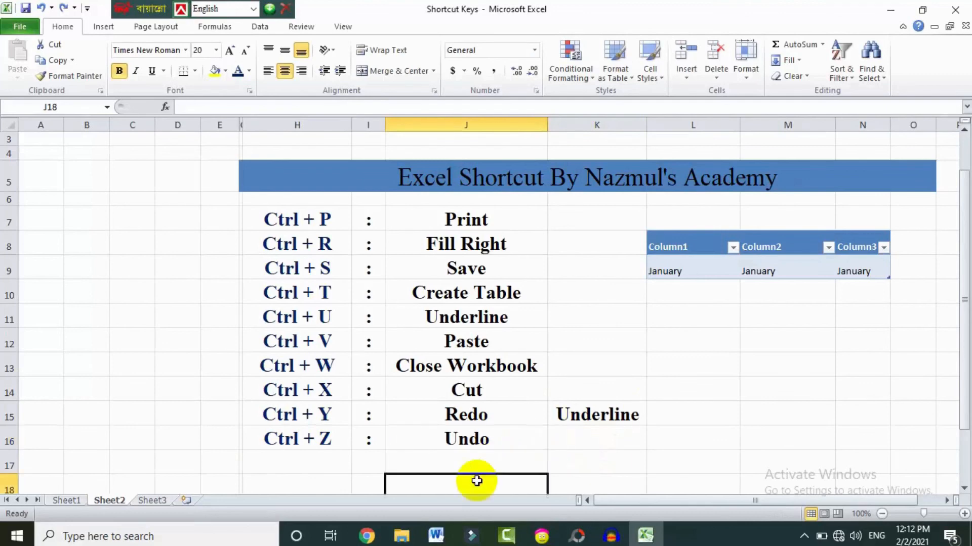
{"action": "left_click", "coordinate": [468, 439]}
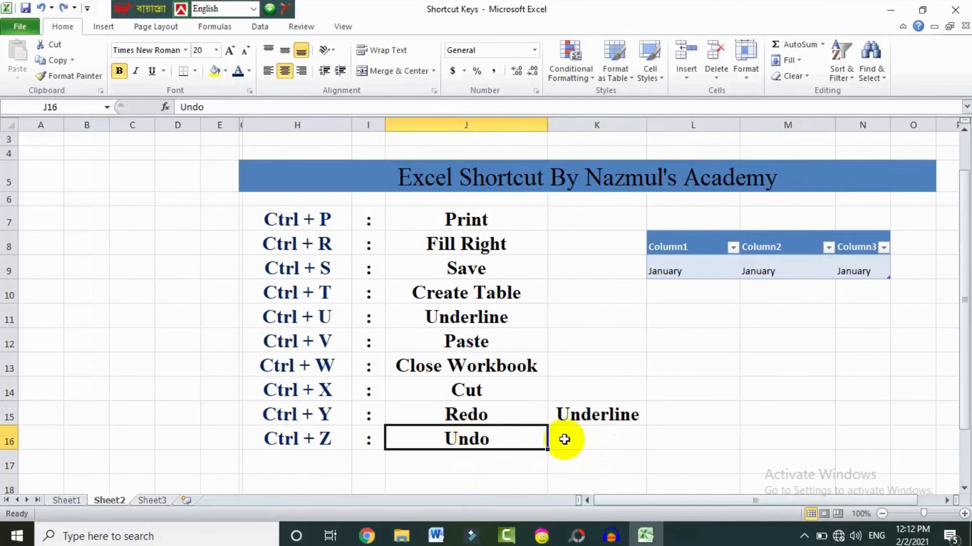